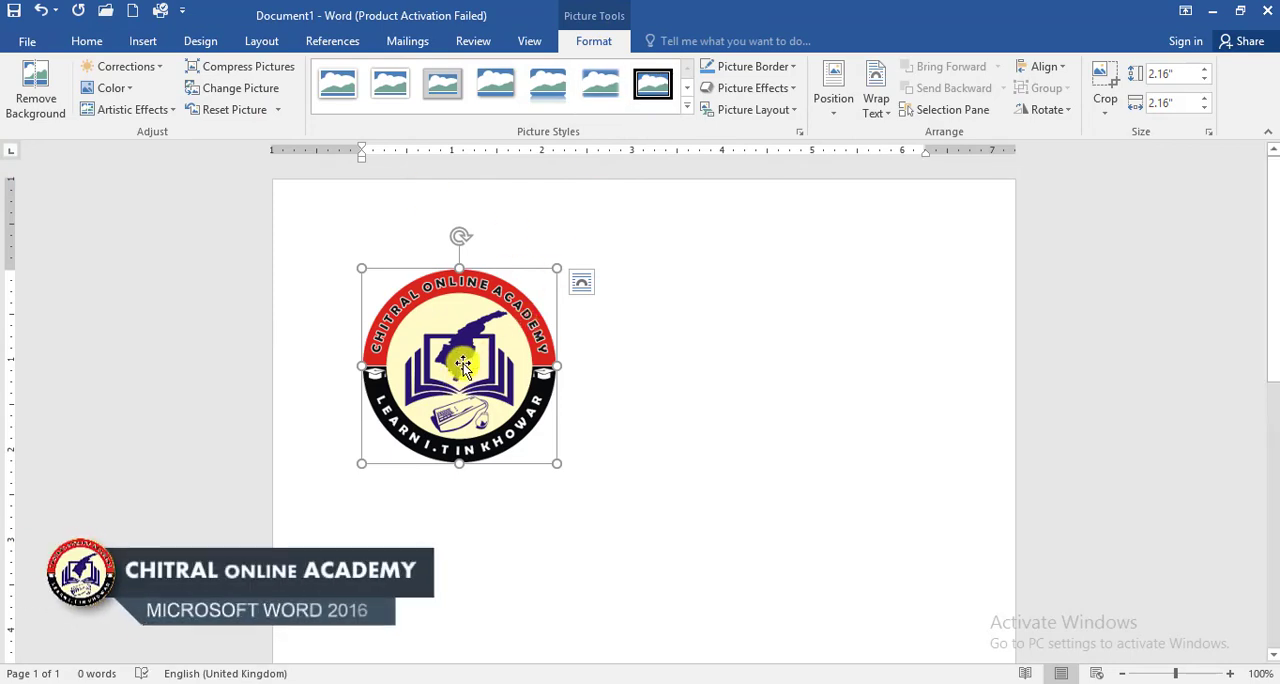
Step: Delete the round academy logo picture from the document
key("Delete")
left_click(142, 41)
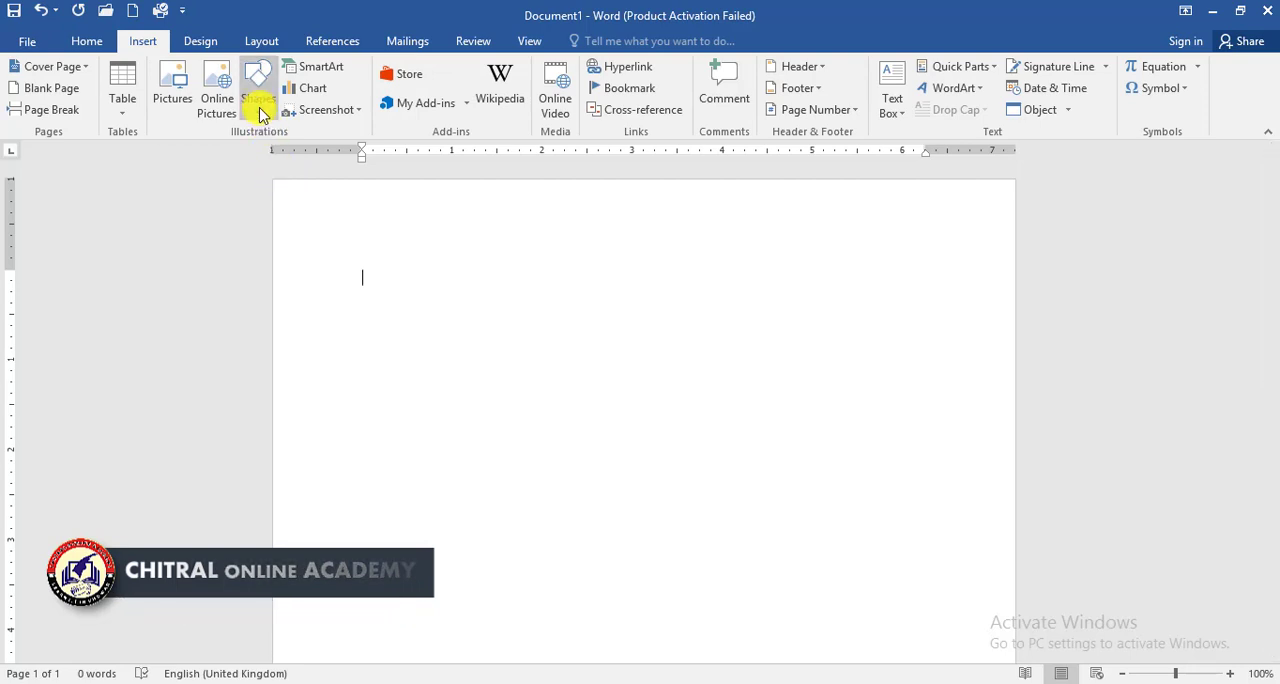
left_click(172, 96)
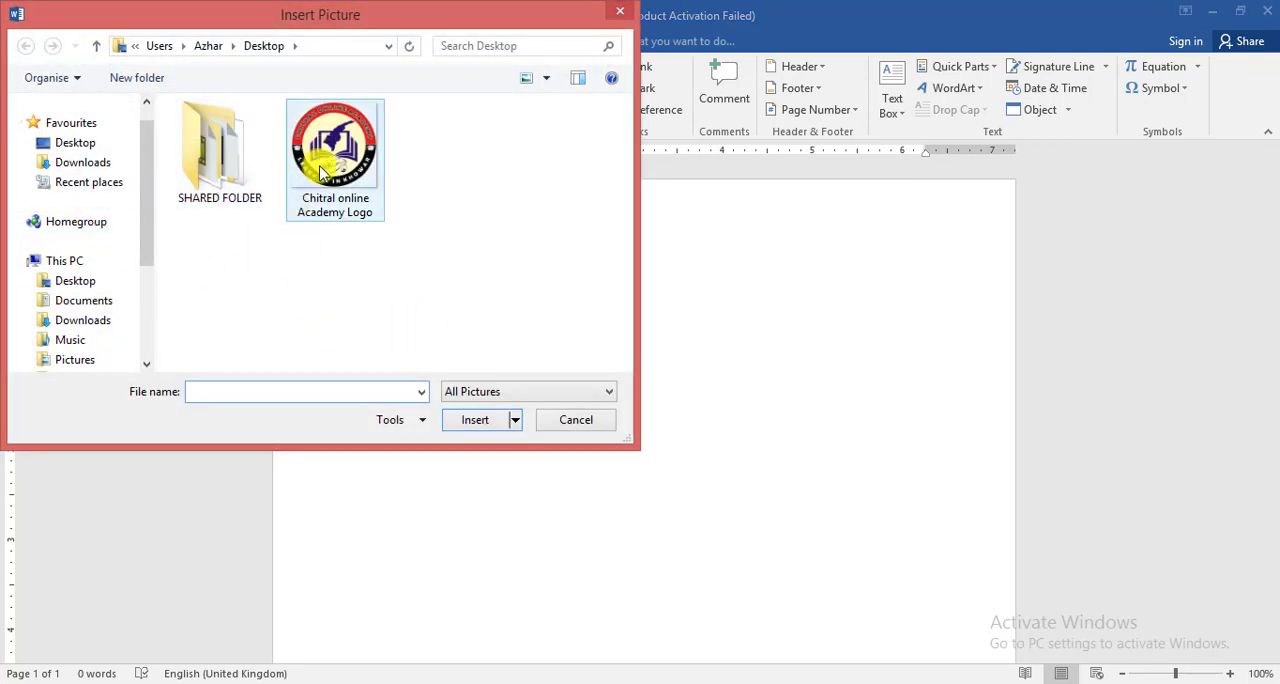
left_click(572, 419)
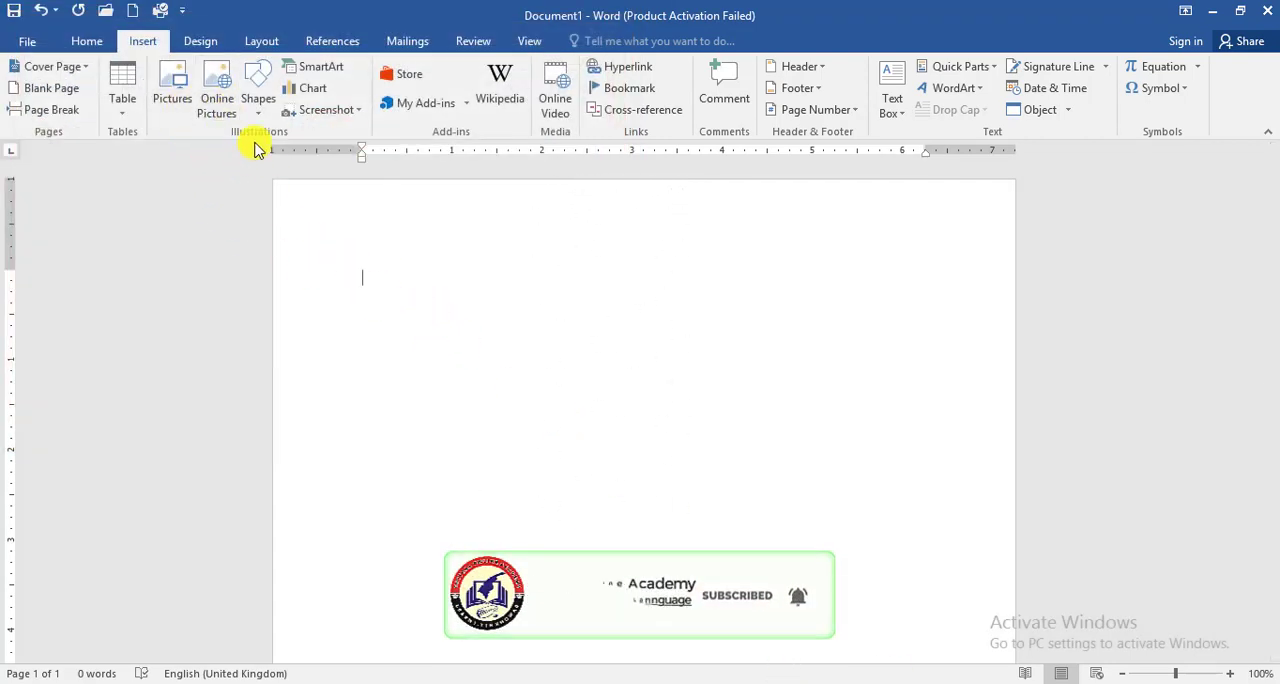
Step: Search Bing online pictures for "nature" and insert the first result, the boardwalk through the green forest
left_click(215, 105)
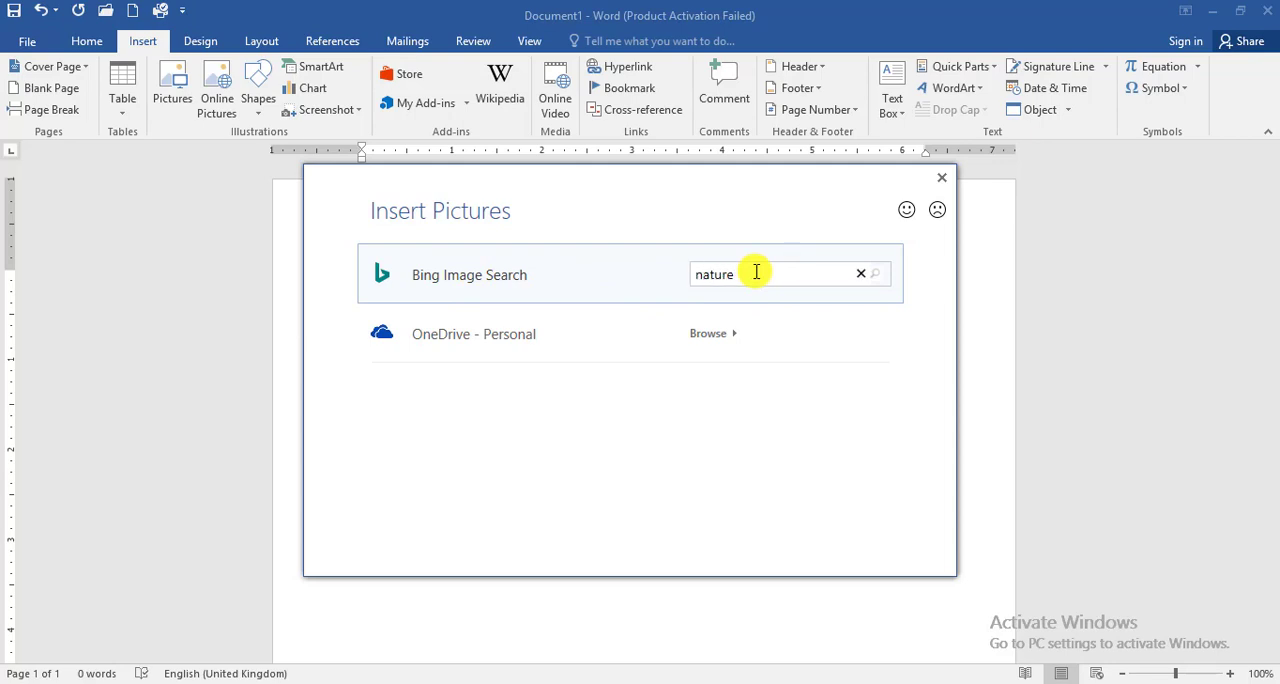
key("Return")
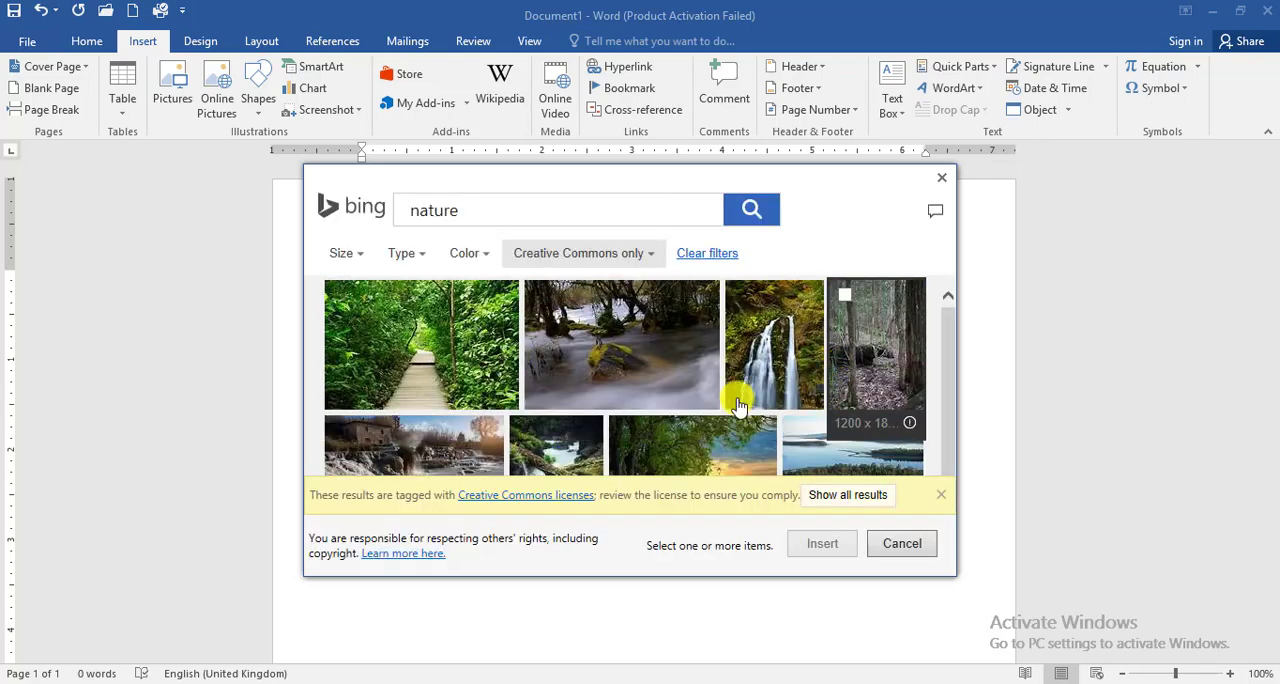
scroll(665, 385, "down", 3)
scroll(665, 385, "up", 3)
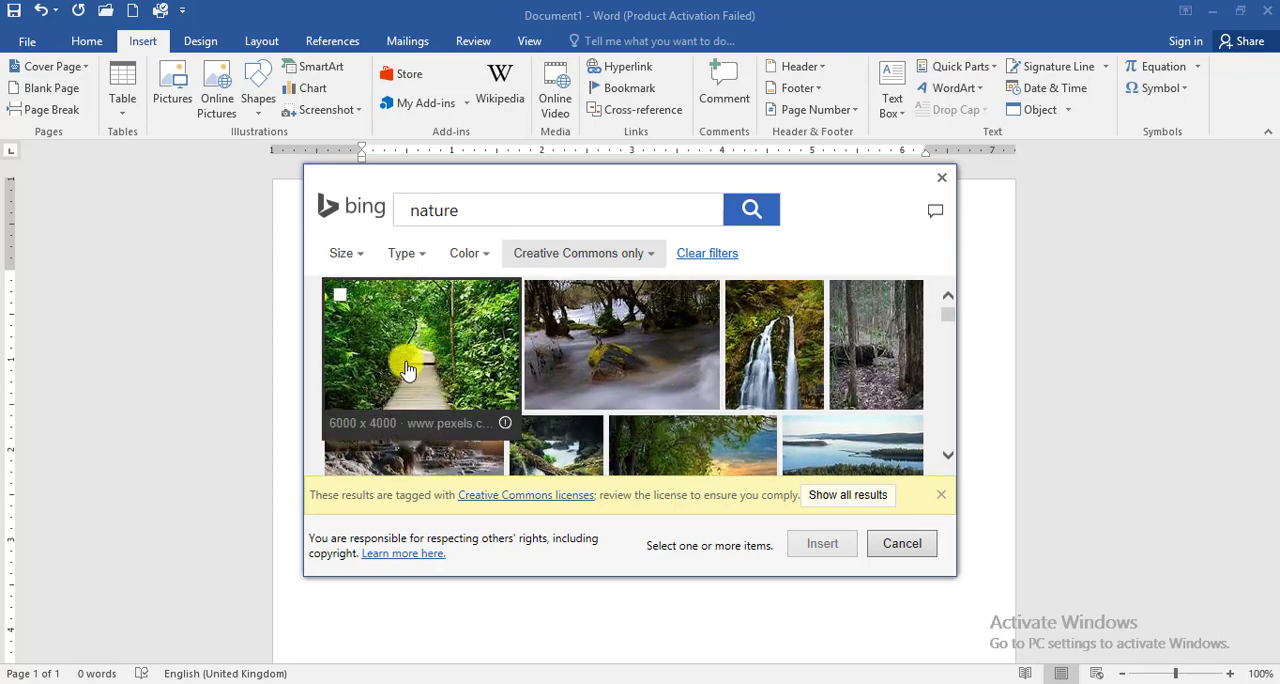
left_click(340, 297)
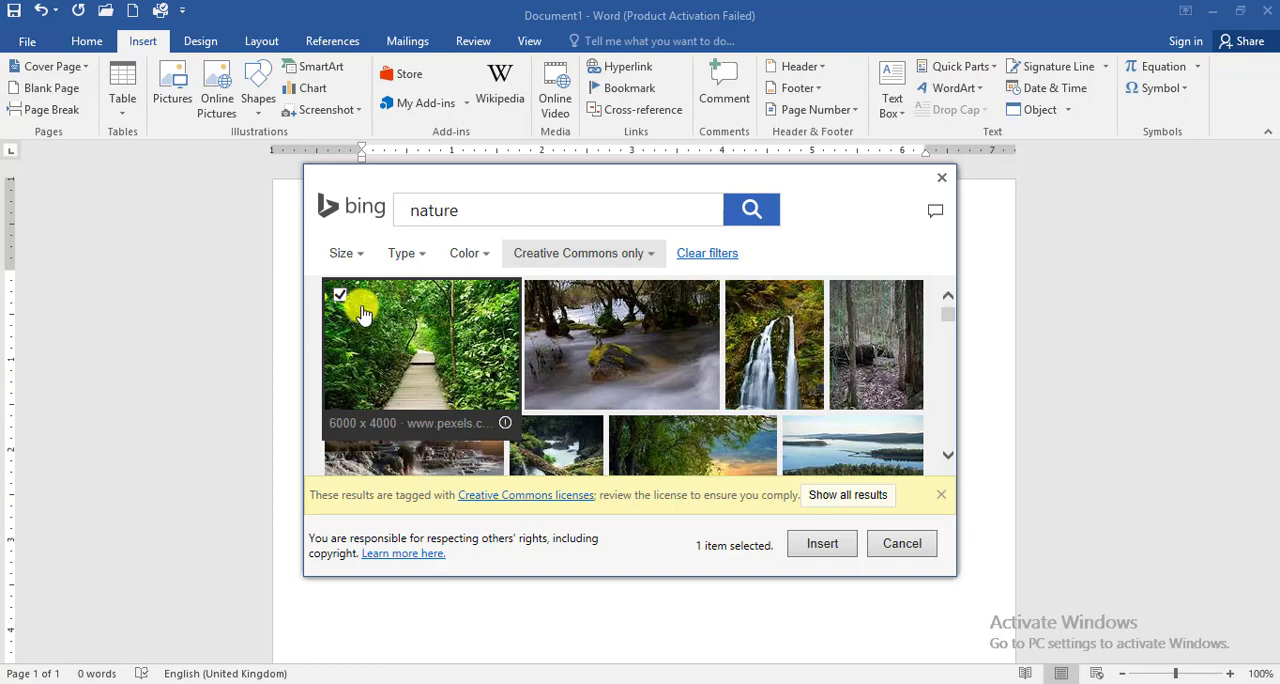
left_click(820, 546)
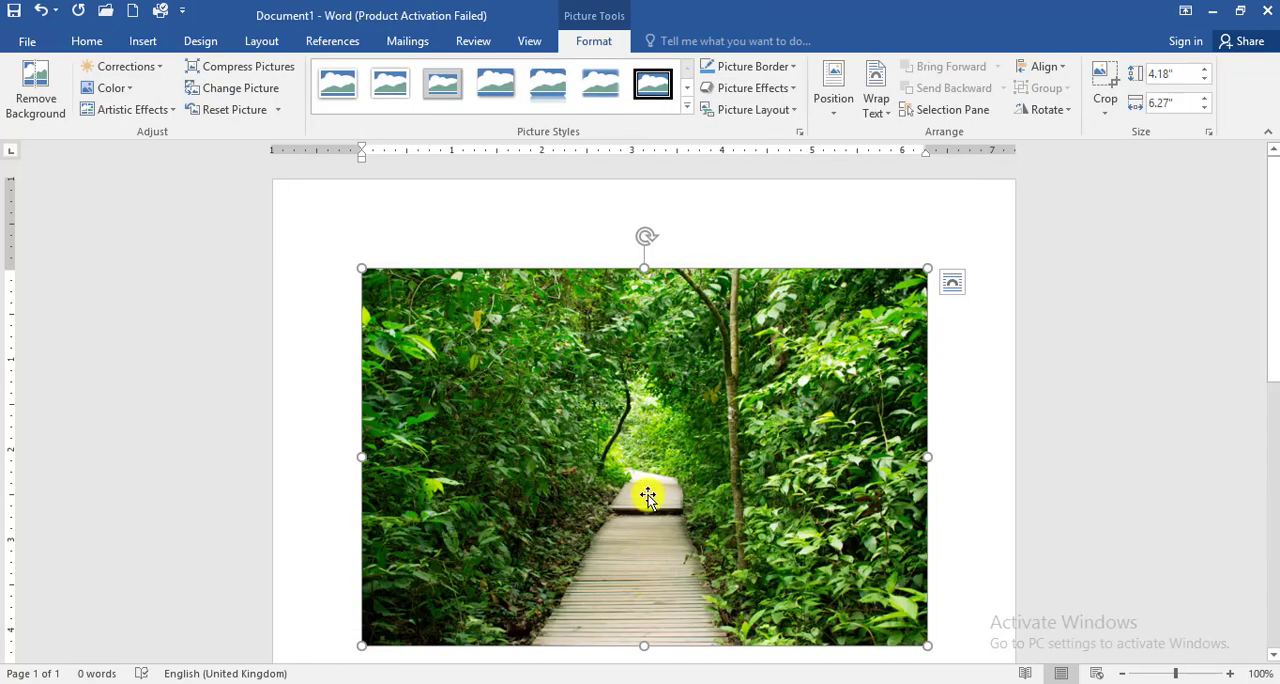
scroll(616, 470, "down", 1)
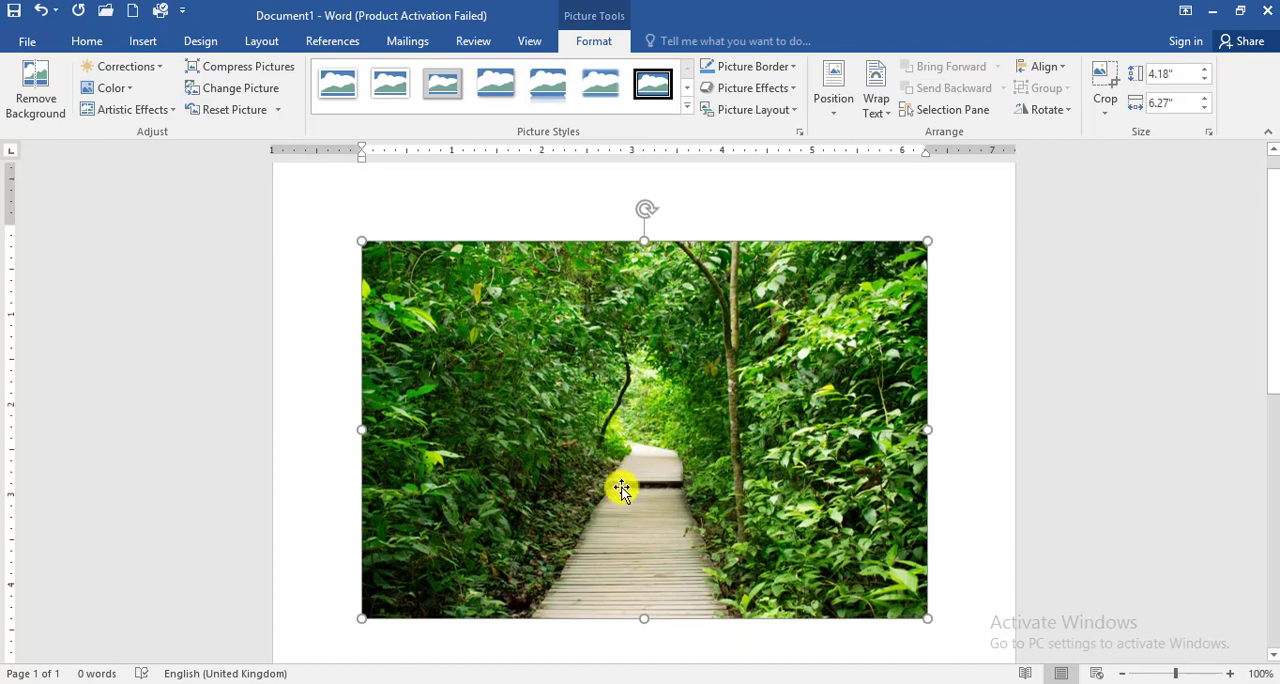
scroll(617, 466, "up", 1)
scroll(631, 466, "down", 1)
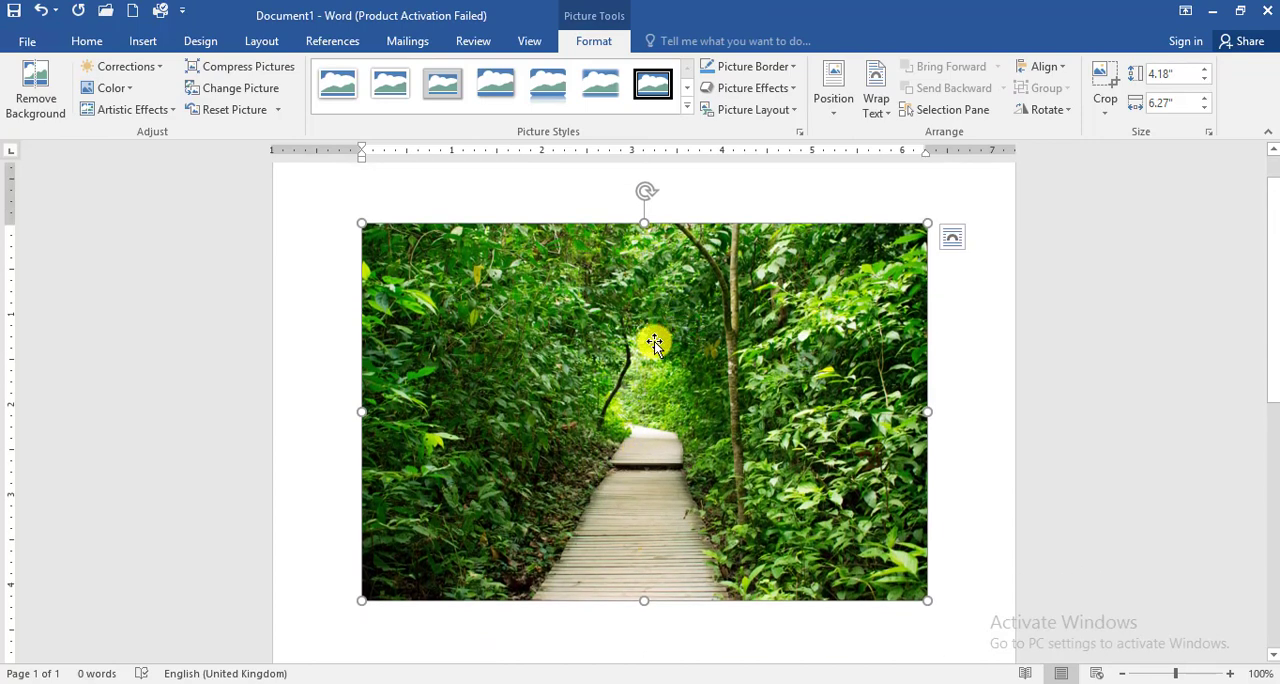
left_click(135, 41)
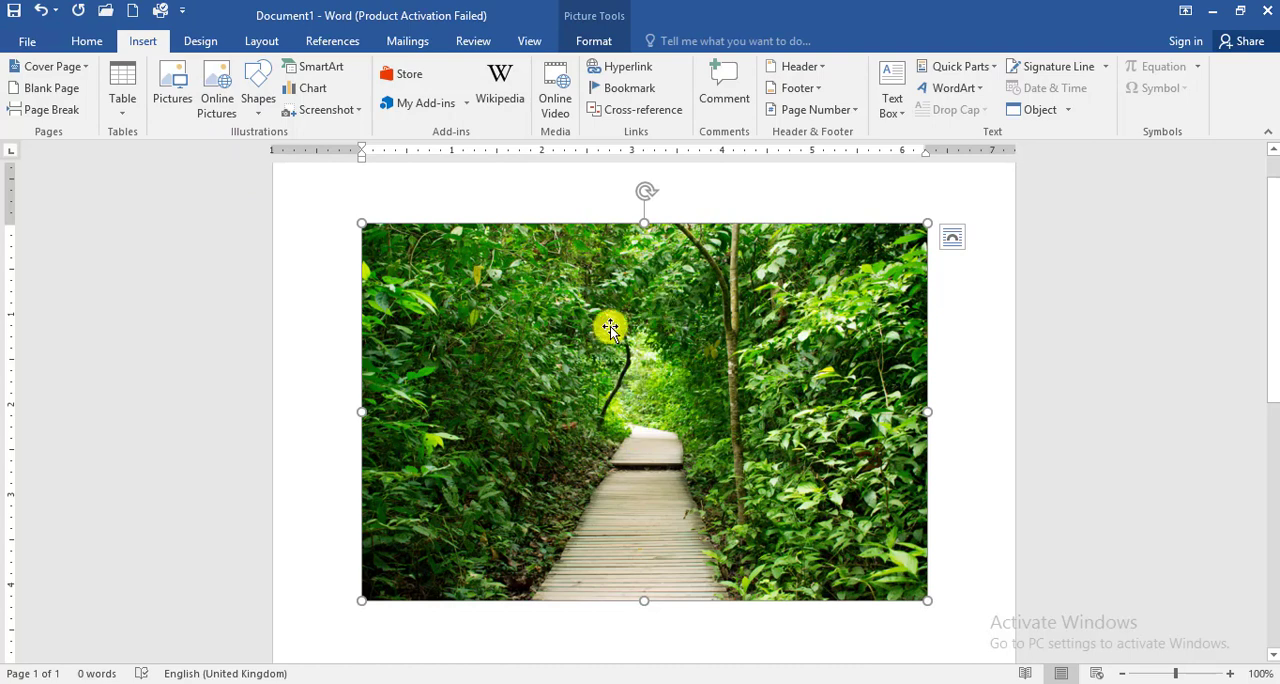
left_click(594, 40)
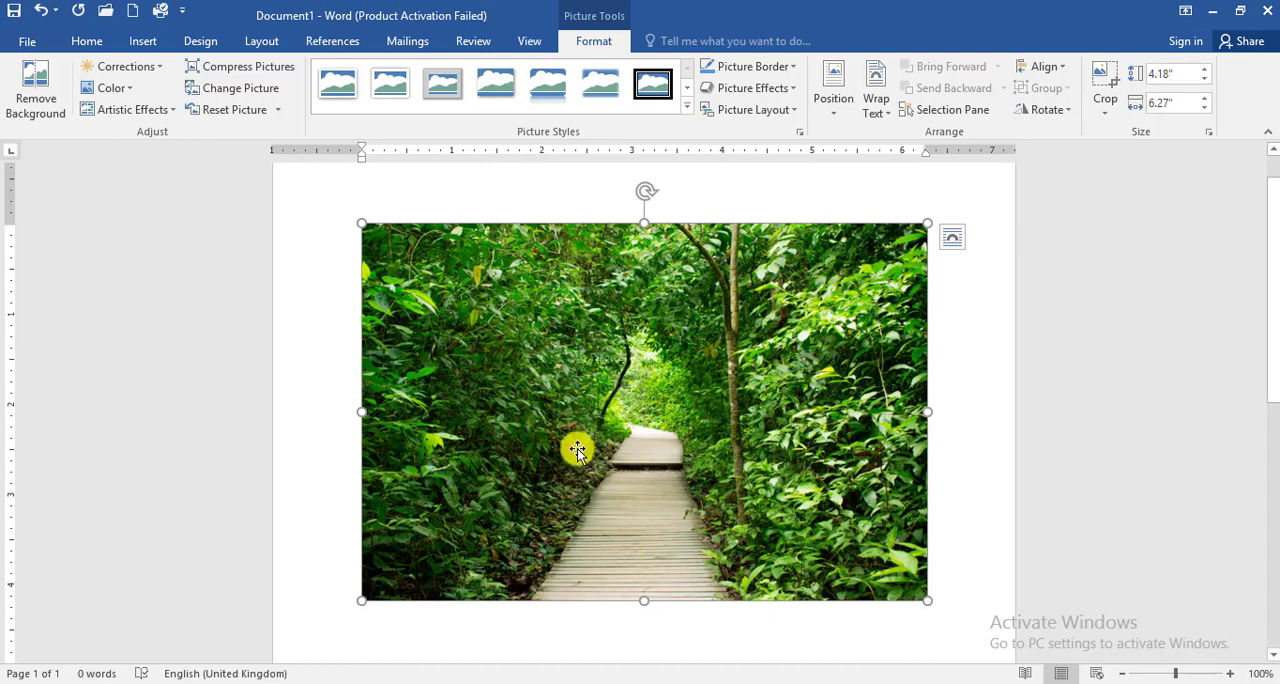
Step: Delete the forest boardwalk picture from the page
key("Delete")
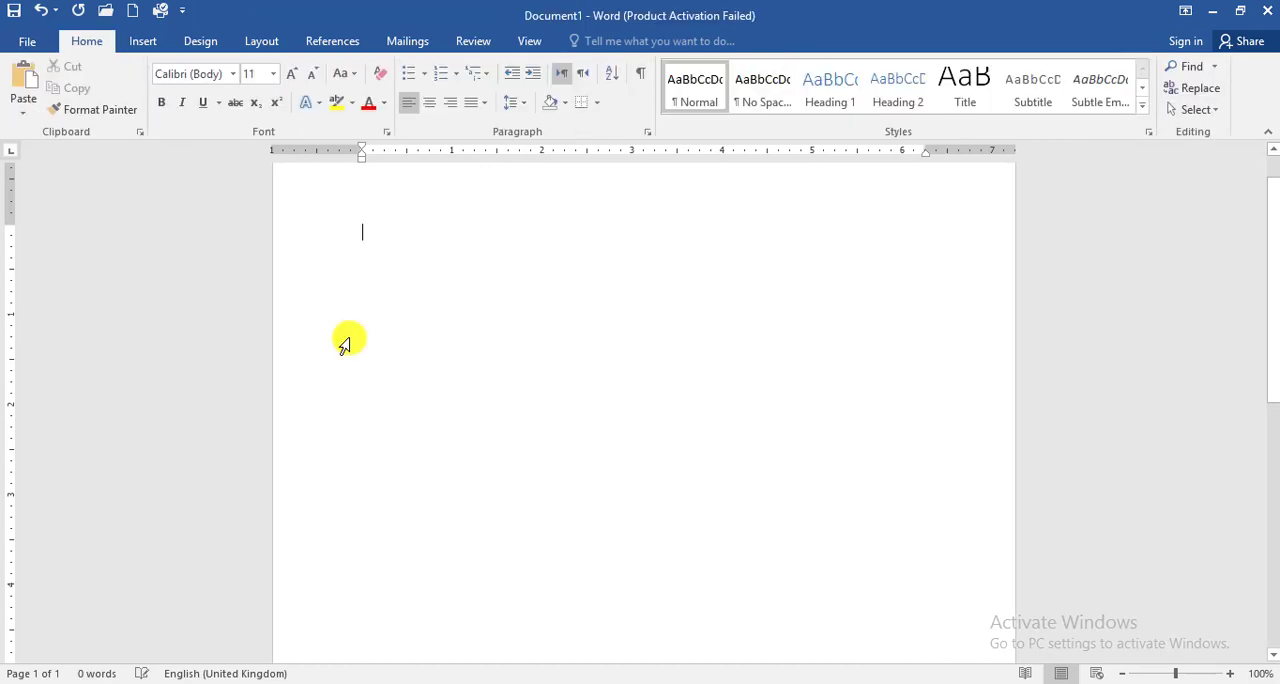
Step: Draw a rectangle shape about 1.7" high and 4.25" wide near the start of the page
left_click(142, 41)
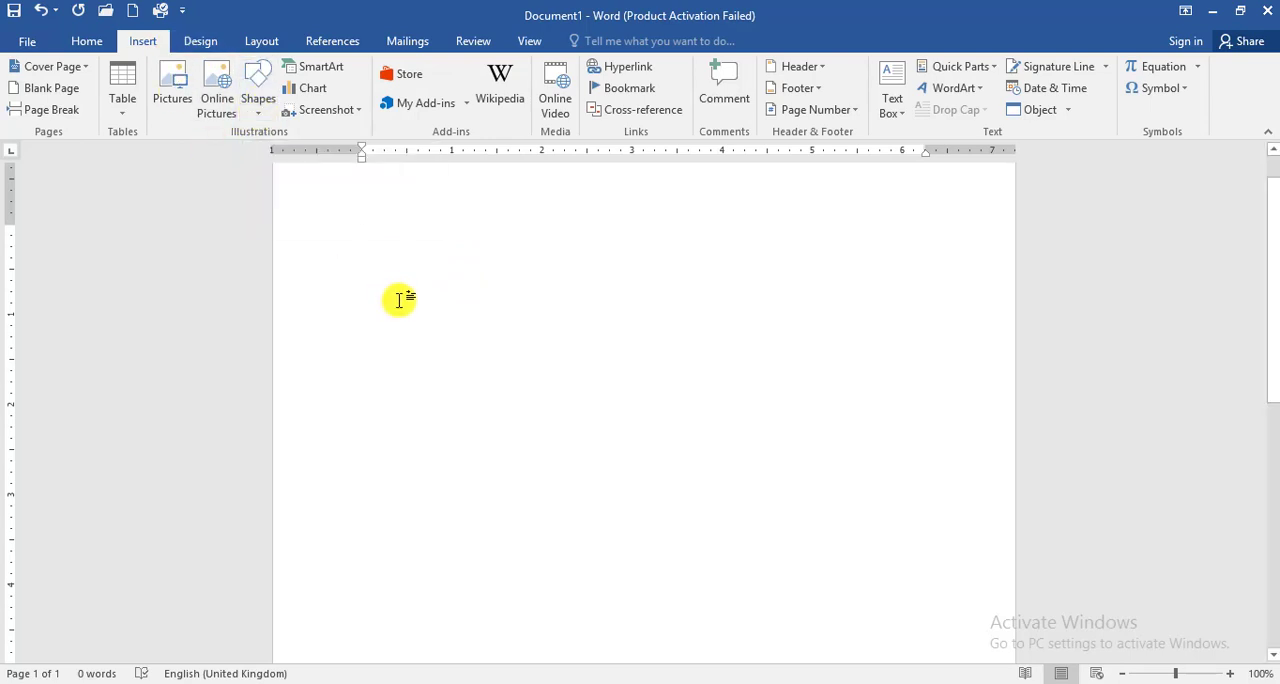
left_click(257, 92)
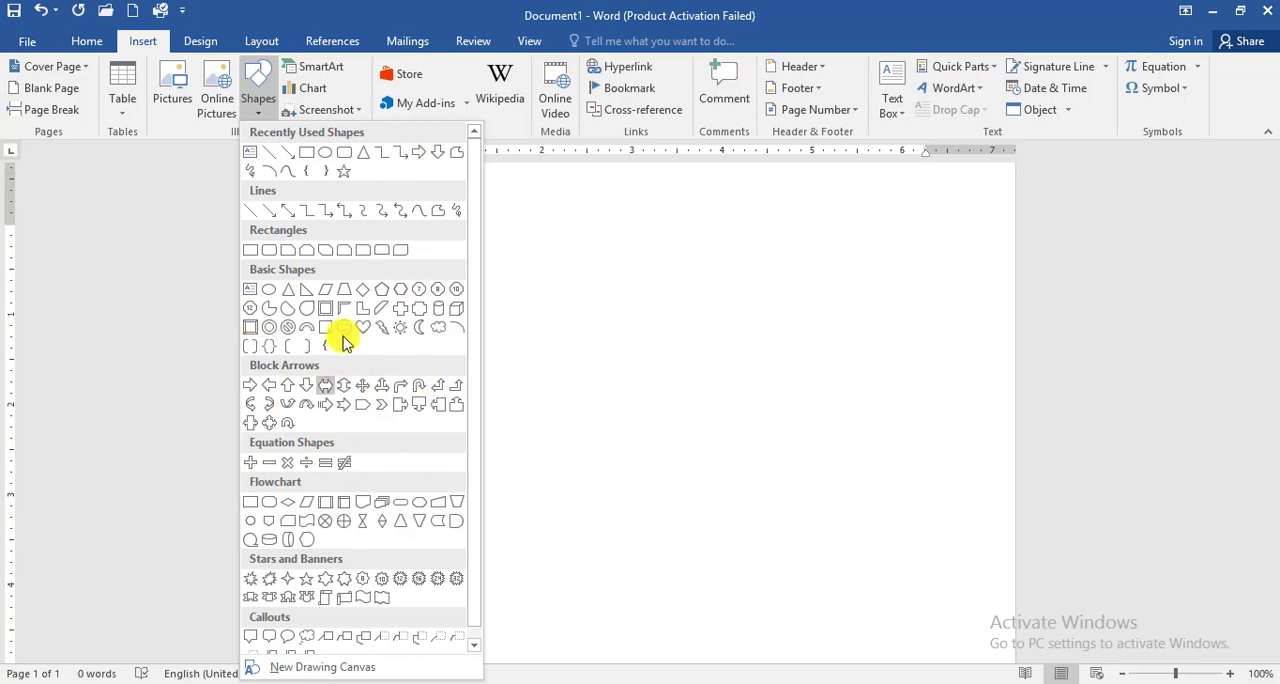
left_click(310, 152)
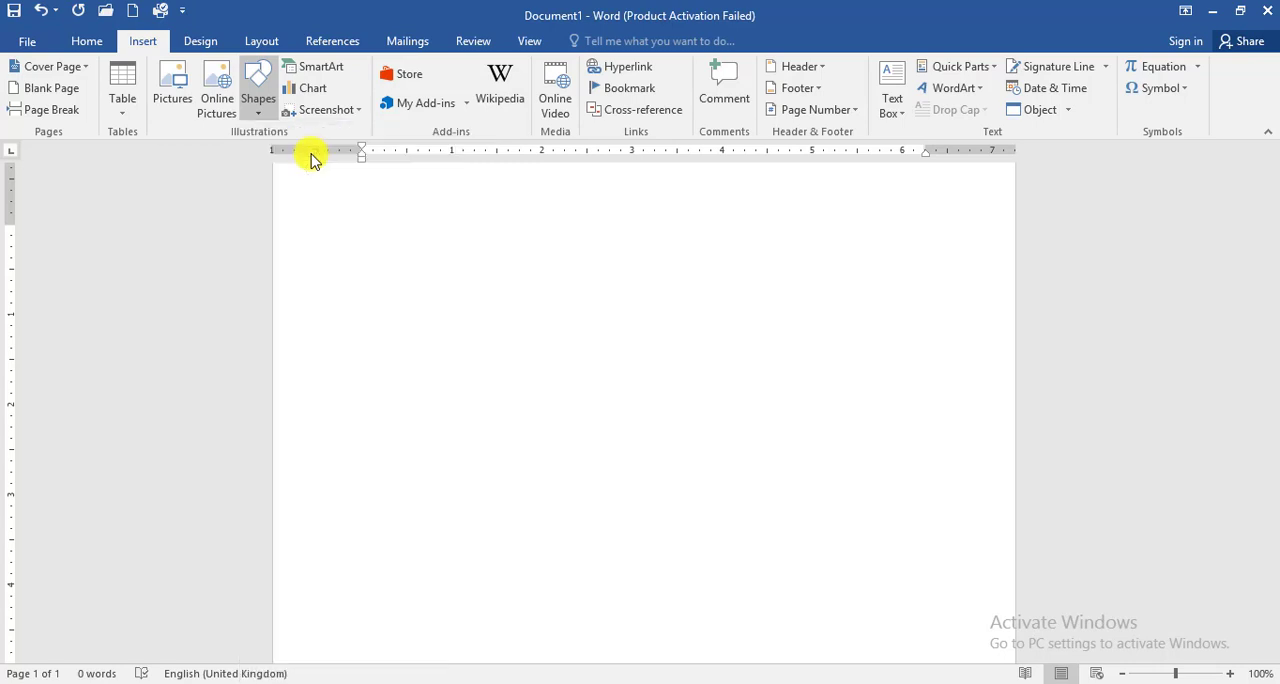
mouse_move(383, 226)
left_mouse_down()
mouse_move(526, 324)
mouse_move(689, 409)
mouse_move(764, 379)
left_mouse_up()
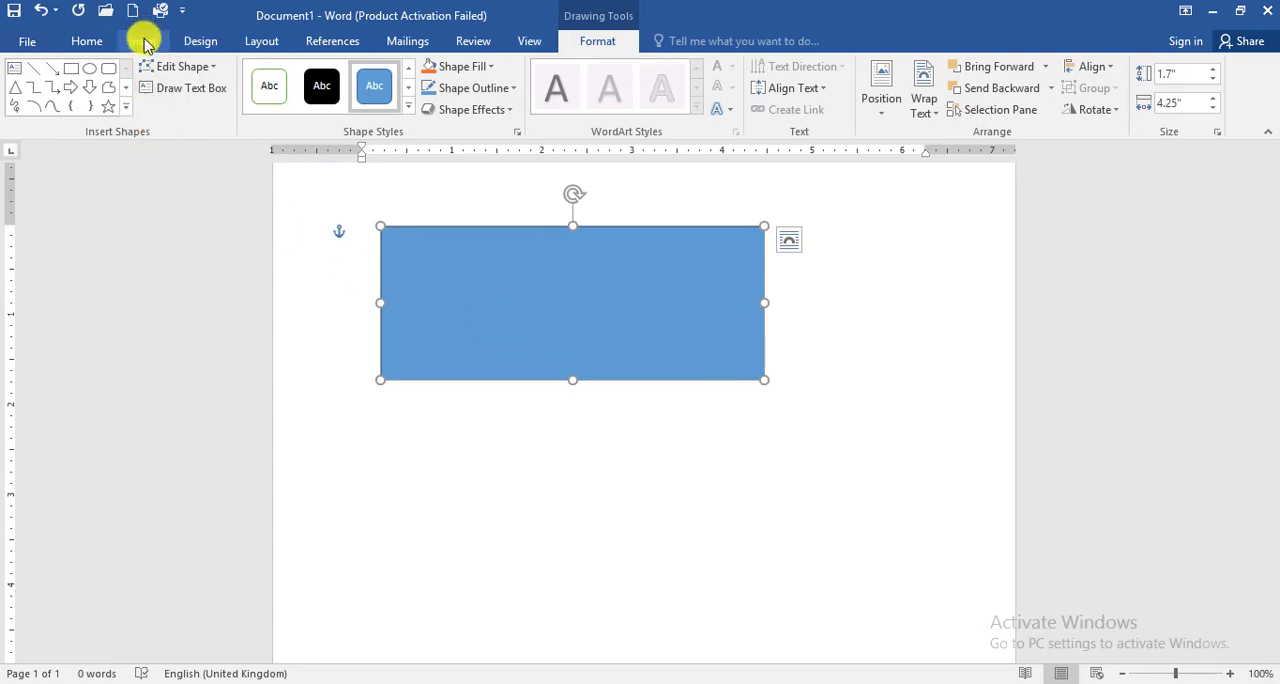
Step: Draw a five-point star about 2.41" high and 2.59" wide below the rectangle
left_click(143, 41)
left_click(262, 104)
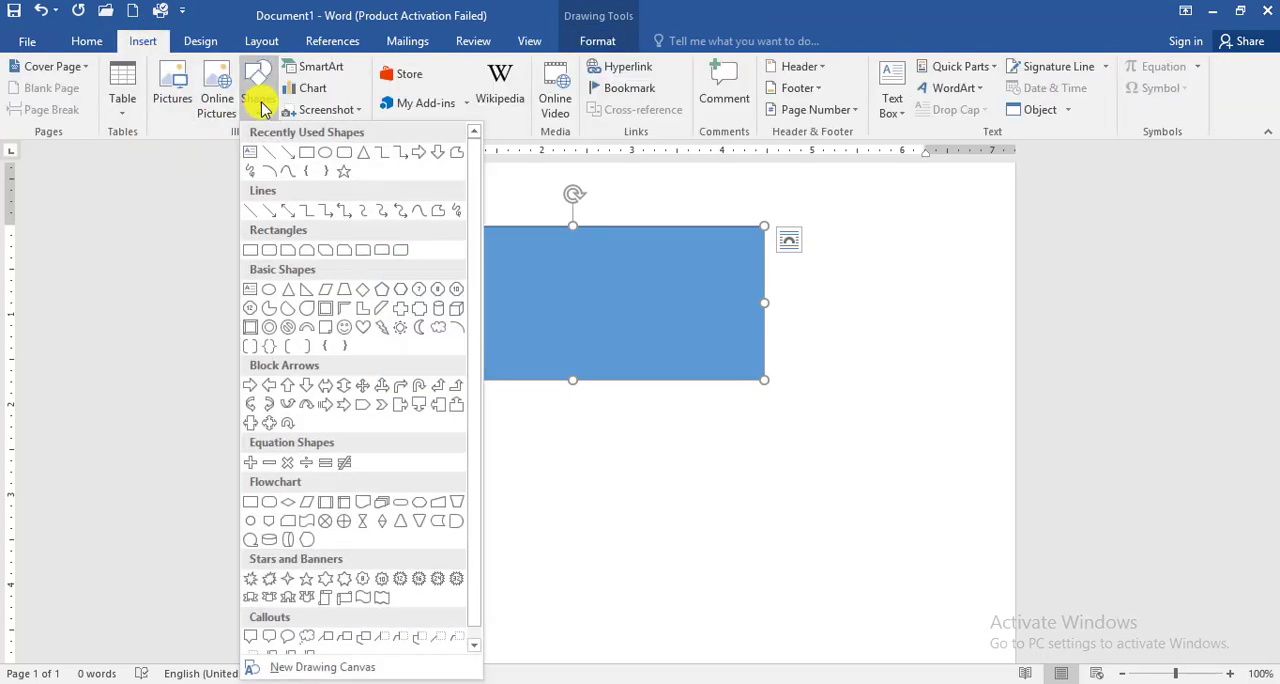
left_click(346, 173)
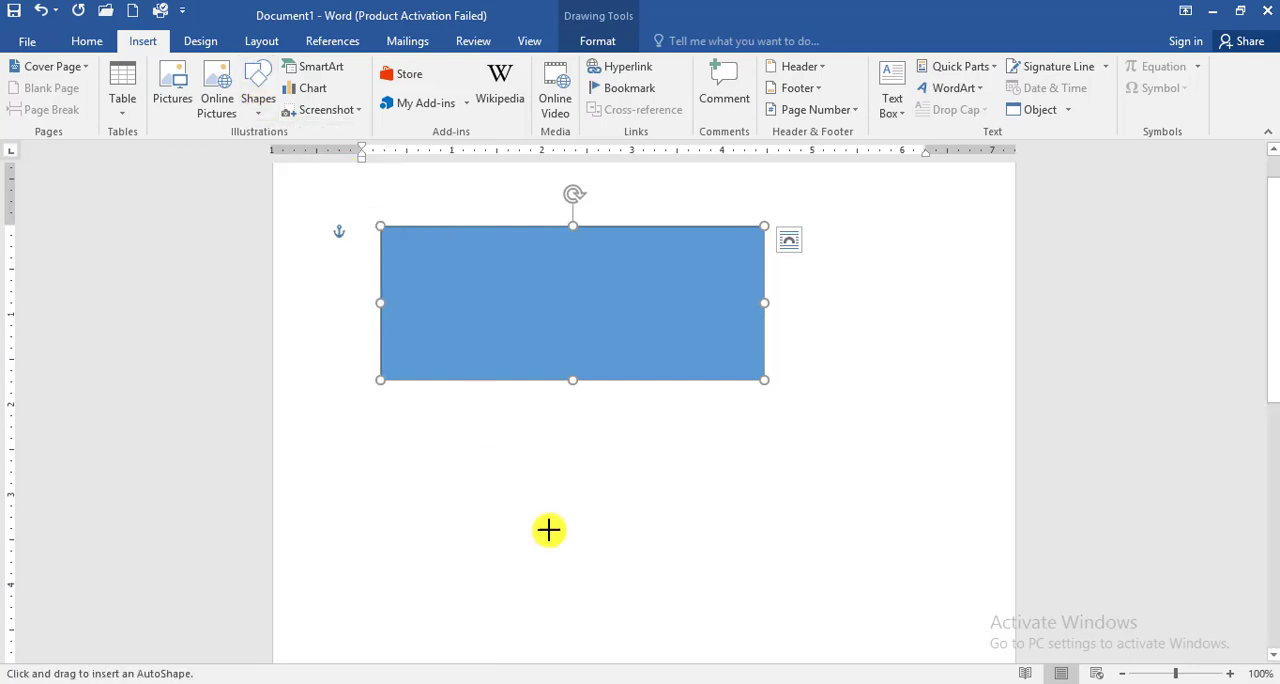
mouse_move(444, 396)
left_mouse_down()
mouse_move(620, 556)
mouse_move(680, 591)
mouse_move(680, 613)
left_mouse_up()
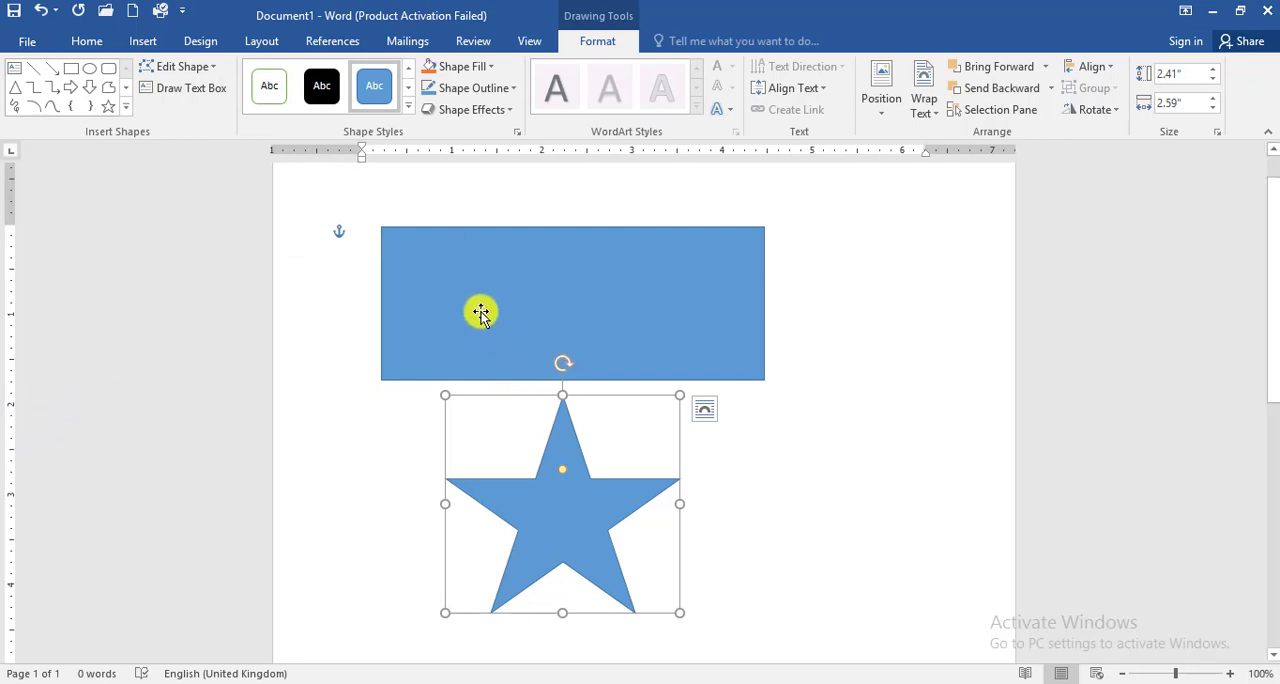
left_click(479, 275)
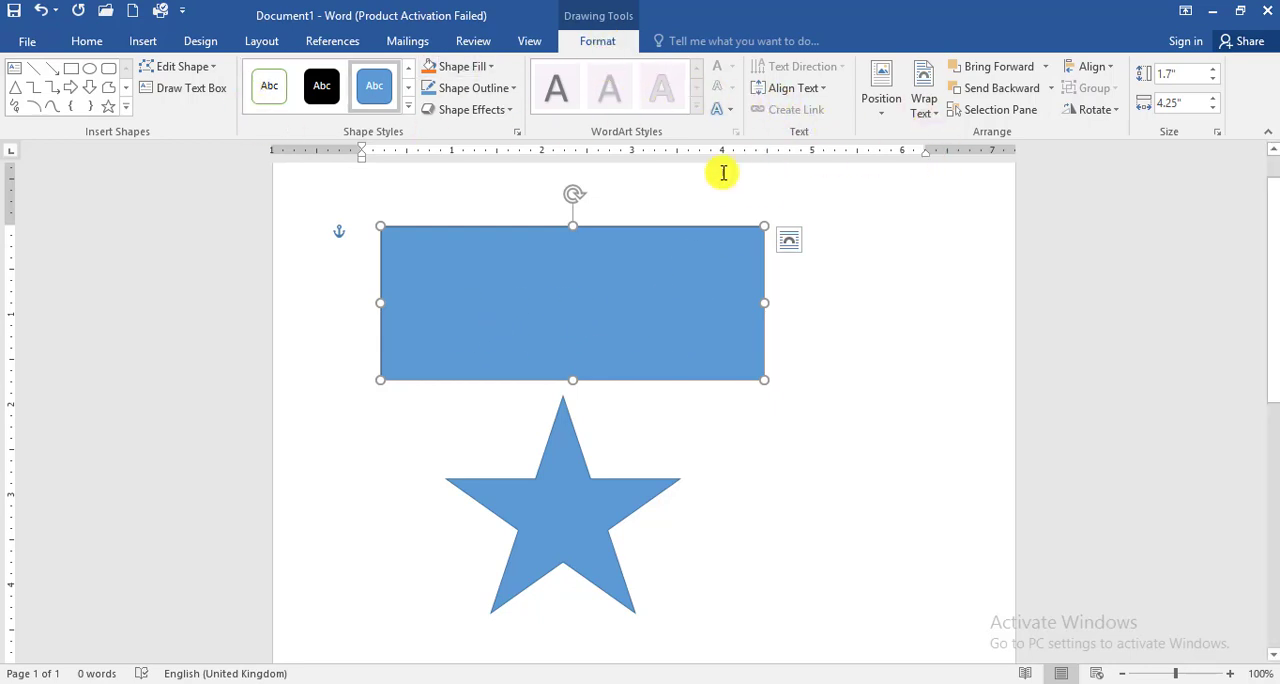
left_click(551, 495)
left_click(526, 310)
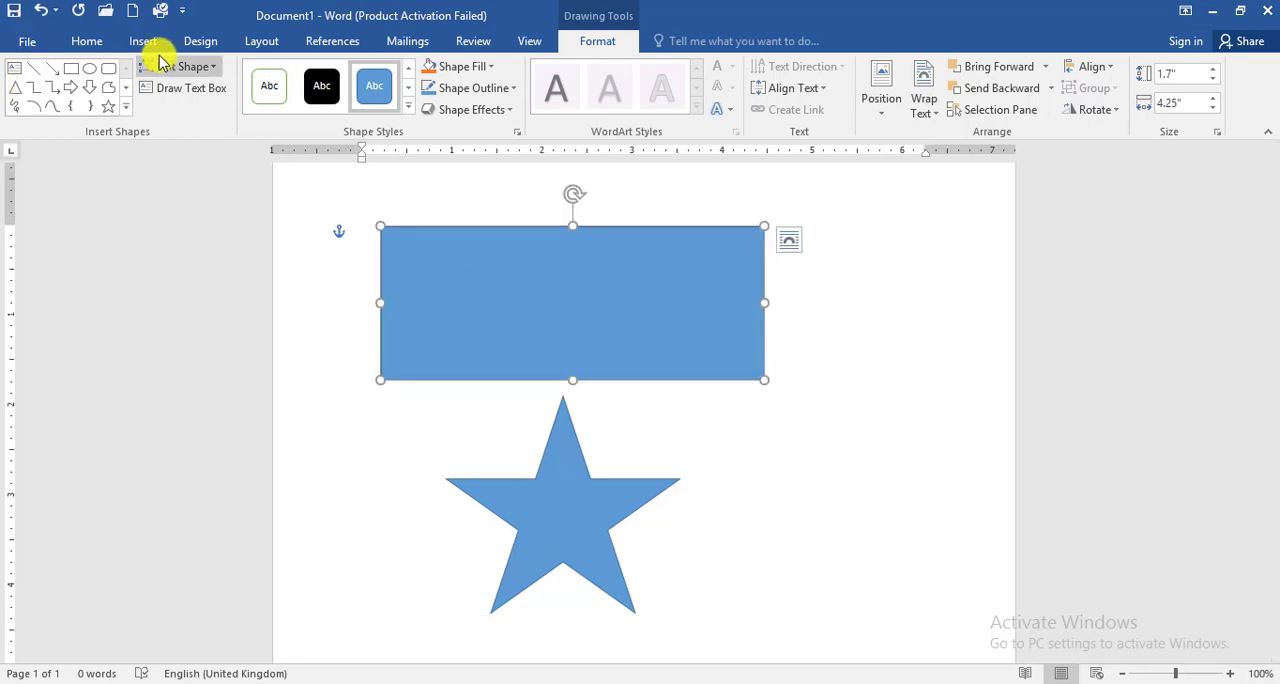
left_click(143, 40)
left_click(257, 95)
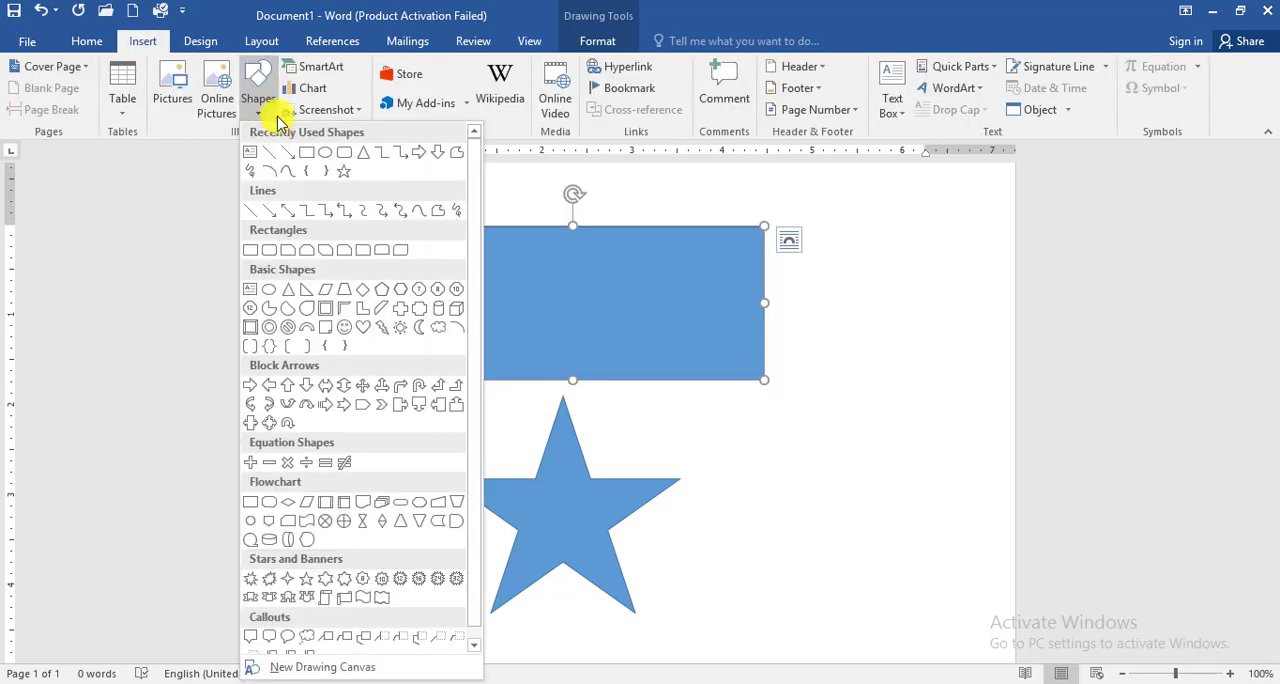
left_click(566, 295)
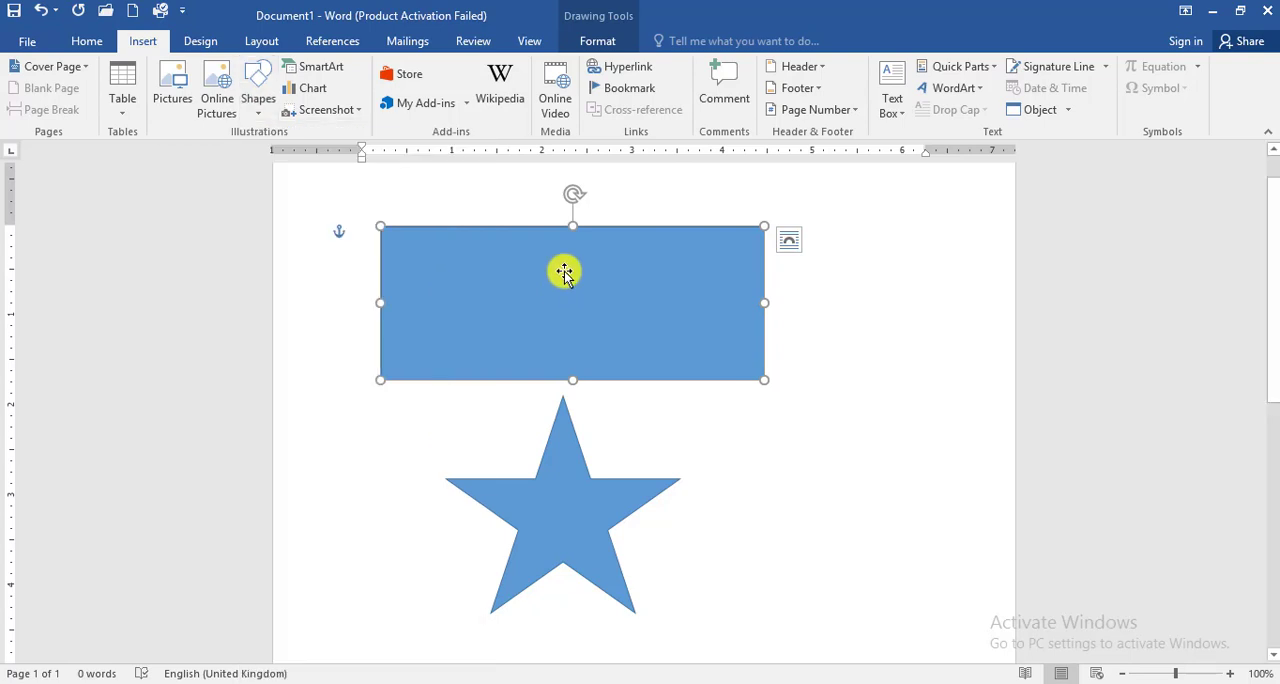
Step: Draw a lightning bolt about 1.59" by 1.76" beside the star and a sun about 1.33" by 1.46" beside the rectangle
left_click(598, 40)
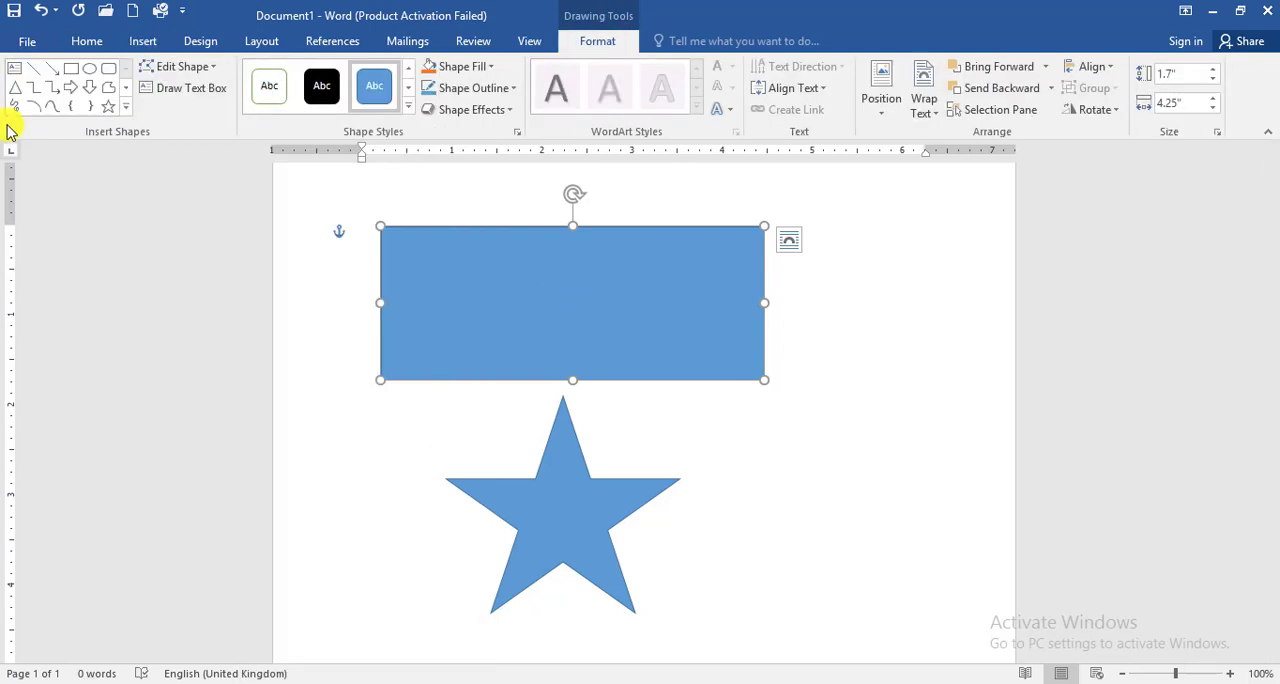
left_click(123, 107)
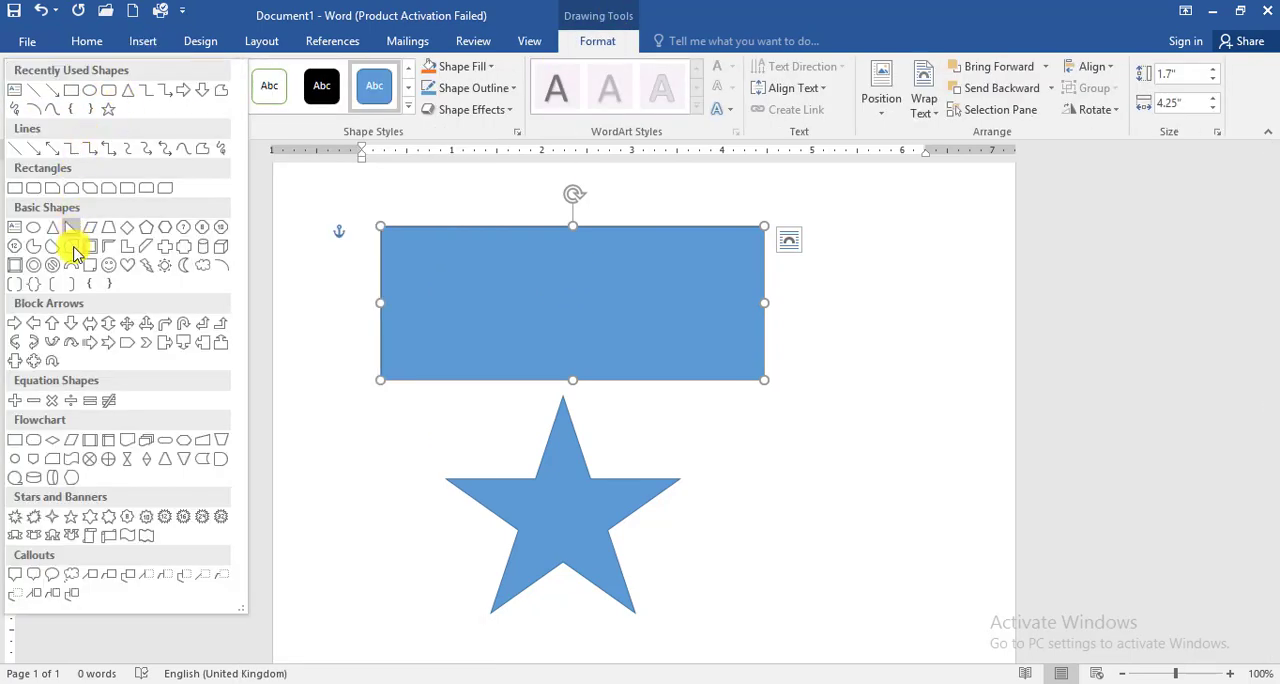
left_click(141, 270)
left_click_drag(774, 429, 901, 581)
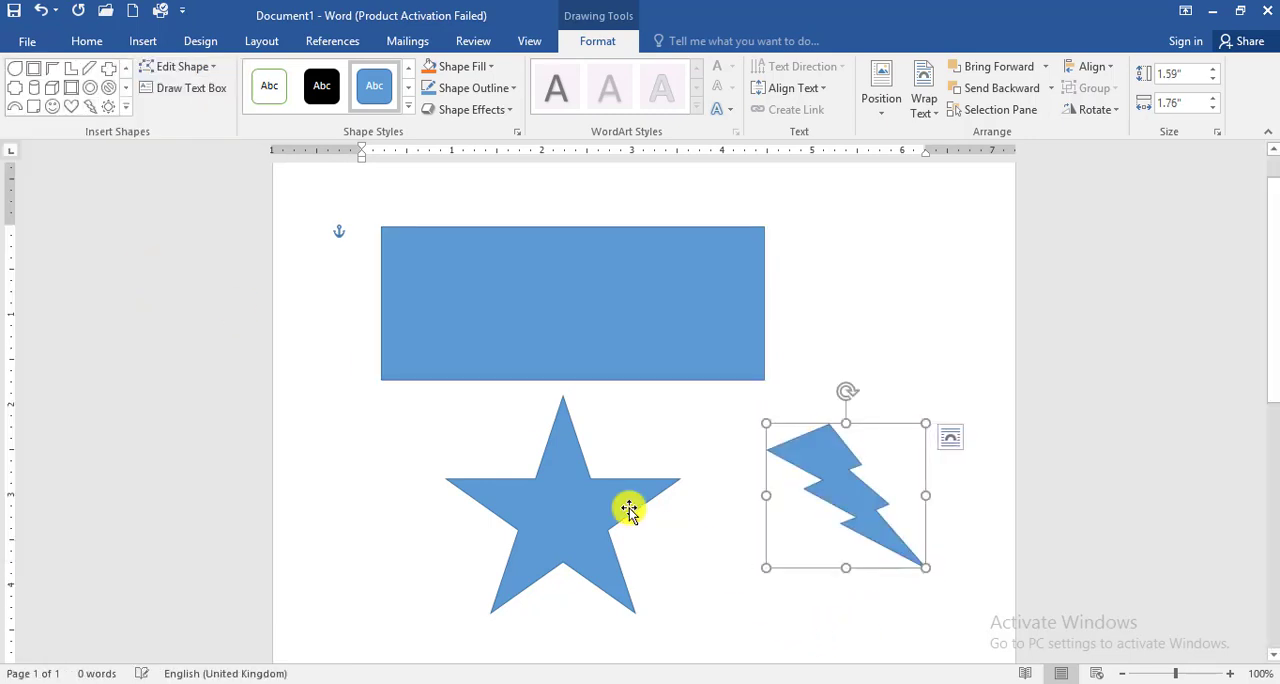
left_click(108, 106)
left_click_drag(815, 233, 947, 354)
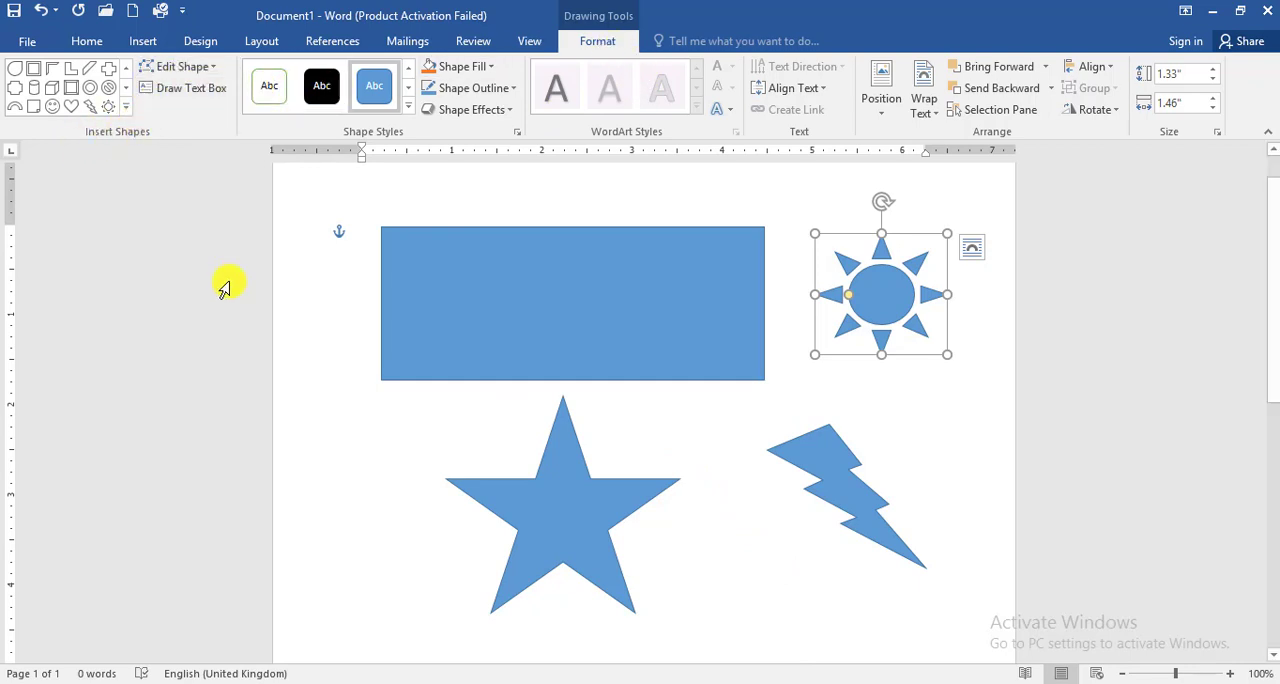
Step: Edit the rectangle's points, moving both upper corners inward and down and bending its upper and right-hand edges into curves
left_click(490, 340)
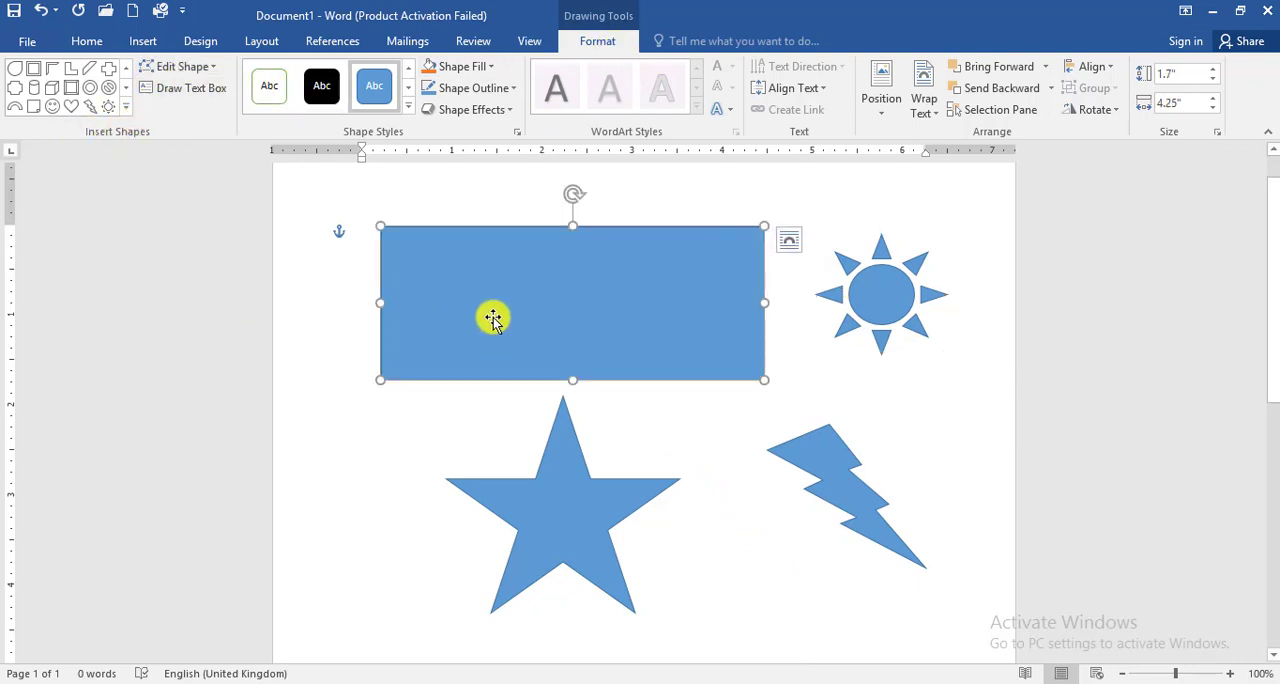
left_click(172, 67)
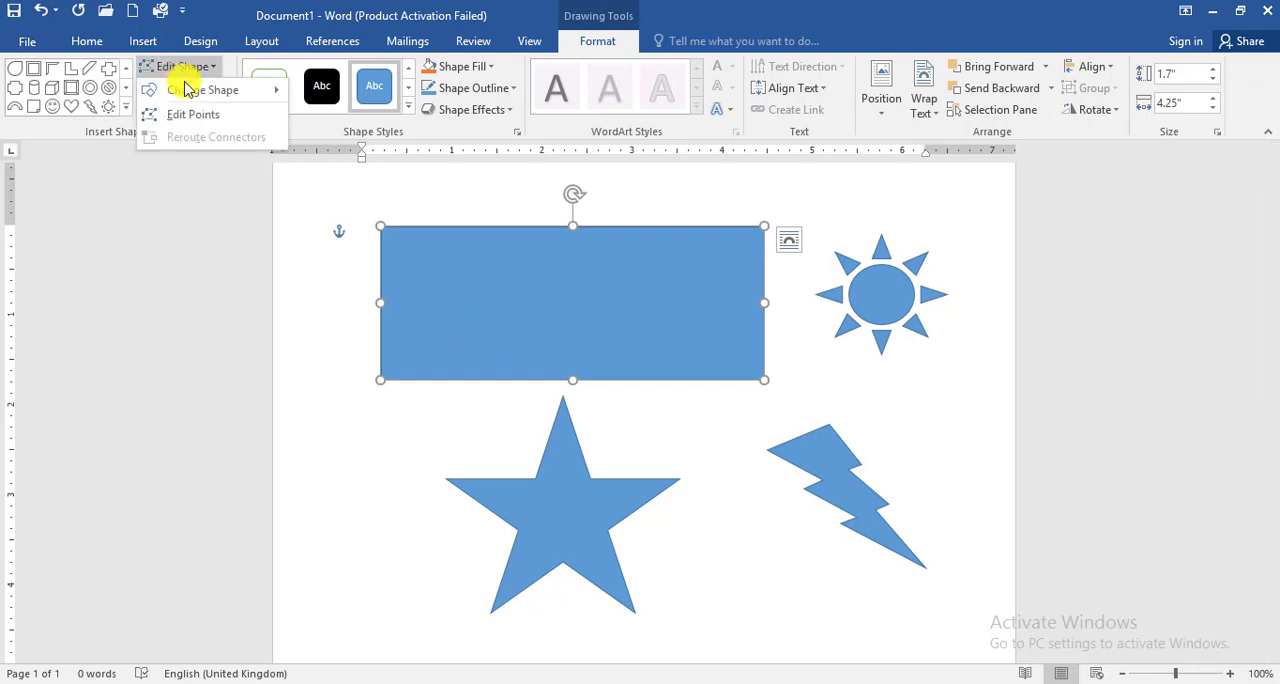
left_click(190, 114)
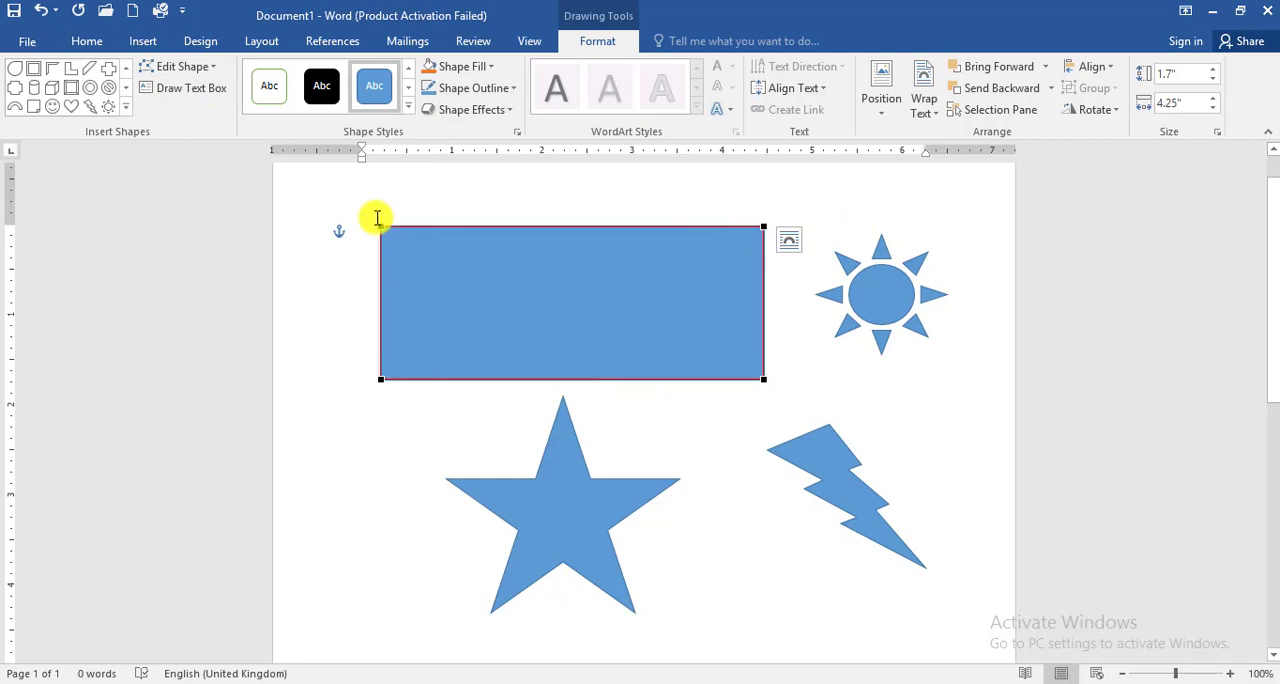
left_click_drag(383, 224, 484, 293)
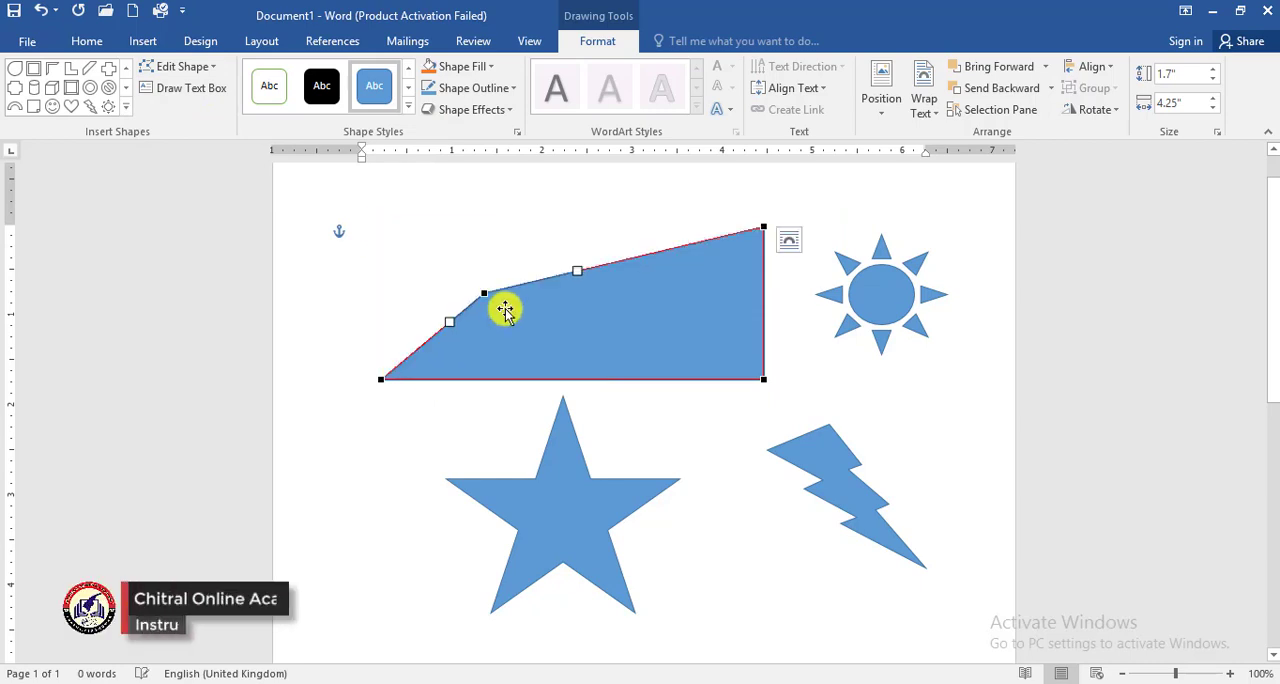
left_click_drag(761, 227, 609, 250)
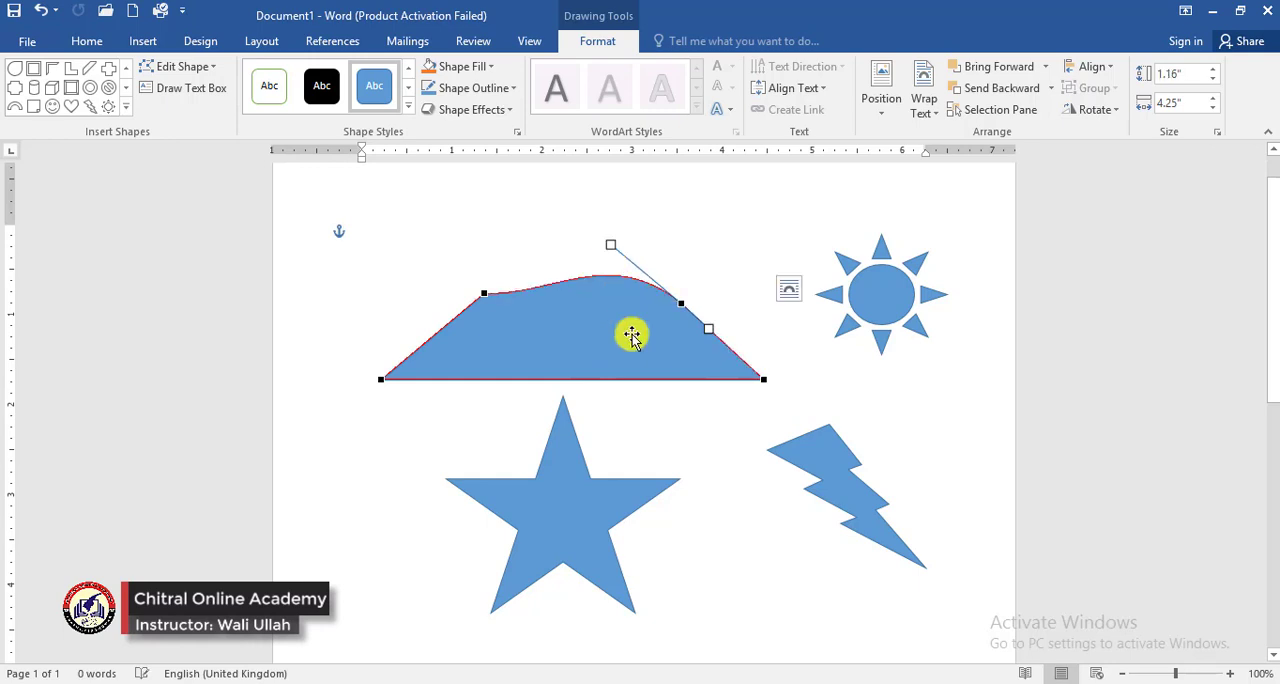
left_click_drag(733, 332, 765, 320)
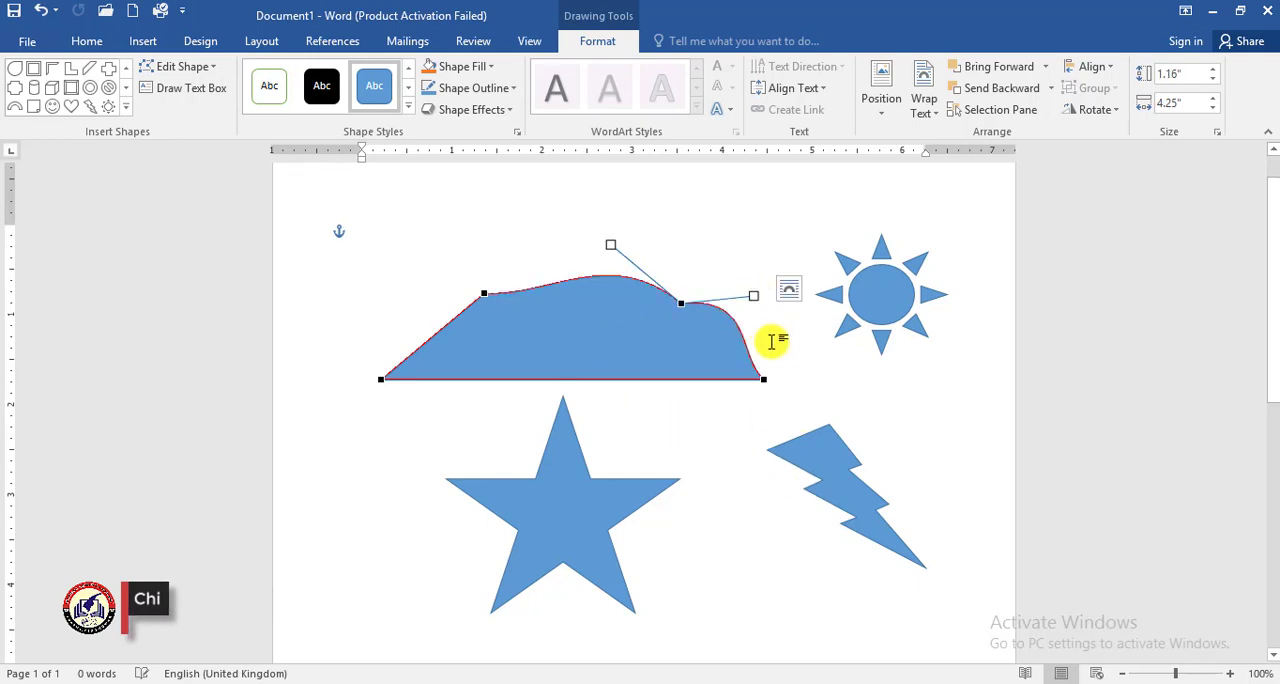
left_click(751, 443)
left_click(577, 320)
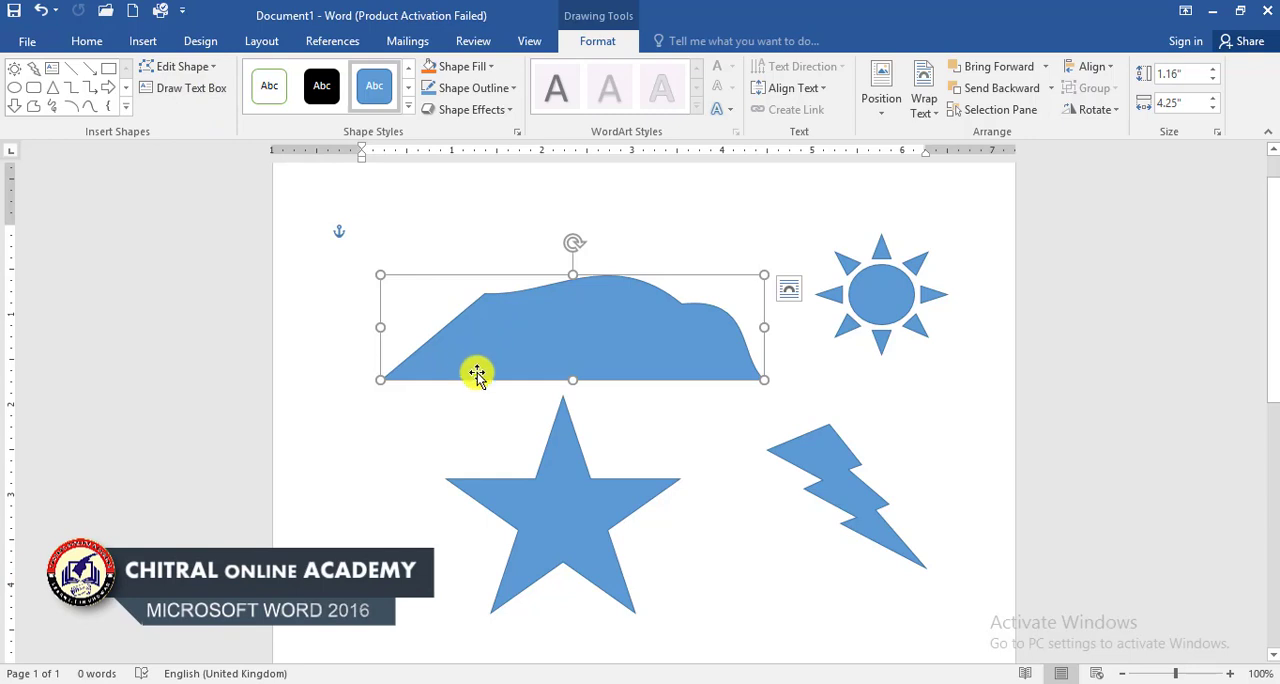
Step: Move the reshaped rectangle up and to the left, and shift the star slightly upward beneath it
left_click(545, 505)
left_click_drag(598, 333, 551, 315)
left_click_drag(544, 533, 584, 497)
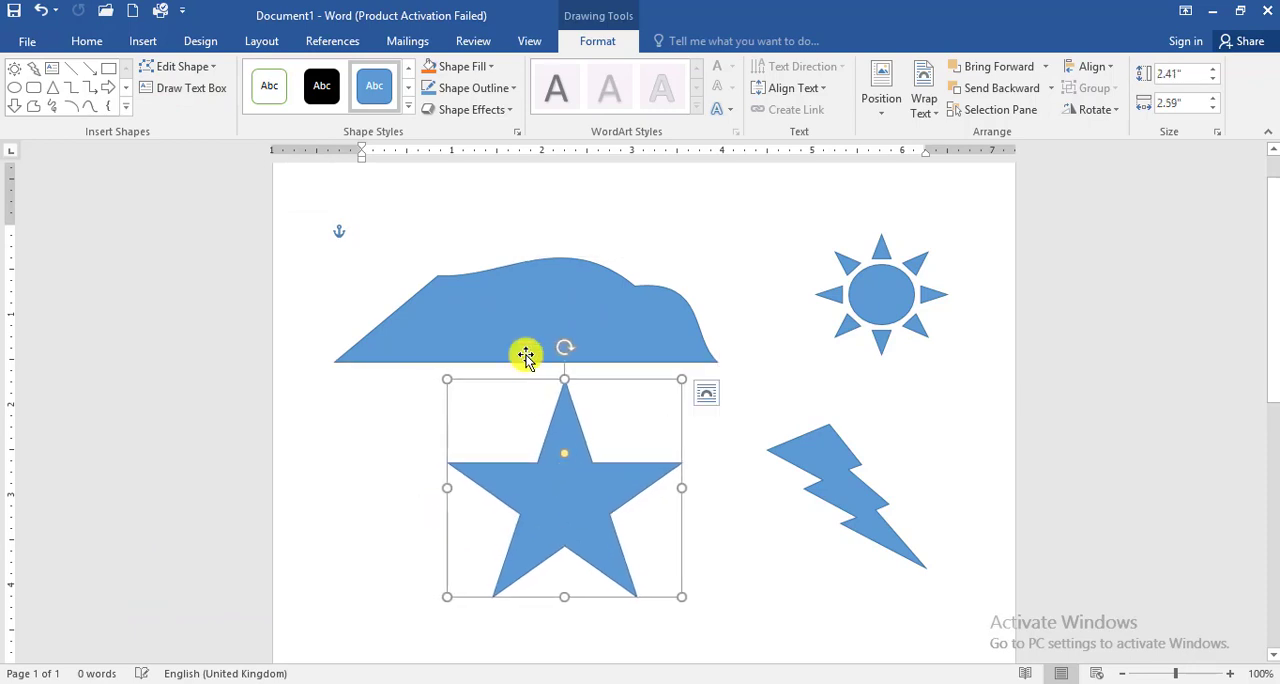
Step: Draw a text box about 0.68" high and 2.89" wide above the reshaped rectangle, enter "Chitral online academy", and nudge it slightly left
left_click(170, 87)
mouse_move(554, 189)
left_mouse_down()
mouse_move(594, 220)
mouse_move(814, 251)
left_mouse_up()
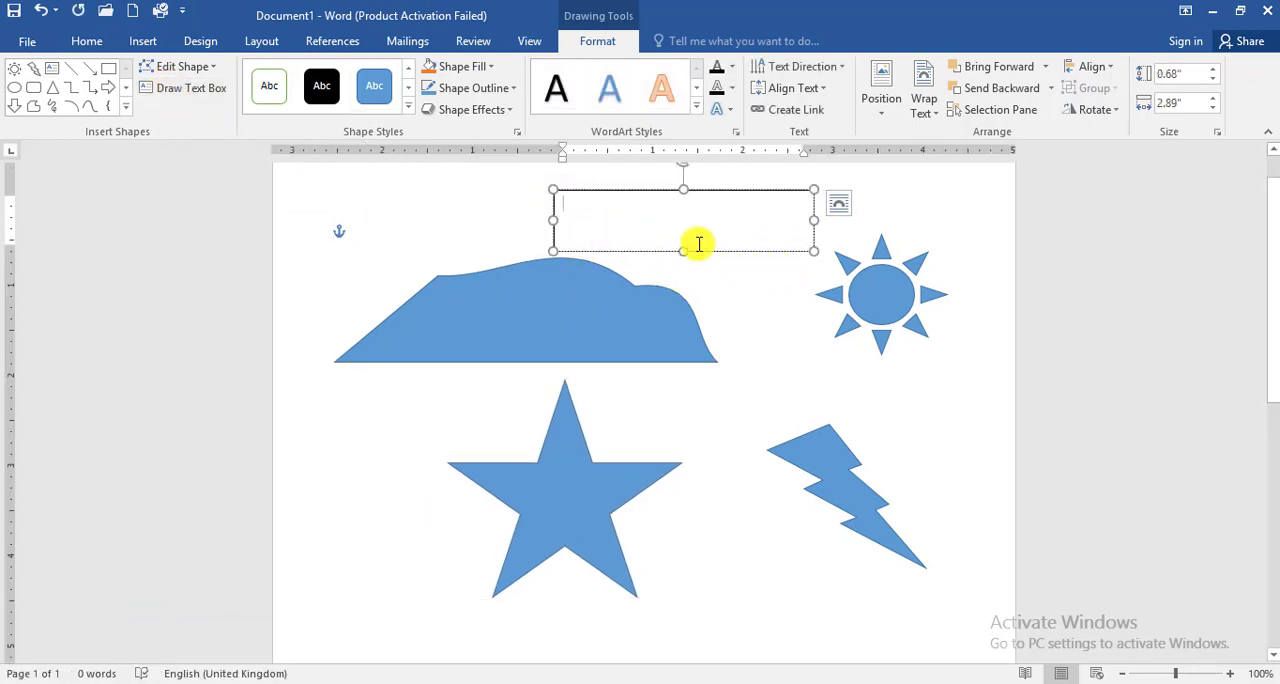
type("wal")
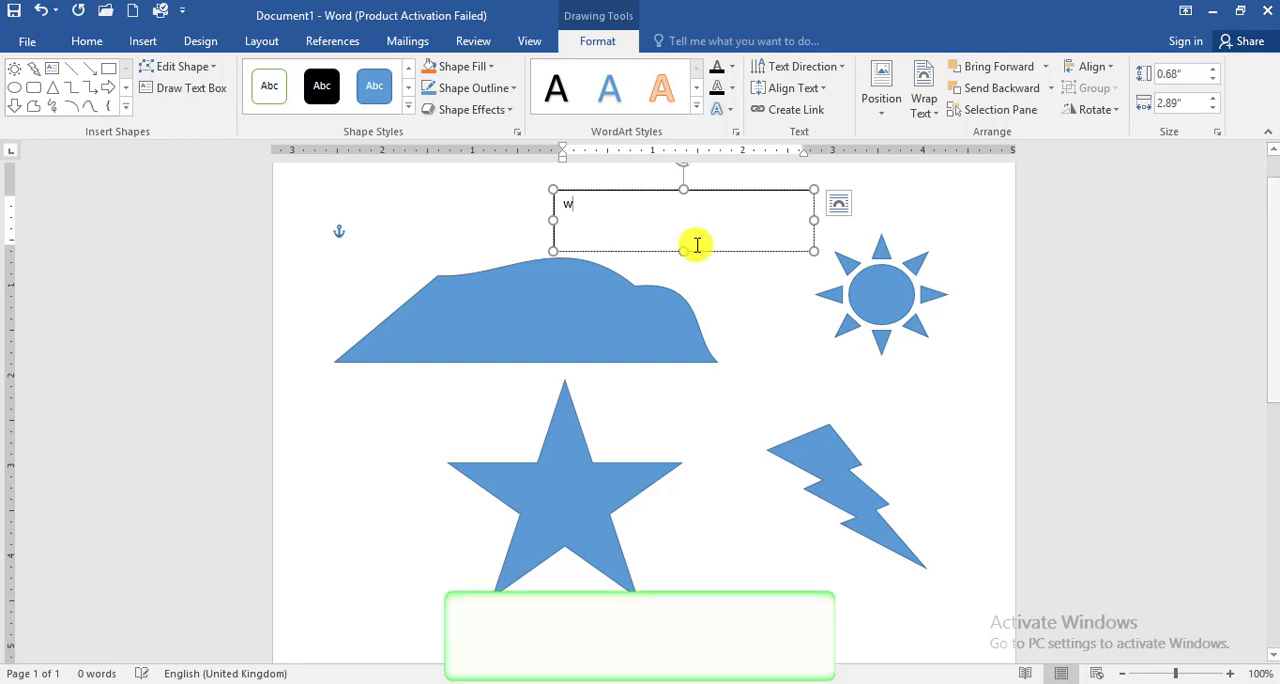
key("BackSpace")
key("BackSpace")
key("BackSpace")
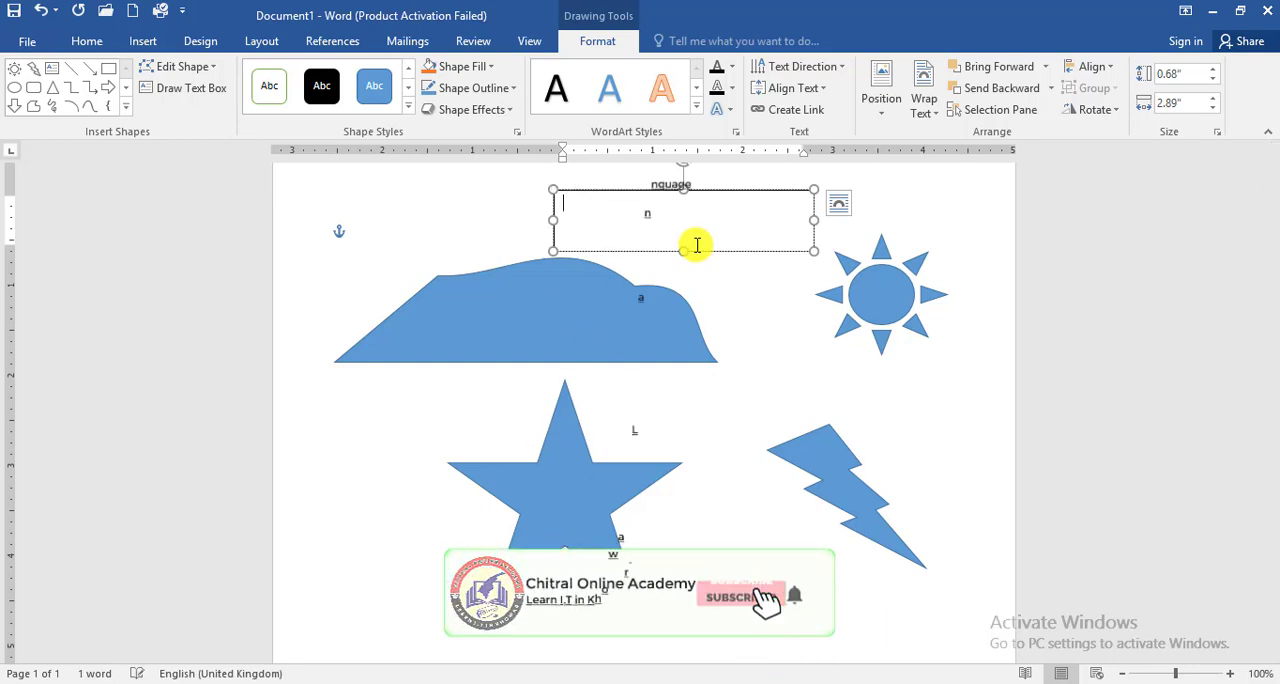
type("Chitral online academy")
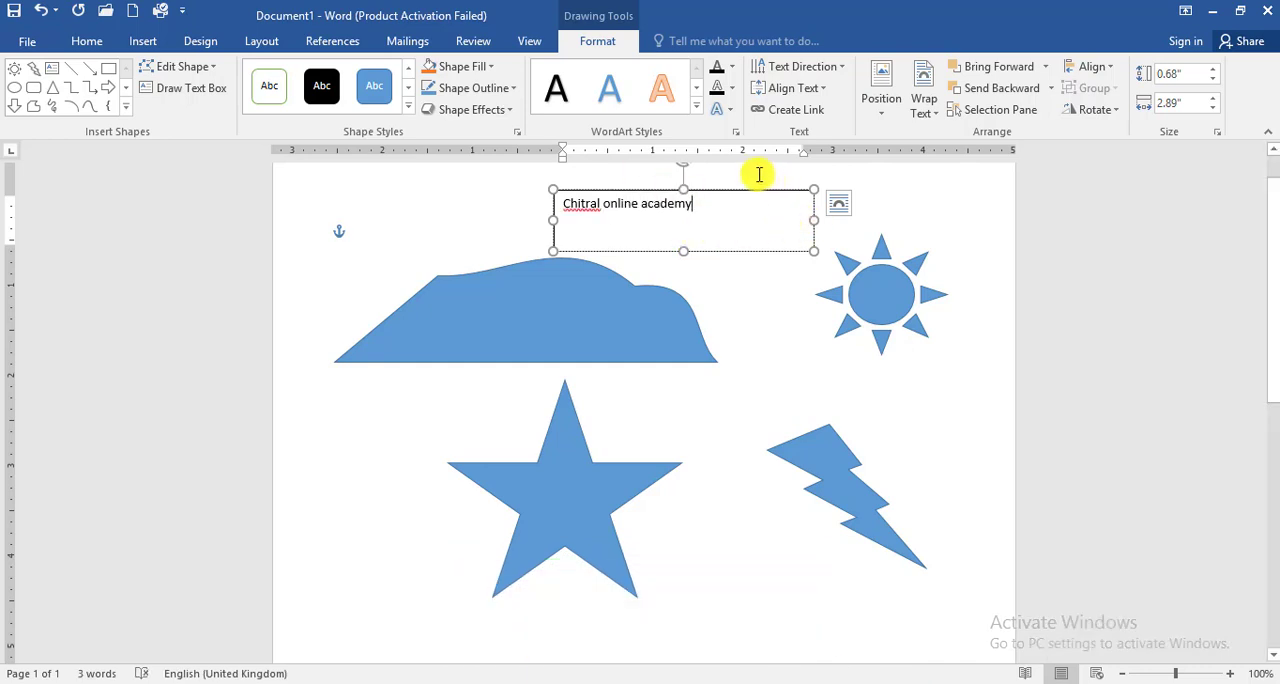
mouse_move(745, 193)
left_mouse_down()
mouse_move(749, 229)
mouse_move(563, 411)
mouse_move(543, 300)
mouse_move(847, 185)
mouse_move(929, 671)
mouse_move(774, 183)
mouse_move(727, 231)
mouse_move(734, 214)
left_mouse_up()
Step: Add the text "Chitral online" inside the reshaped rectangle and nudge the shape slightly left
left_click(518, 338)
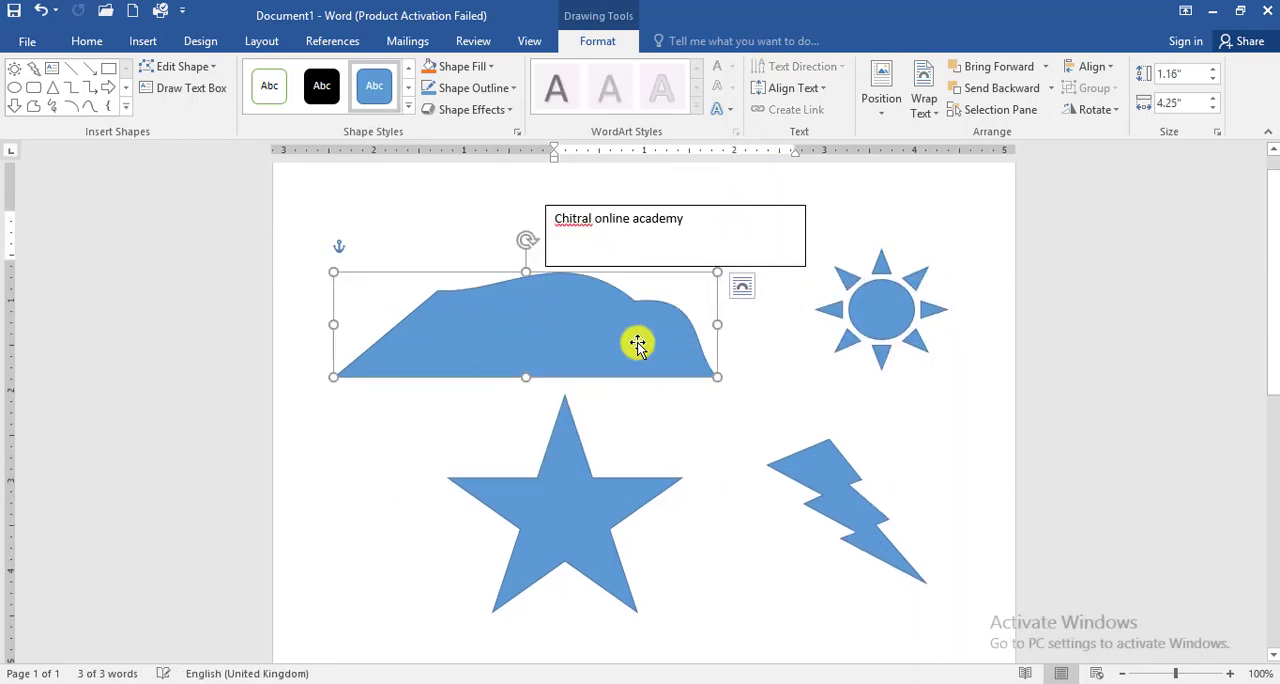
type("Chitral online")
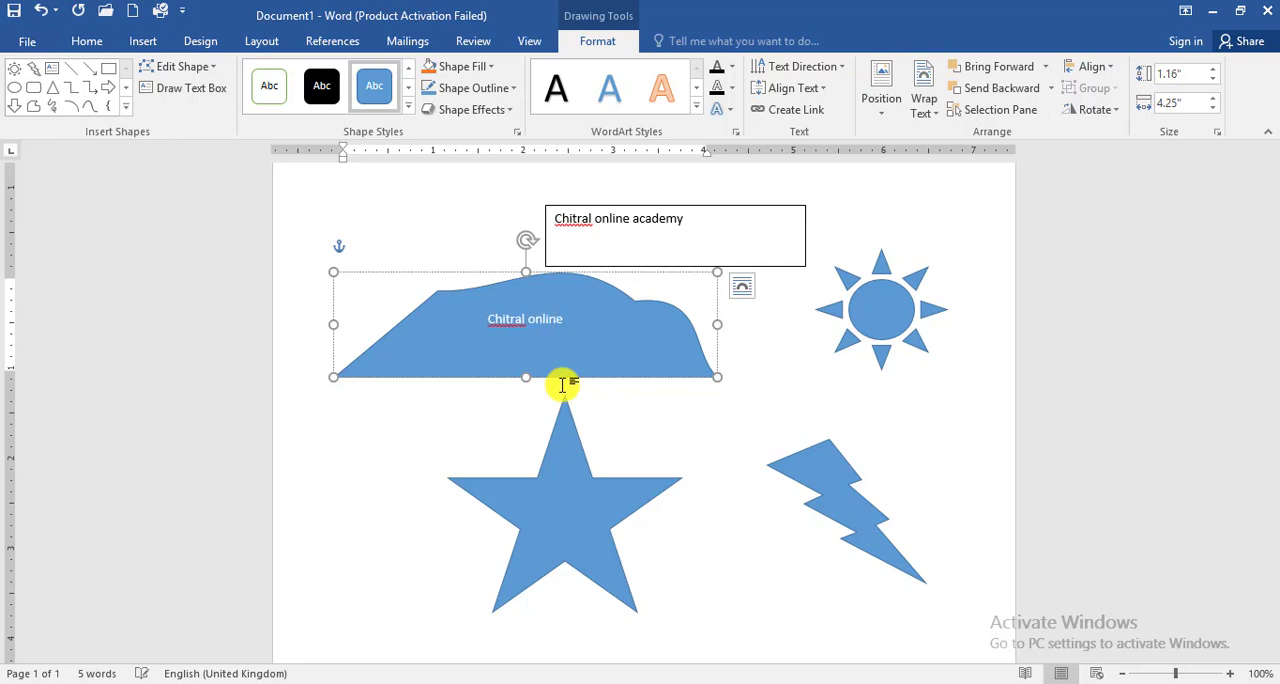
mouse_move(564, 377)
left_mouse_down()
mouse_move(566, 452)
mouse_move(560, 376)
left_mouse_up()
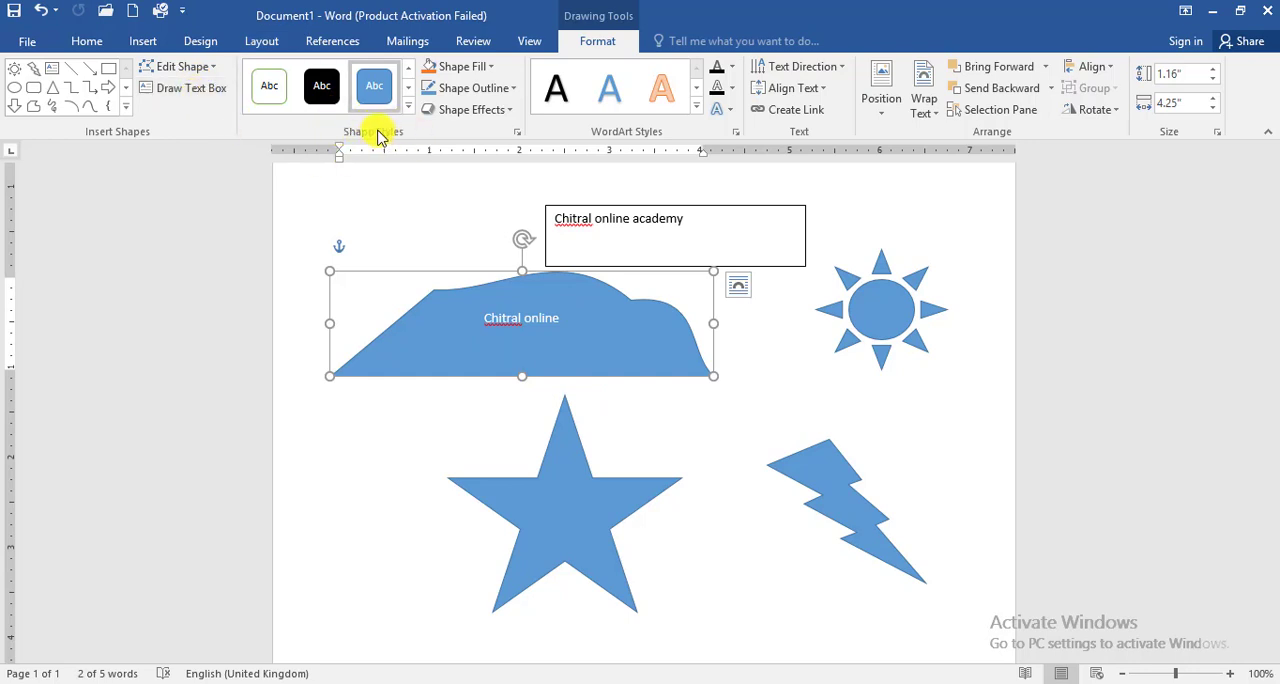
Step: Apply the dark blue gradient theme style to the star and reposition it closer to the lightning bolt
left_click(529, 520)
left_click_drag(529, 520, 451, 598)
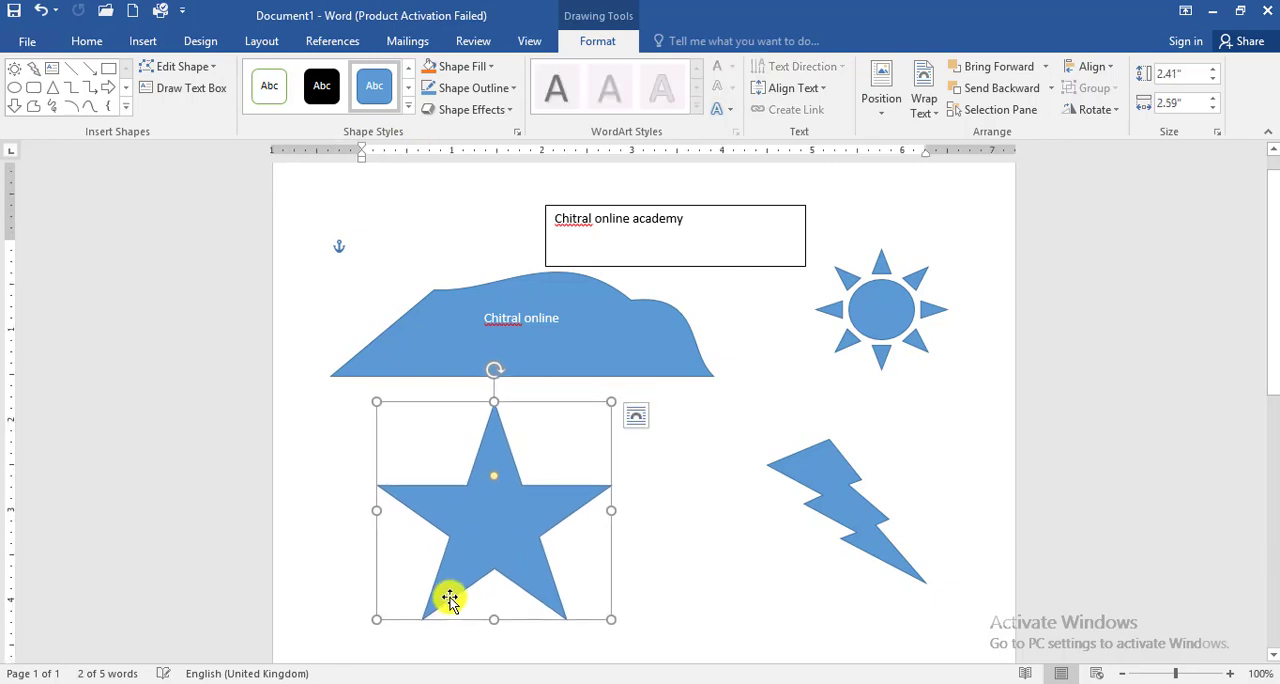
left_click_drag(457, 529, 497, 519)
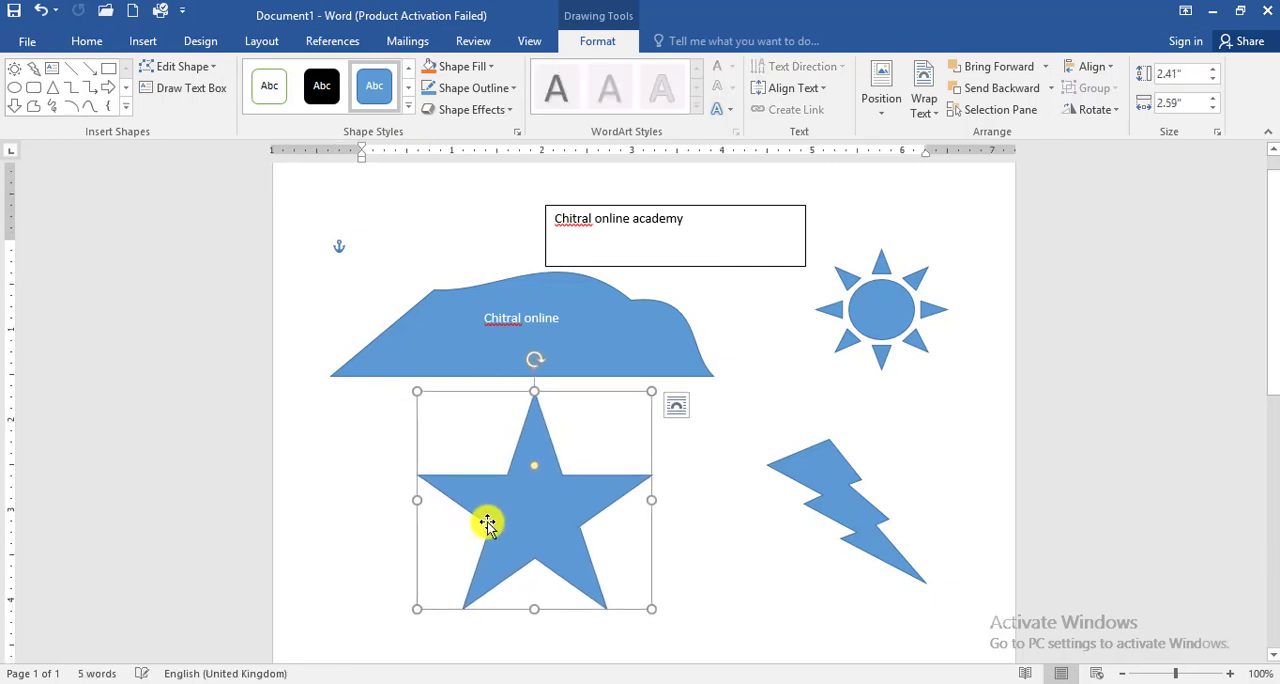
left_click(410, 109)
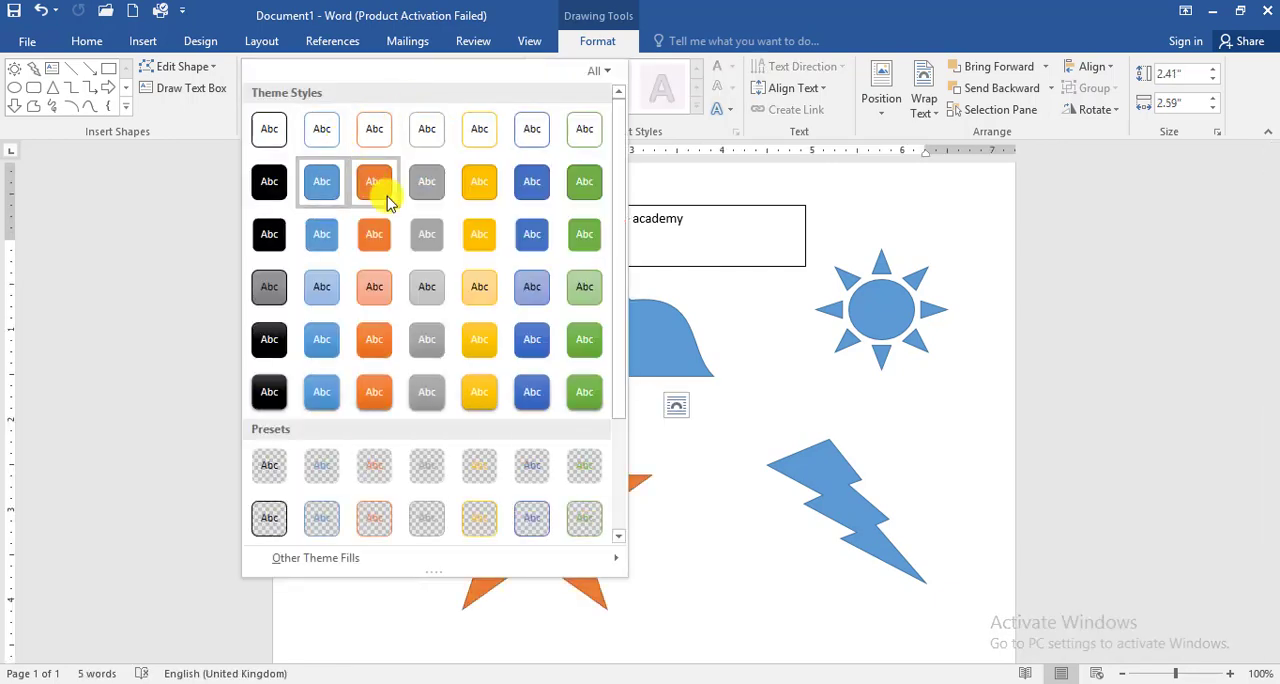
left_click(528, 339)
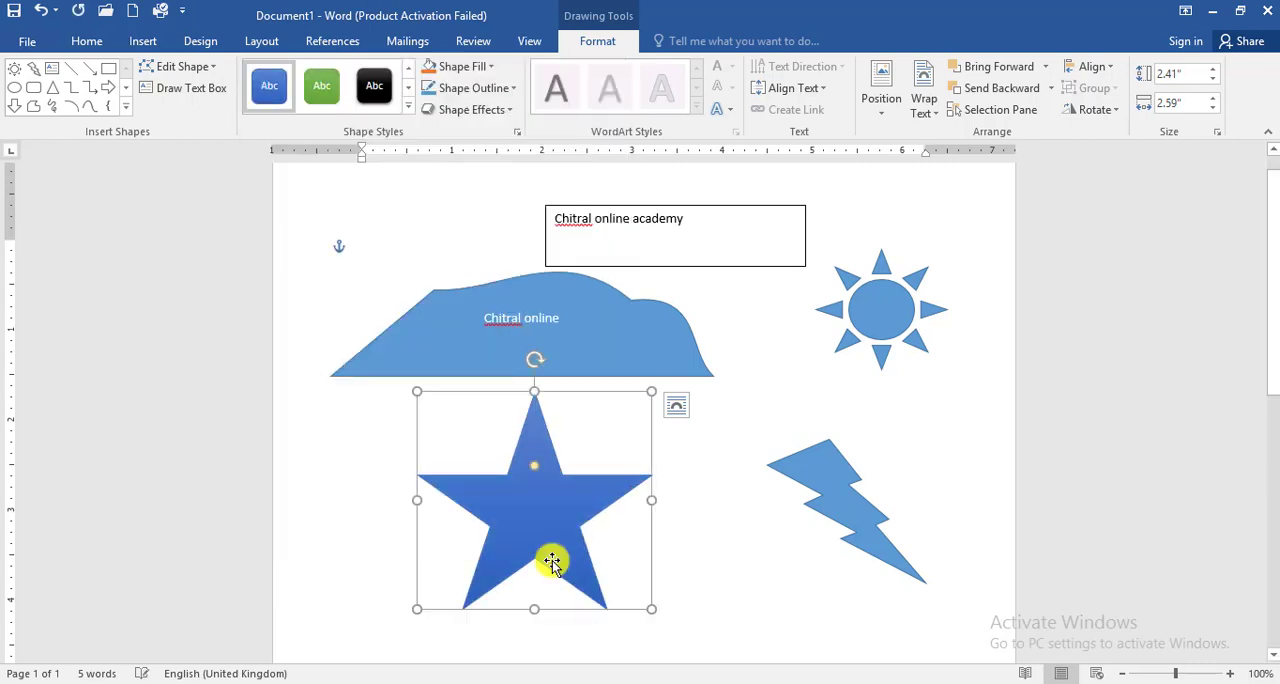
left_click_drag(538, 515, 644, 540)
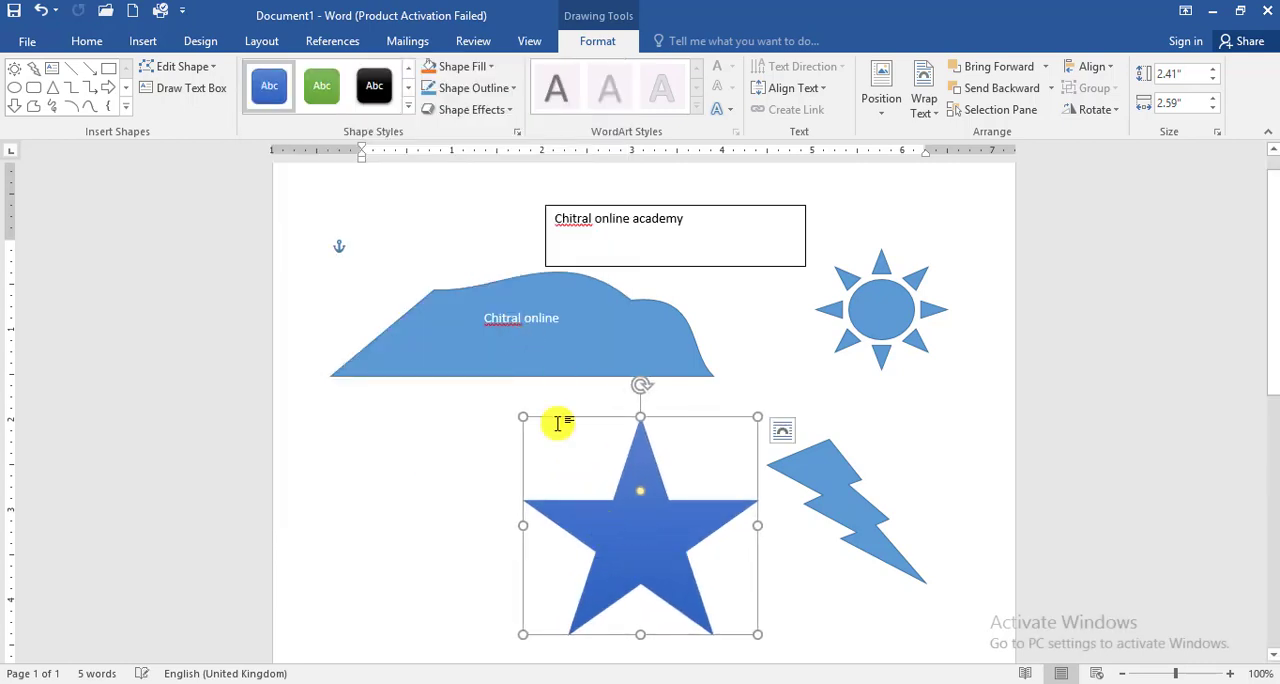
Step: Apply the solid orange theme style to the reshaped rectangle, and replace it with the grey gradient style with a black outline
left_click(527, 354)
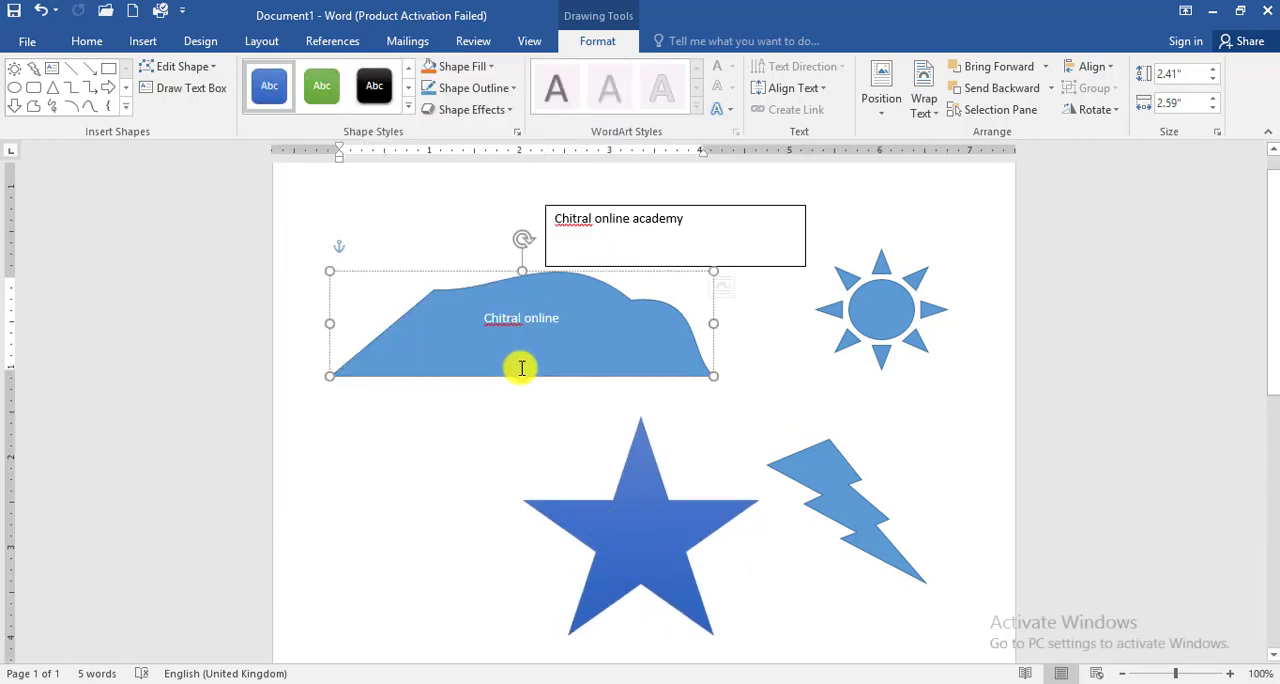
left_click(408, 110)
left_click(377, 175)
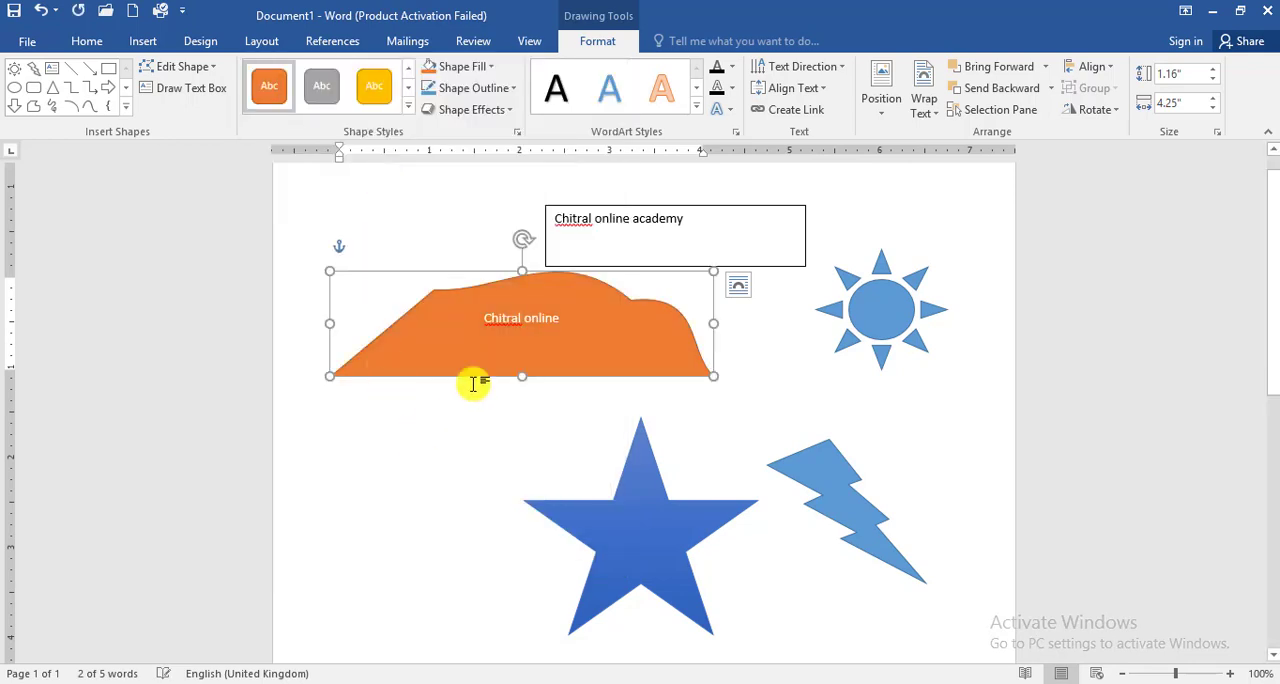
left_click(408, 110)
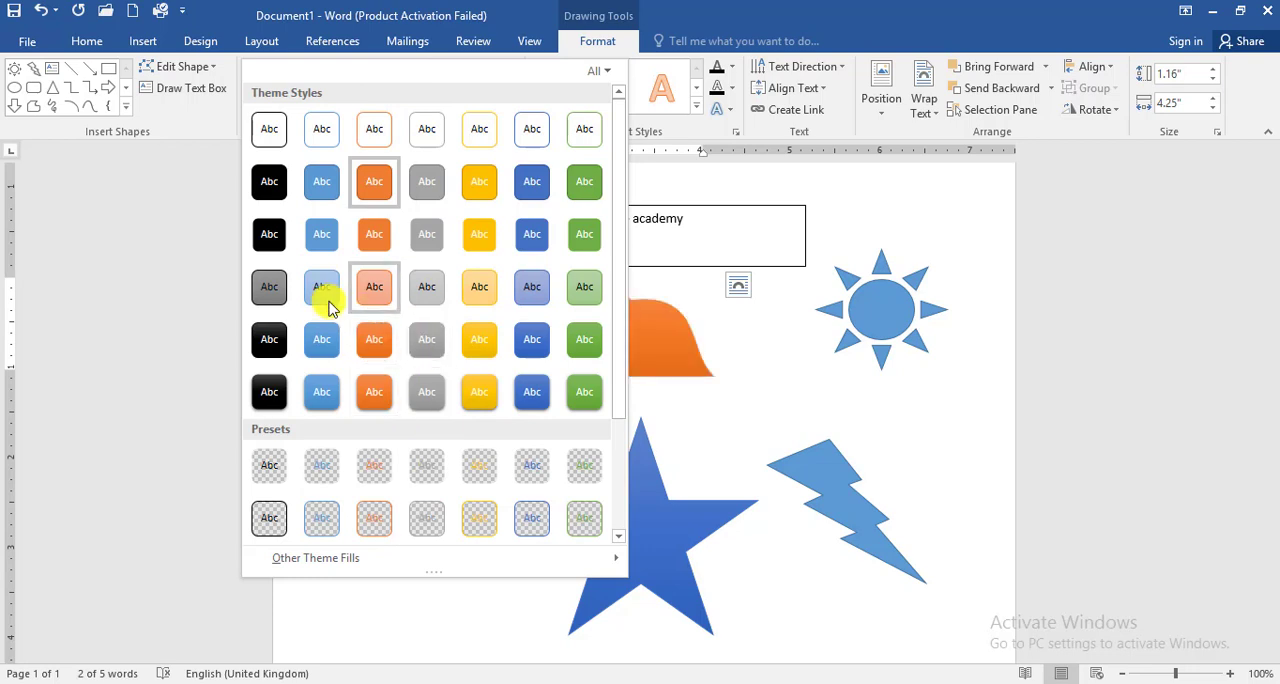
left_click(270, 288)
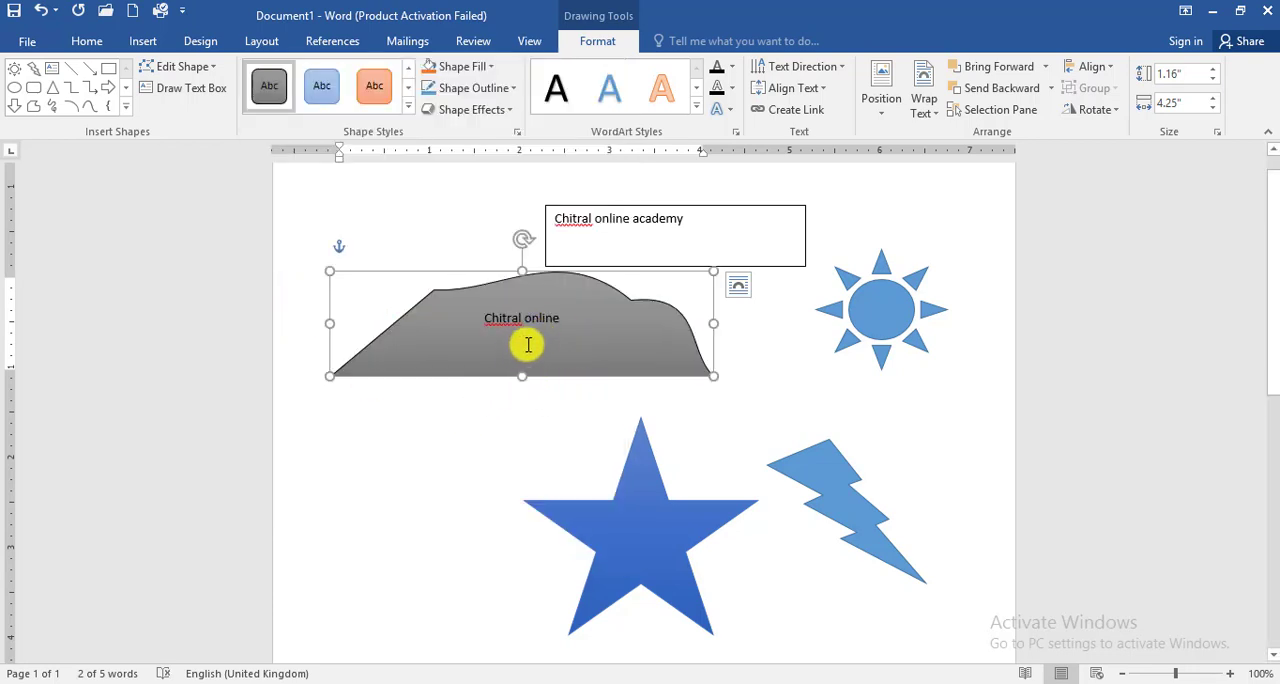
left_click(409, 108)
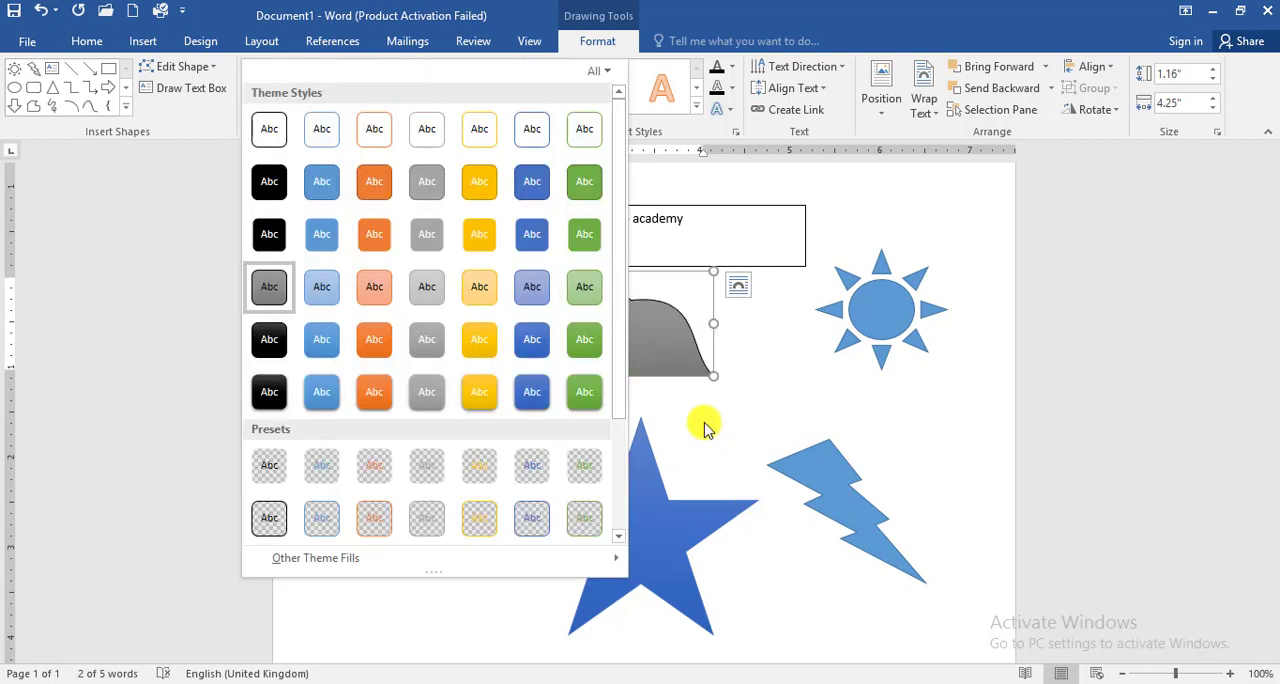
Step: Move the star back beneath the reshaped rectangle and view its shape fill options
left_click(674, 534)
left_click_drag(638, 543, 534, 510)
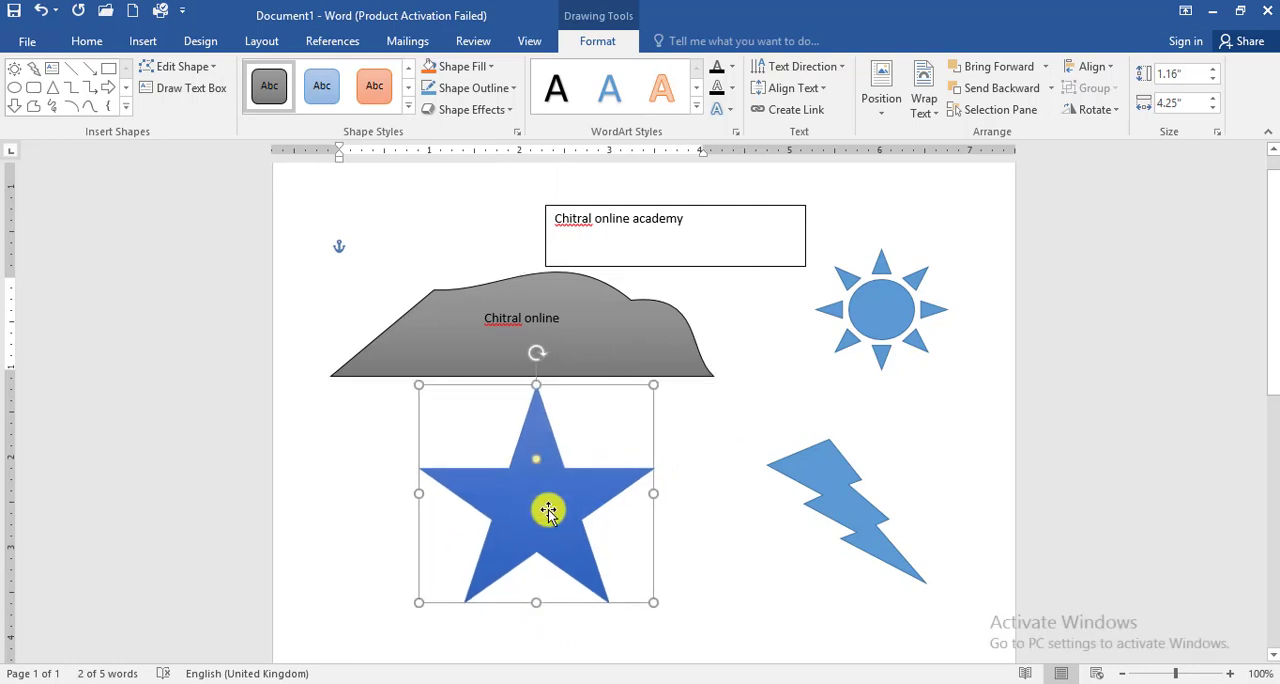
left_click(490, 67)
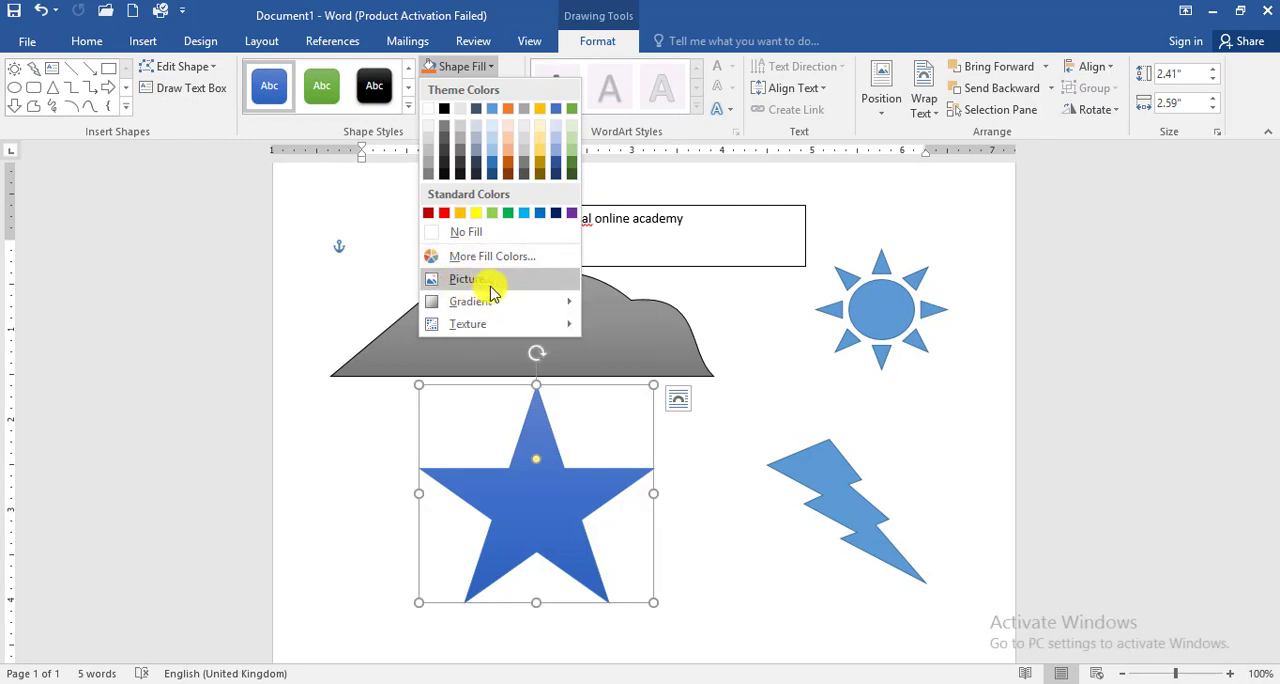
left_click(620, 345)
Step: Fill the reshaped rectangle with the picture "Chitral online Academy Logo" from the Desktop folder
left_click(637, 319)
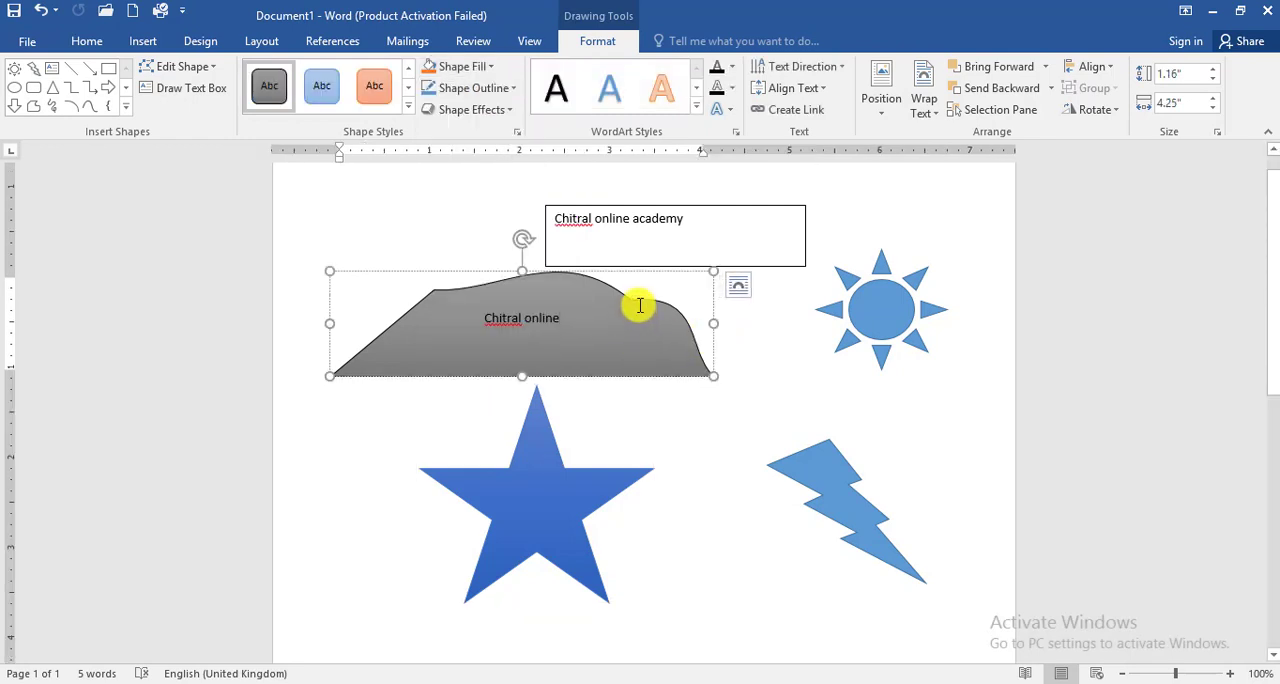
left_click(482, 68)
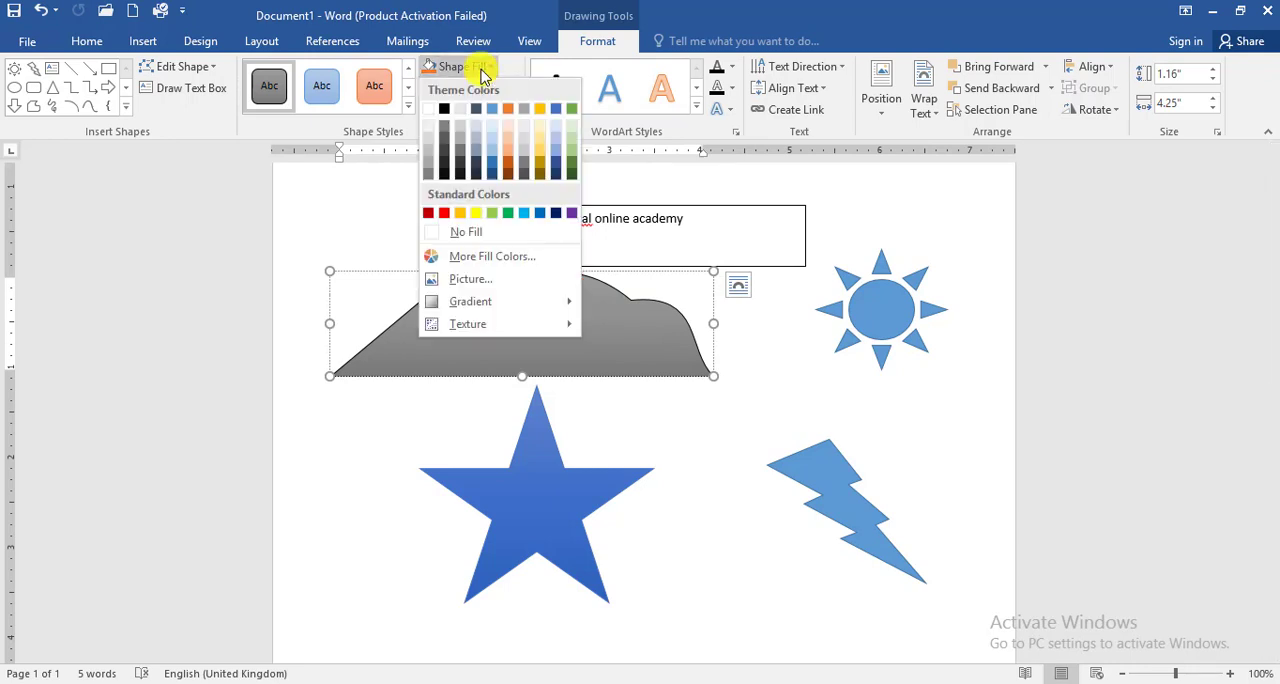
left_click(476, 279)
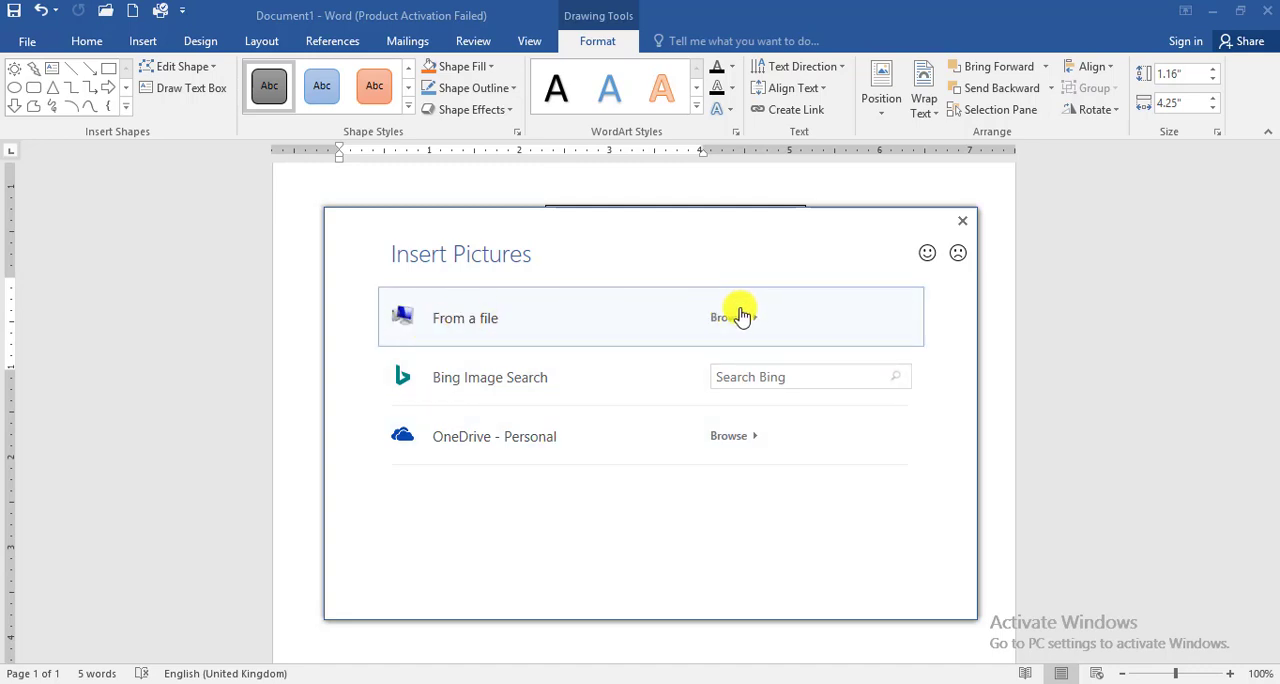
left_click(482, 322)
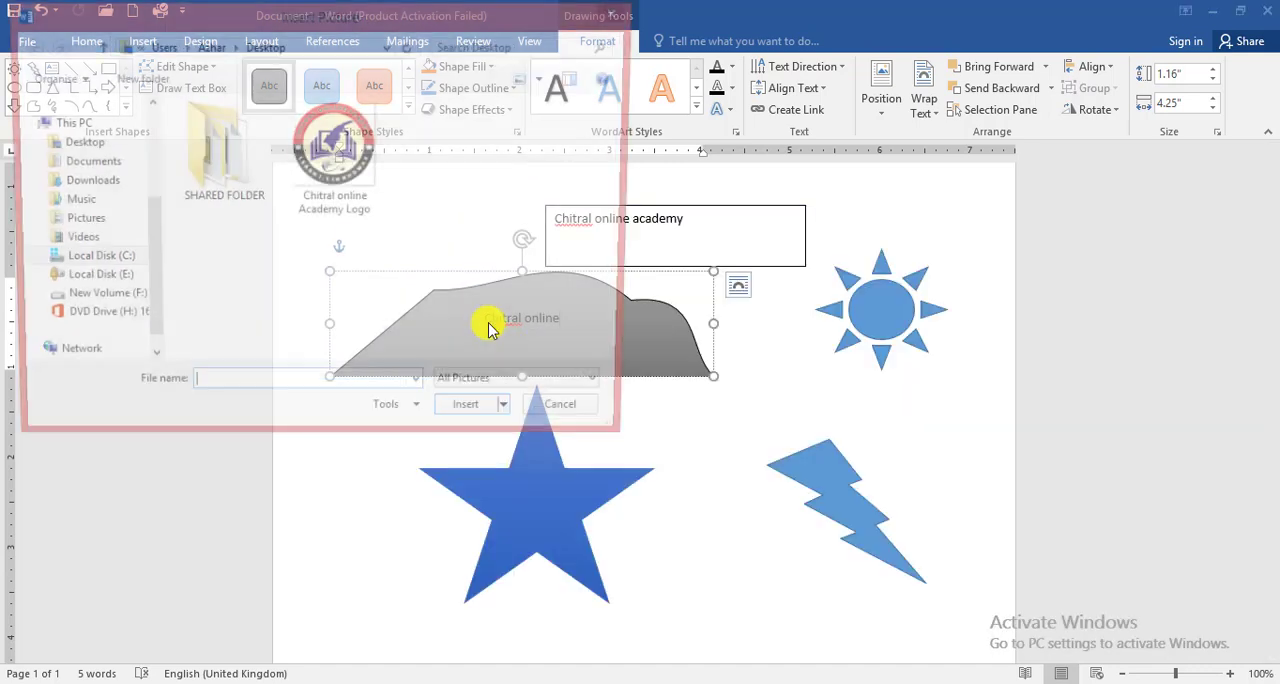
left_click(338, 210)
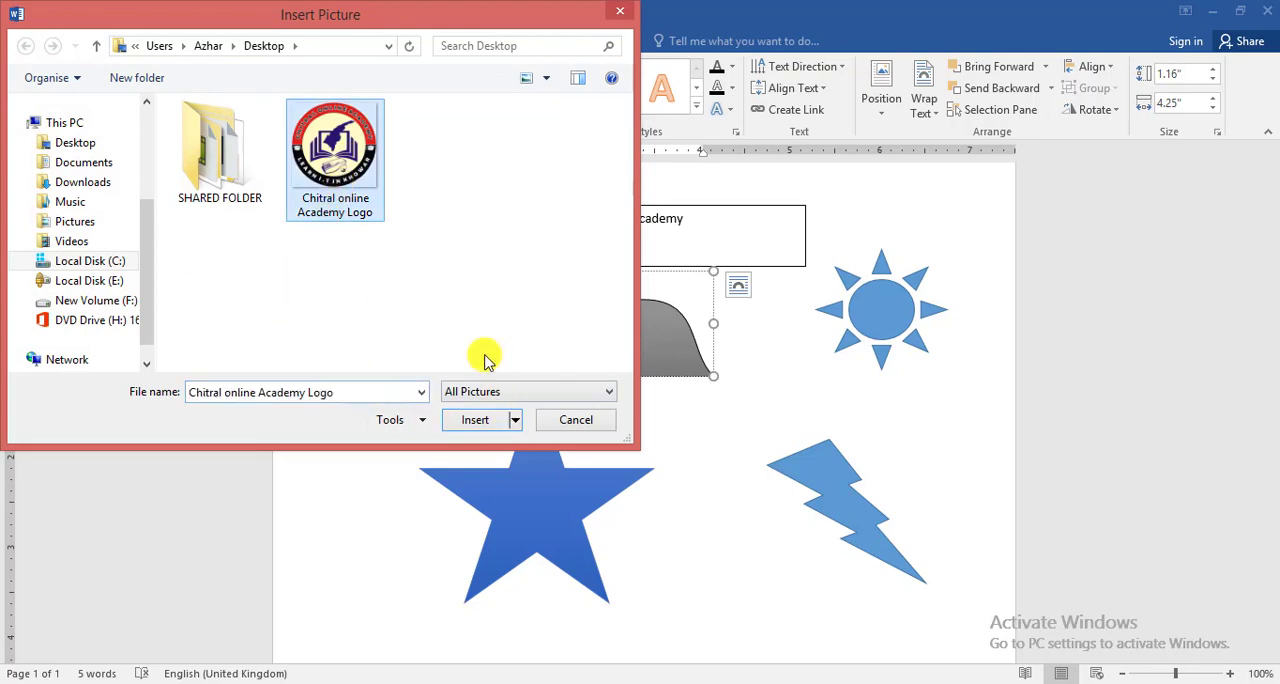
left_click(478, 420)
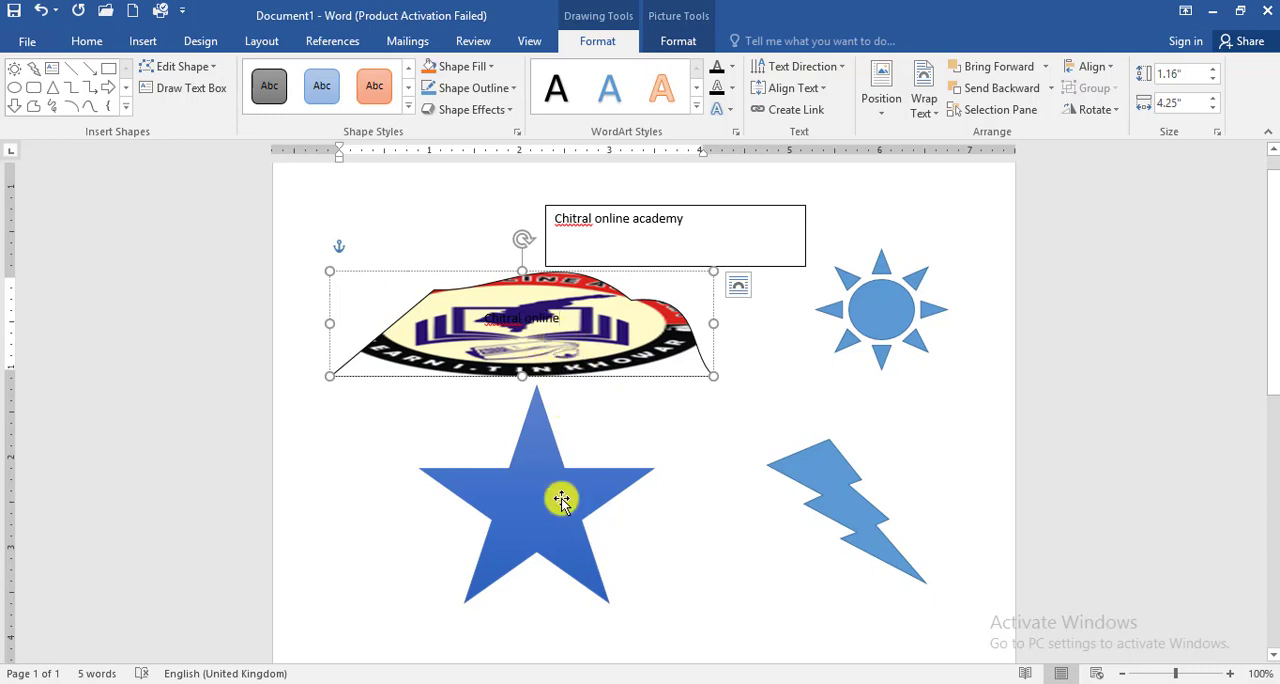
Step: Fill the sun with the picture "Chitral online Academy Logo" and move it down and to the left, above the lightning bolt
left_click(871, 309)
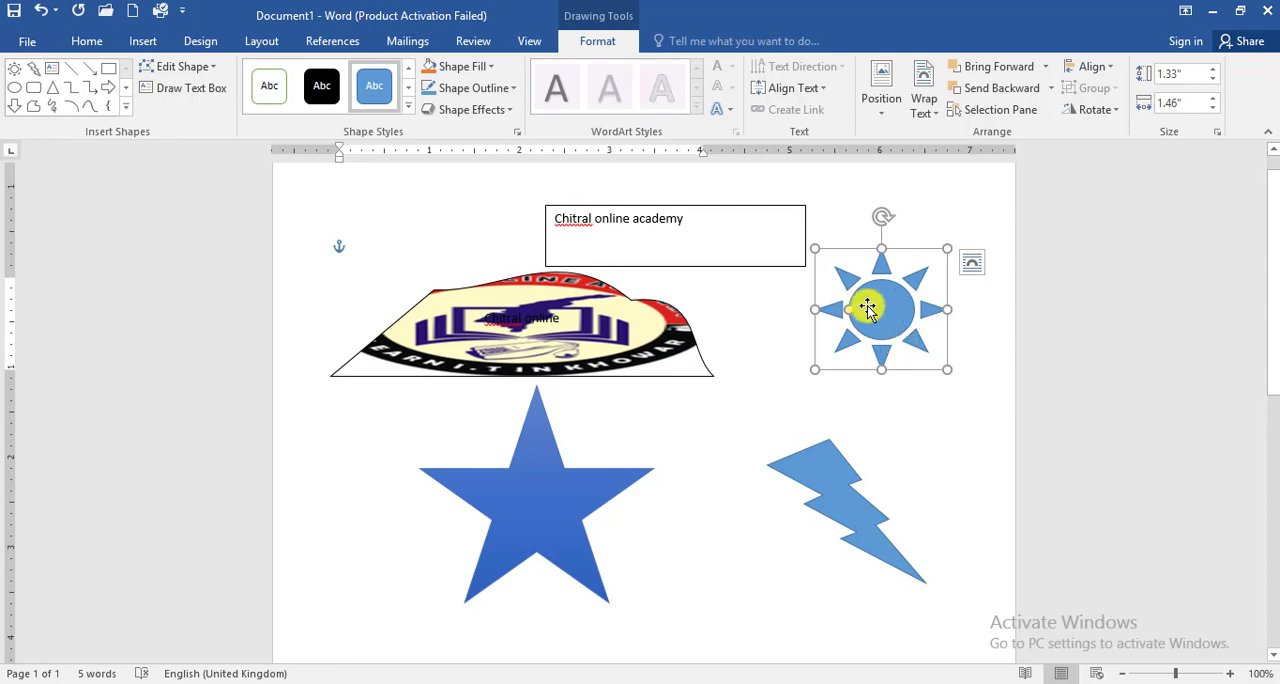
left_click(480, 66)
left_click(481, 287)
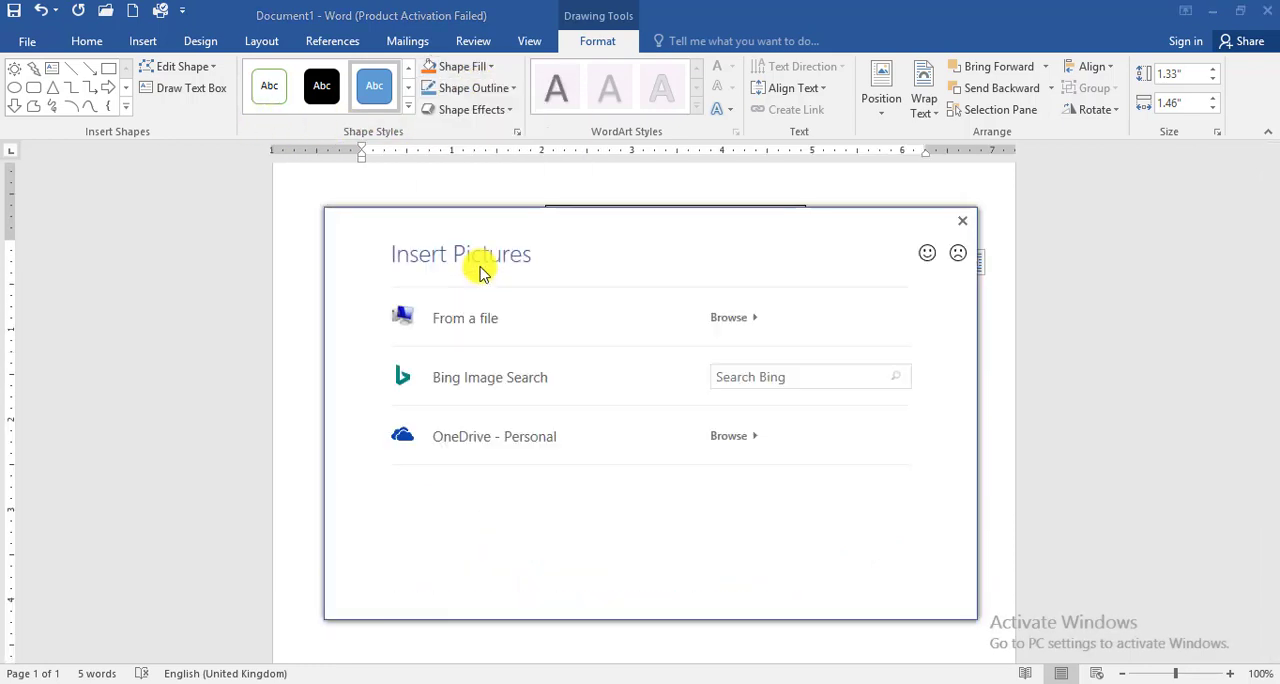
left_click(748, 314)
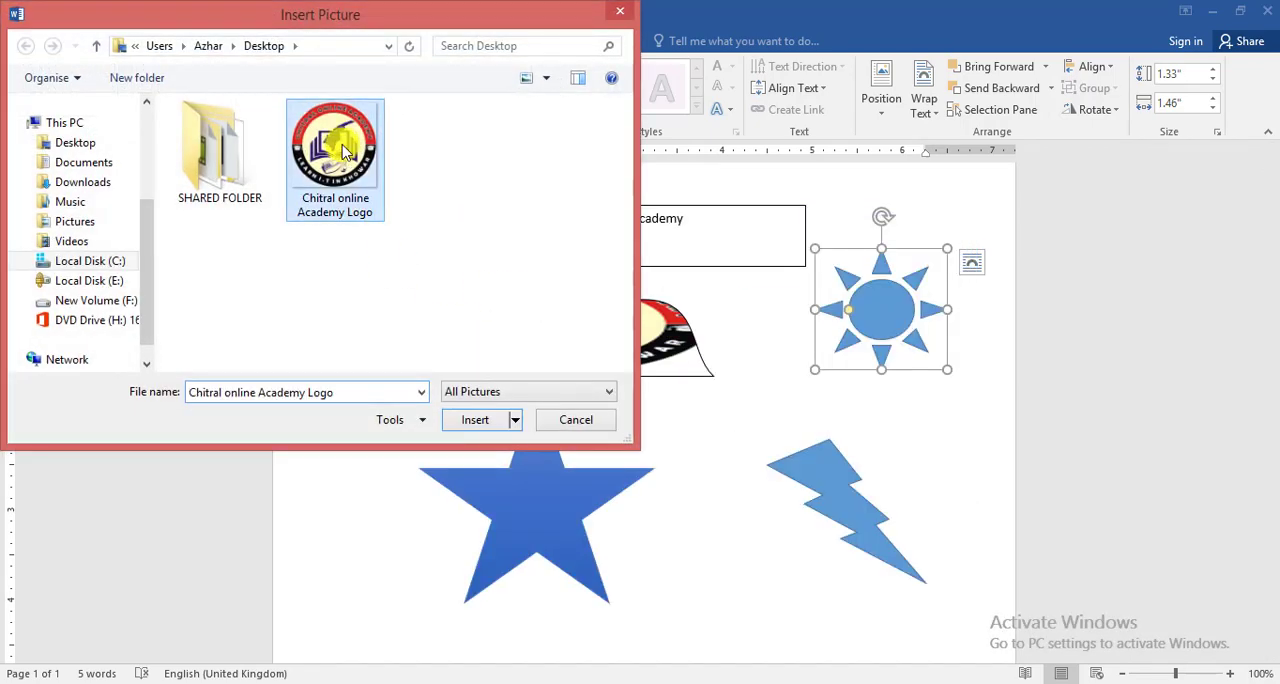
double_click(366, 187)
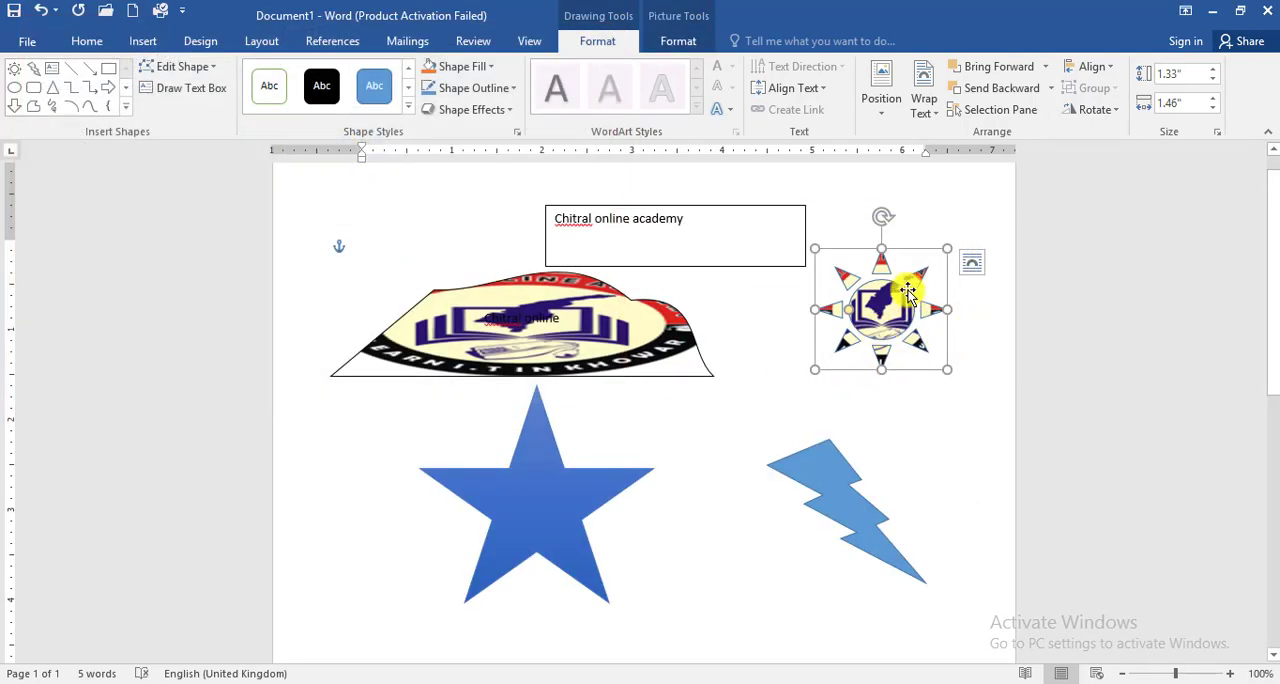
left_click_drag(903, 305, 878, 355)
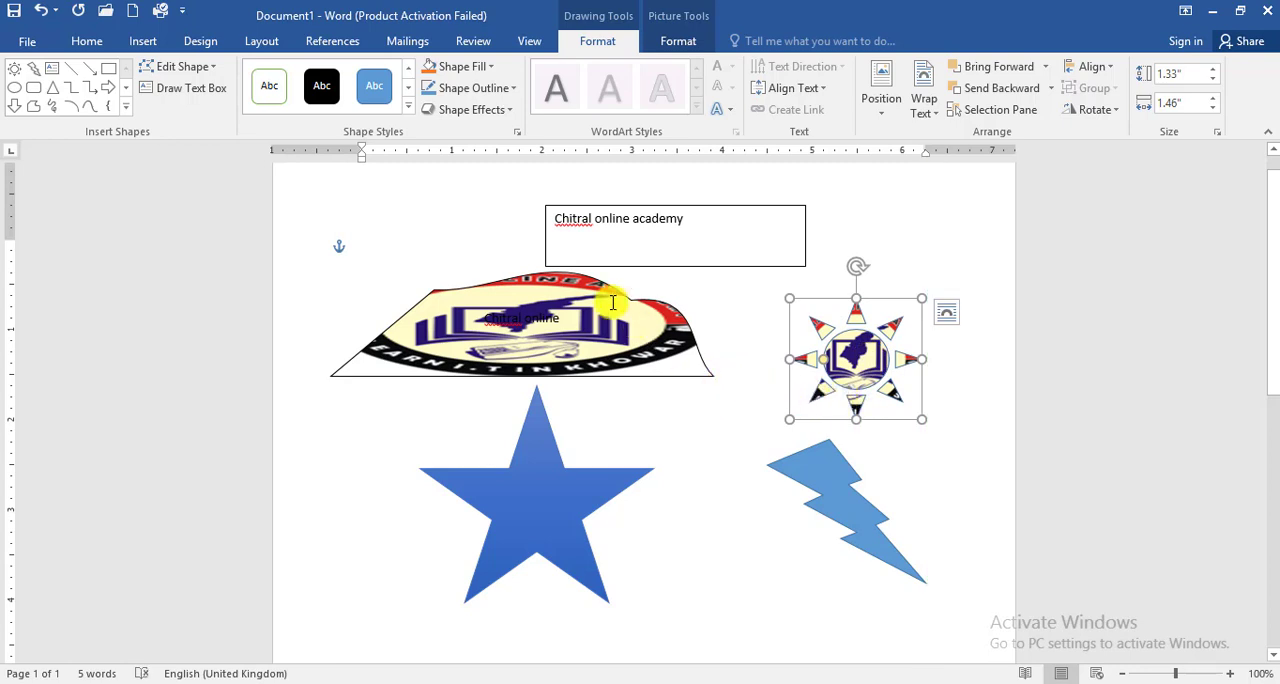
Step: Open the star's detailed fill options and try several pattern fills on it, ending with the blue pattern with small white dots
left_click(535, 470)
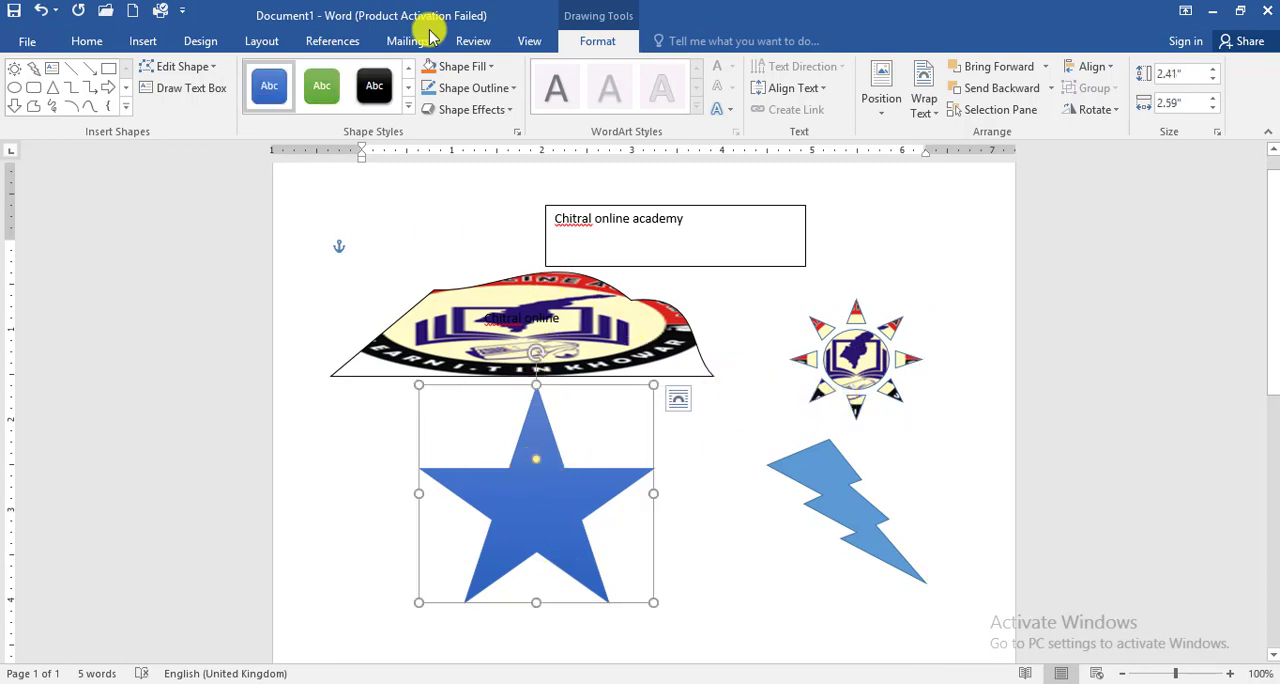
left_click(484, 67)
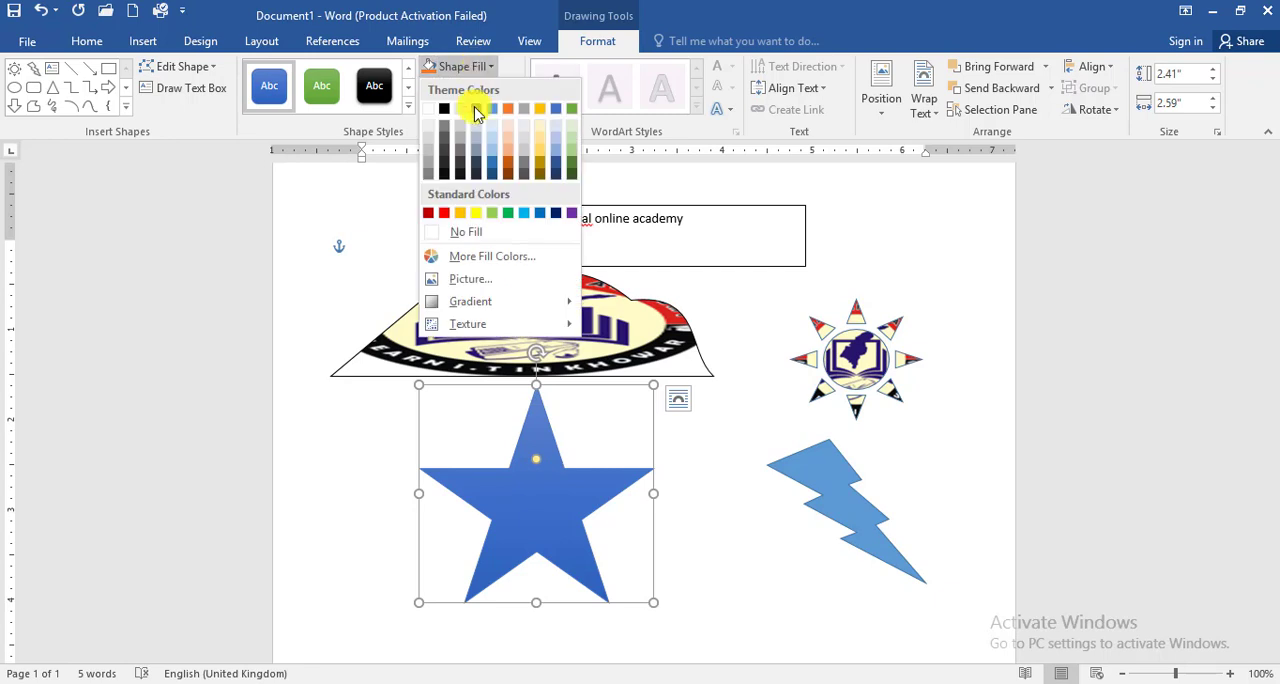
mouse_move(495, 310)
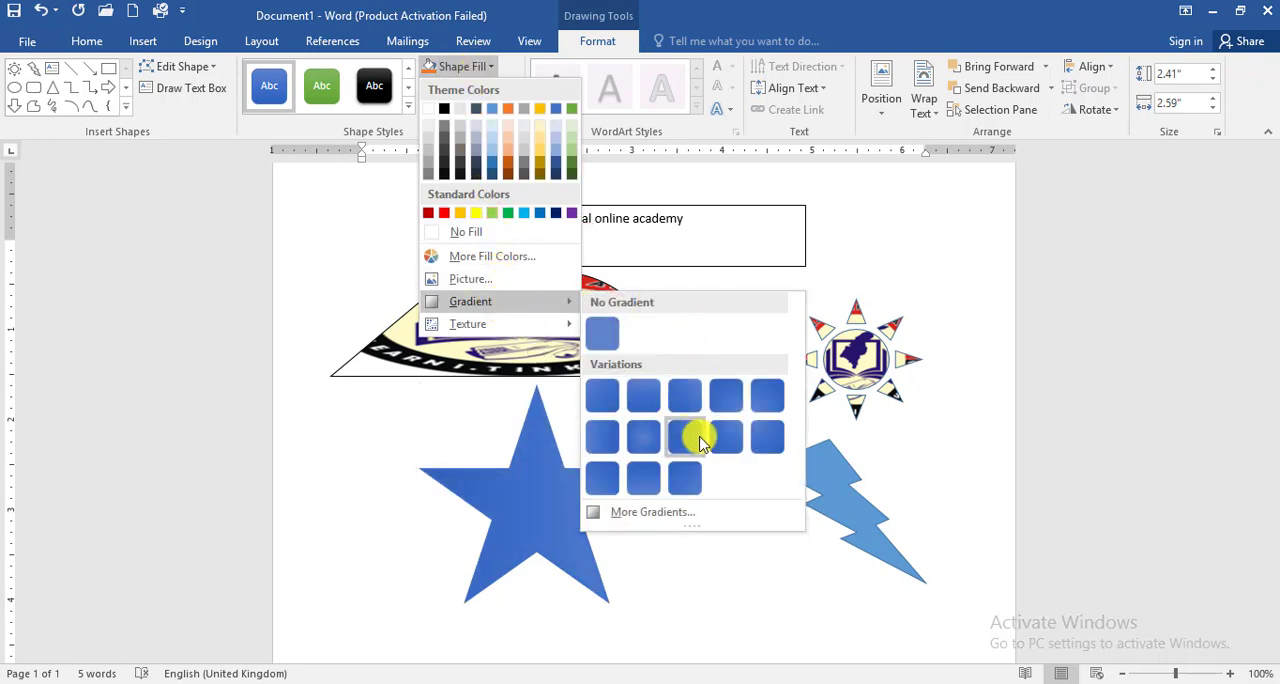
left_click(650, 511)
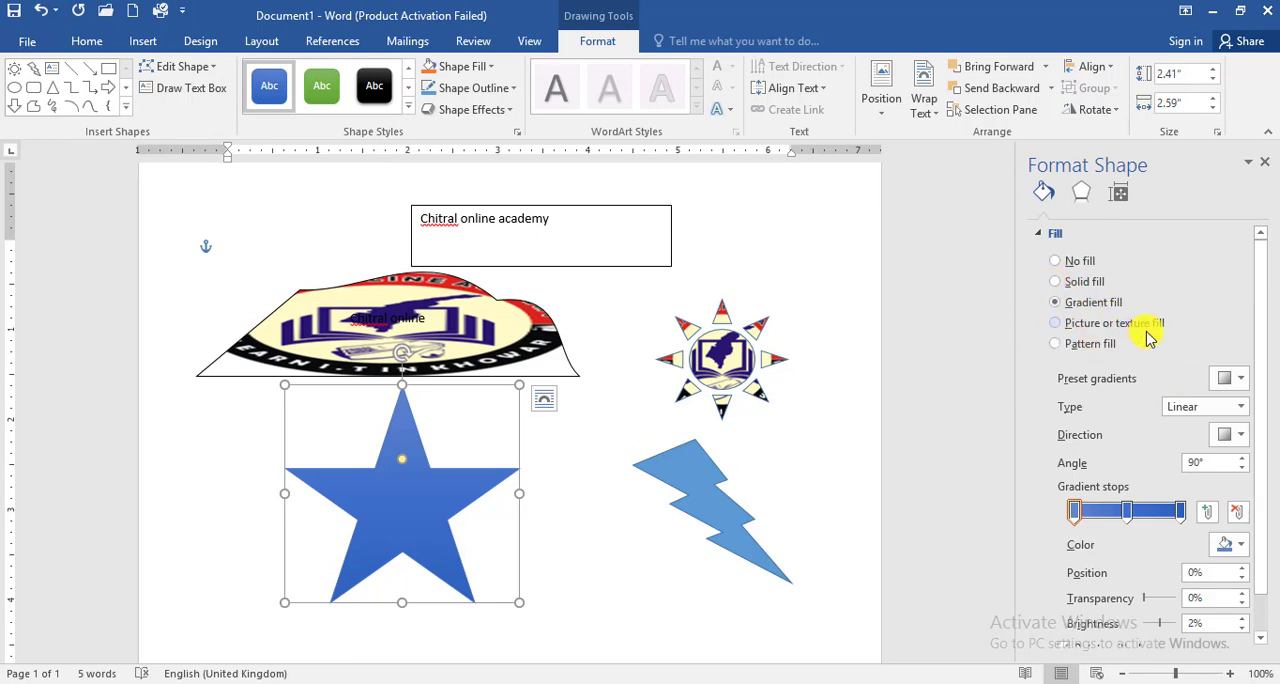
left_click(1057, 344)
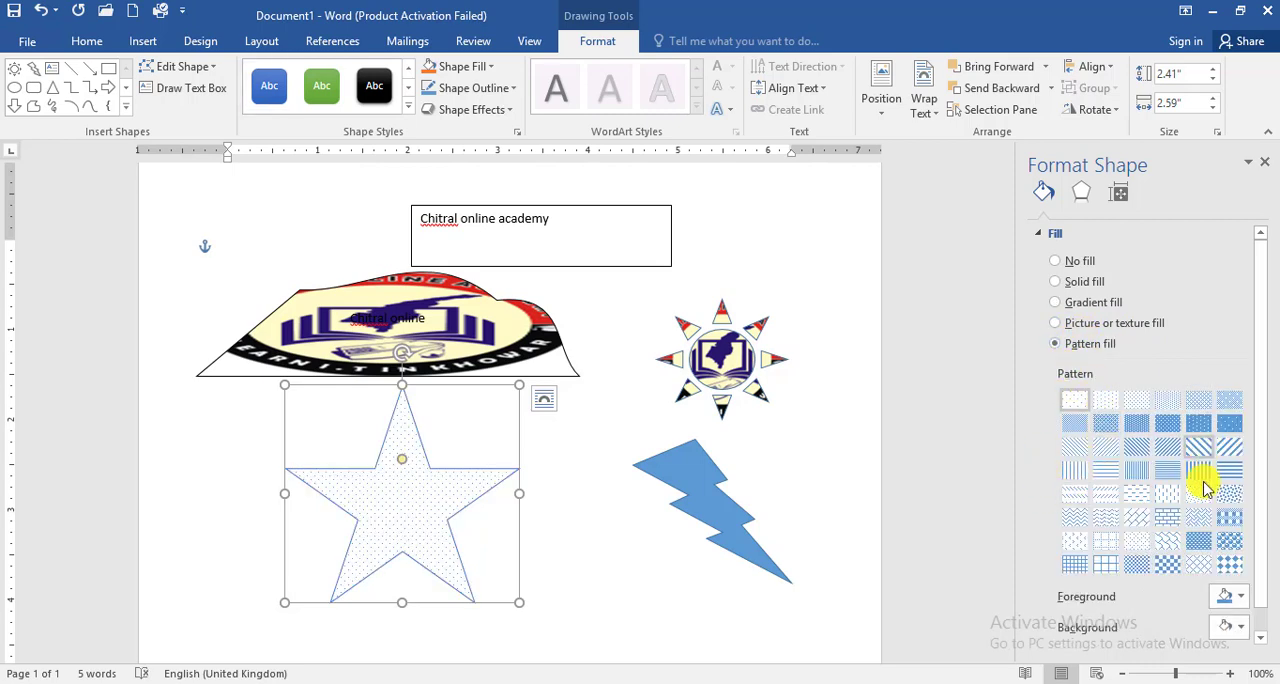
left_click(1110, 500)
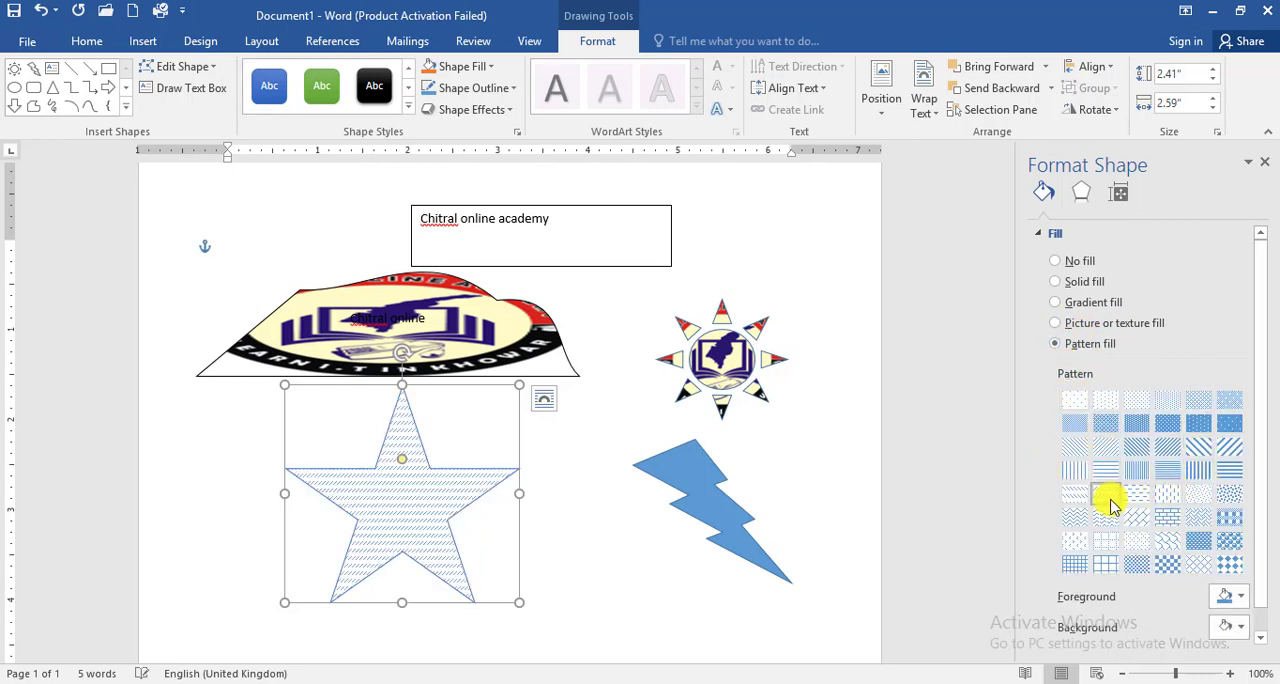
left_click(1198, 543)
left_click(1238, 472)
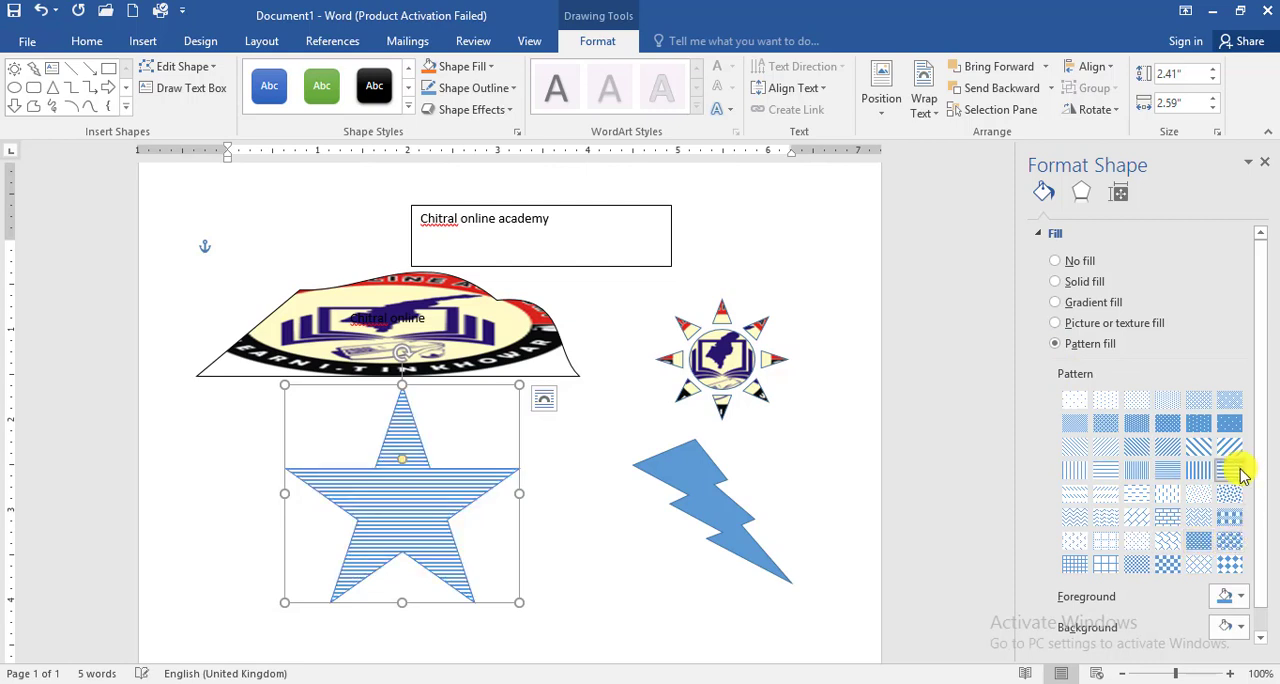
left_click(1228, 425)
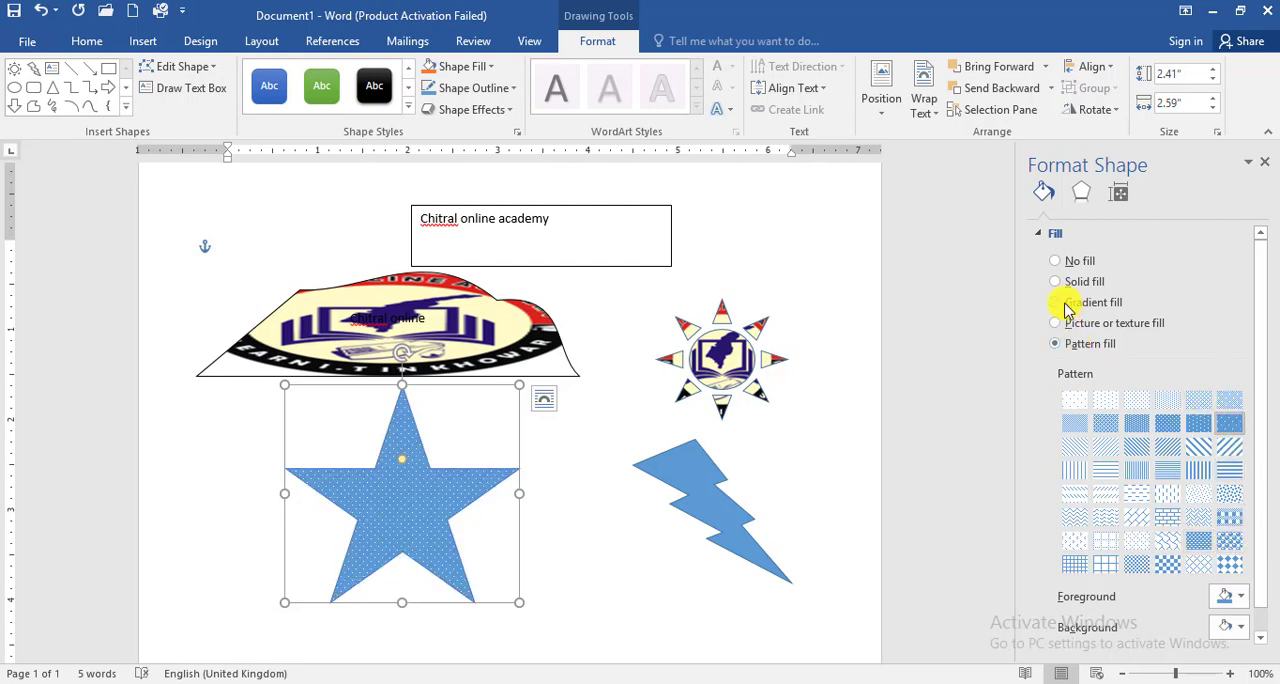
Step: Switch the star to a gradient fill with the medium orange preset from the third row and set the gradient type to Path
left_click(1068, 305)
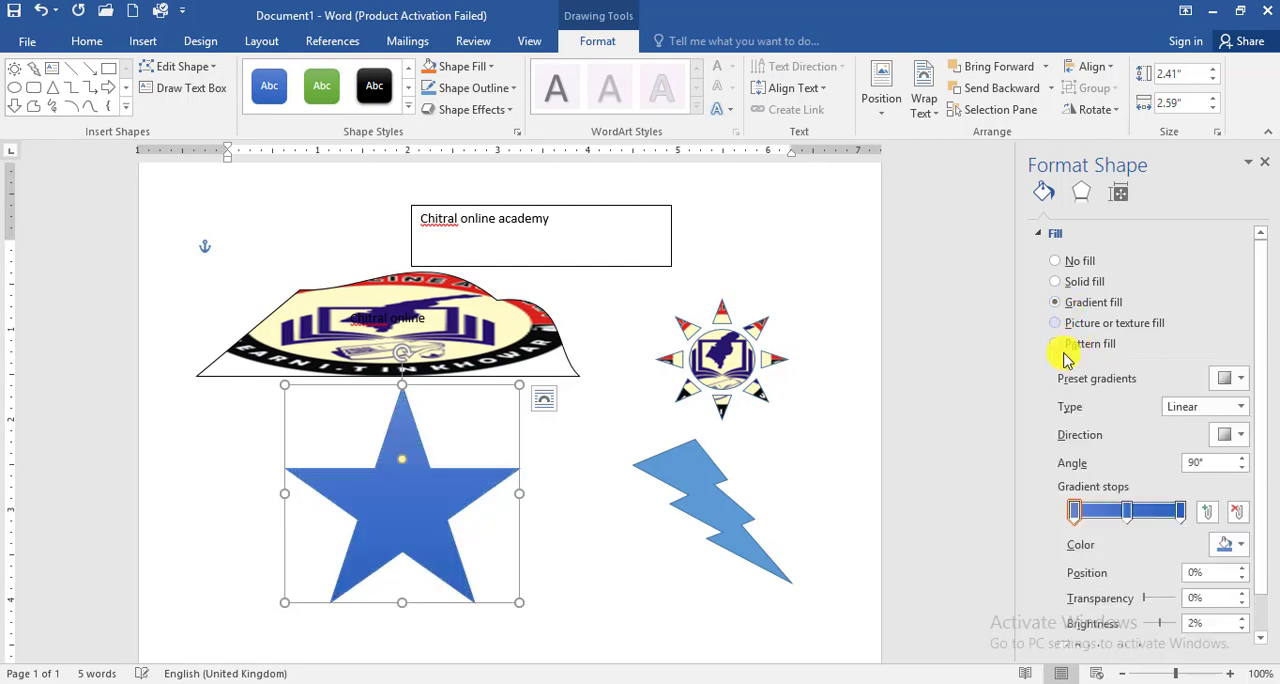
left_click(1232, 382)
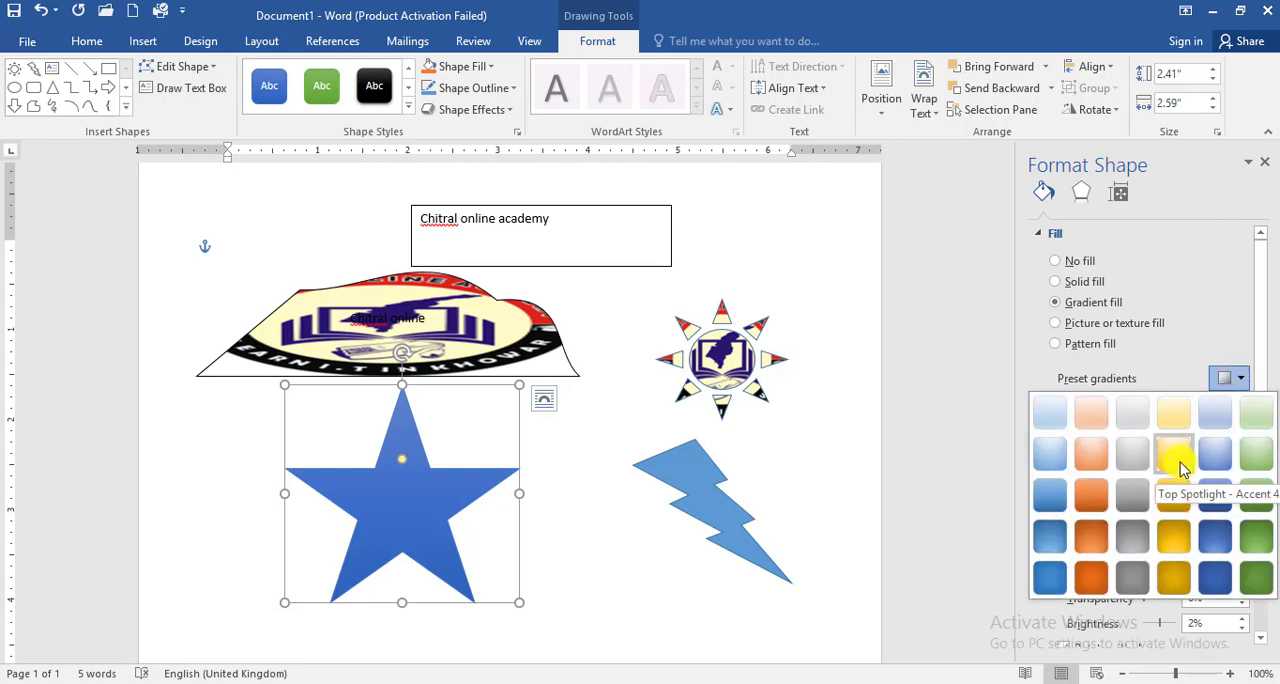
left_click(1092, 494)
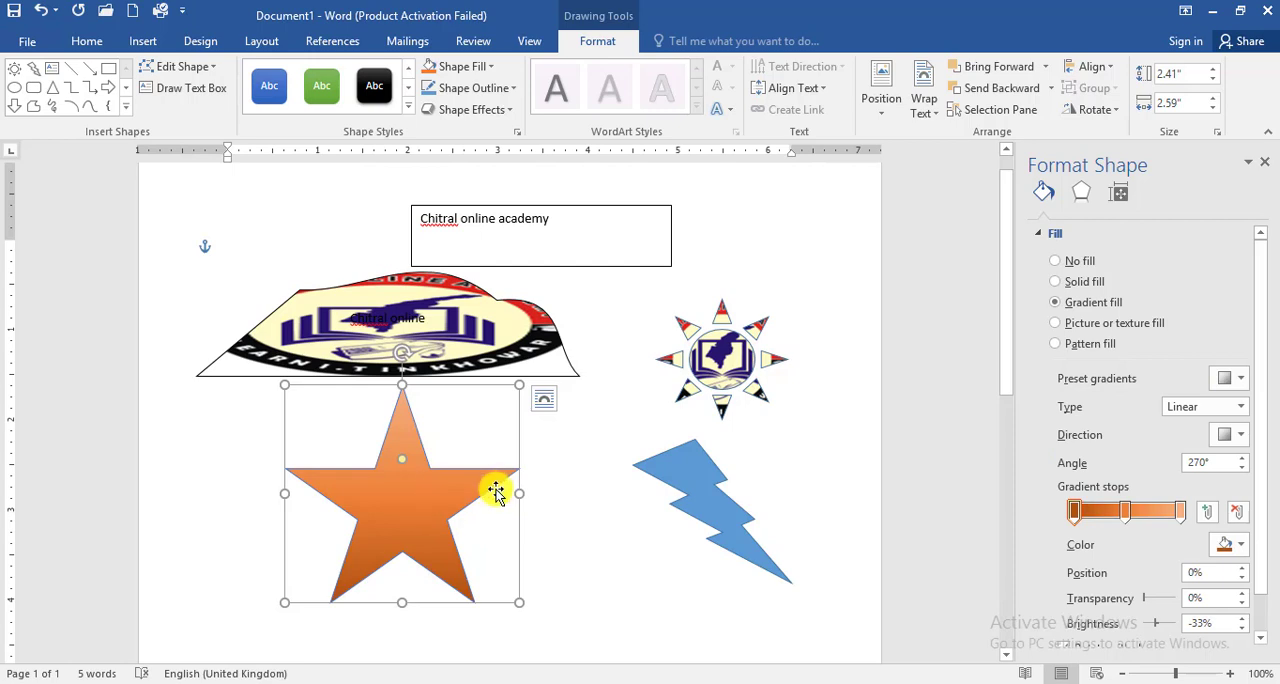
left_click(1220, 410)
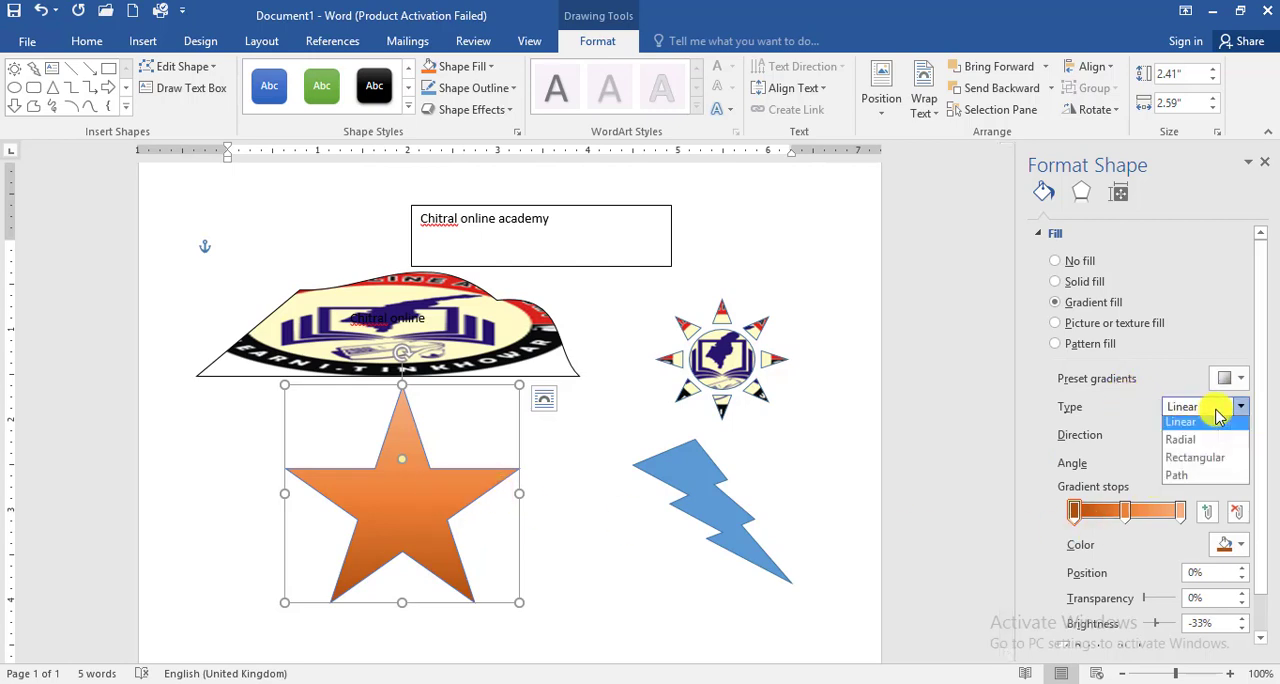
left_click(1195, 485)
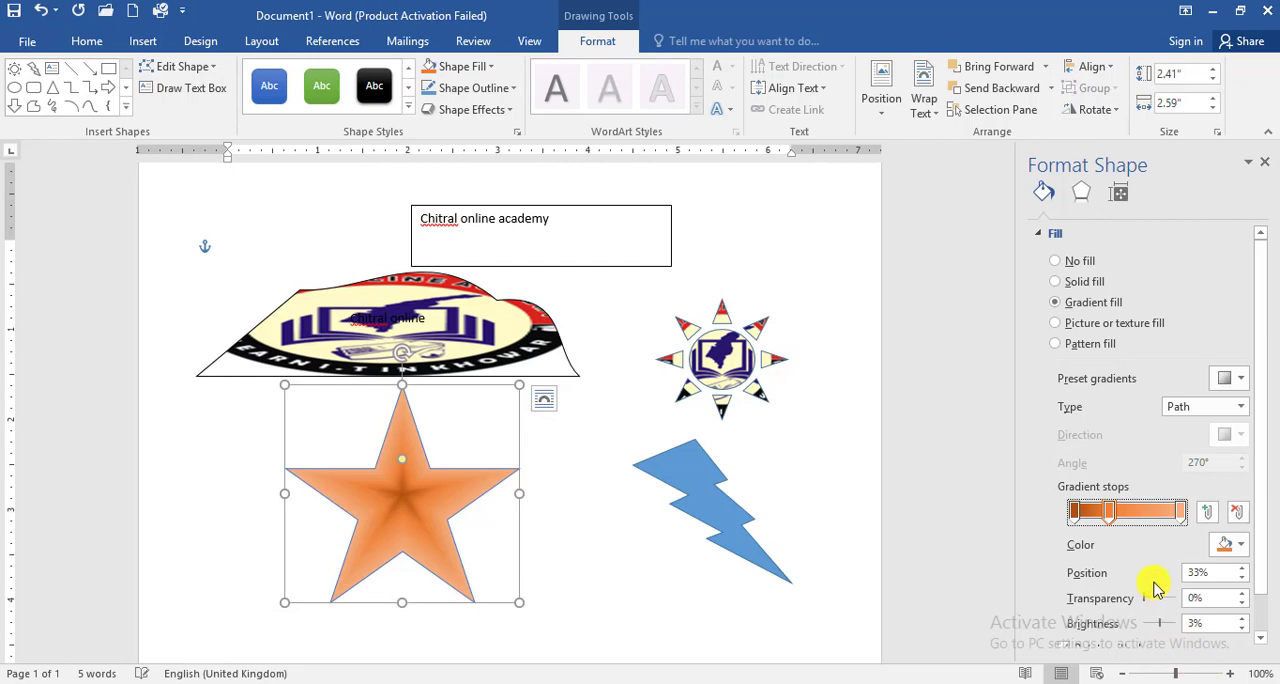
Step: Color the star's middle gradient stop red and its end stop yellow, and close the shape formatting options
left_click(1242, 546)
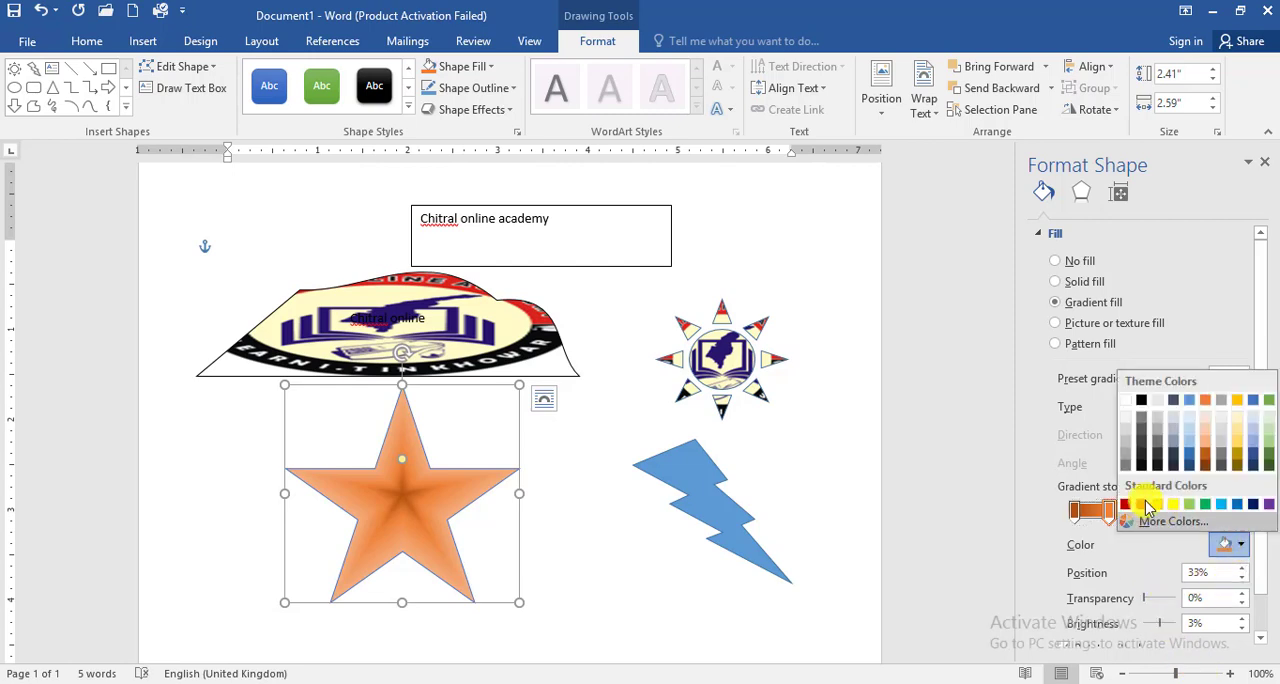
left_click(1143, 490)
left_click(1179, 512)
left_click(1240, 547)
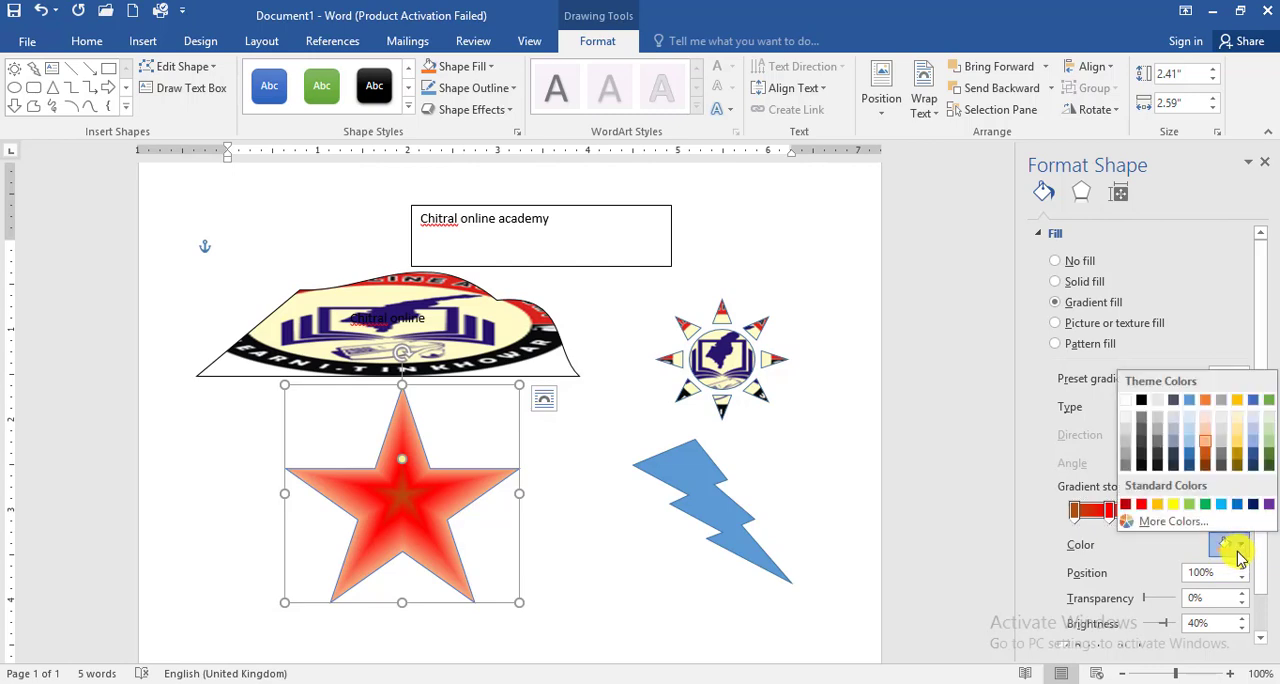
left_click(1176, 503)
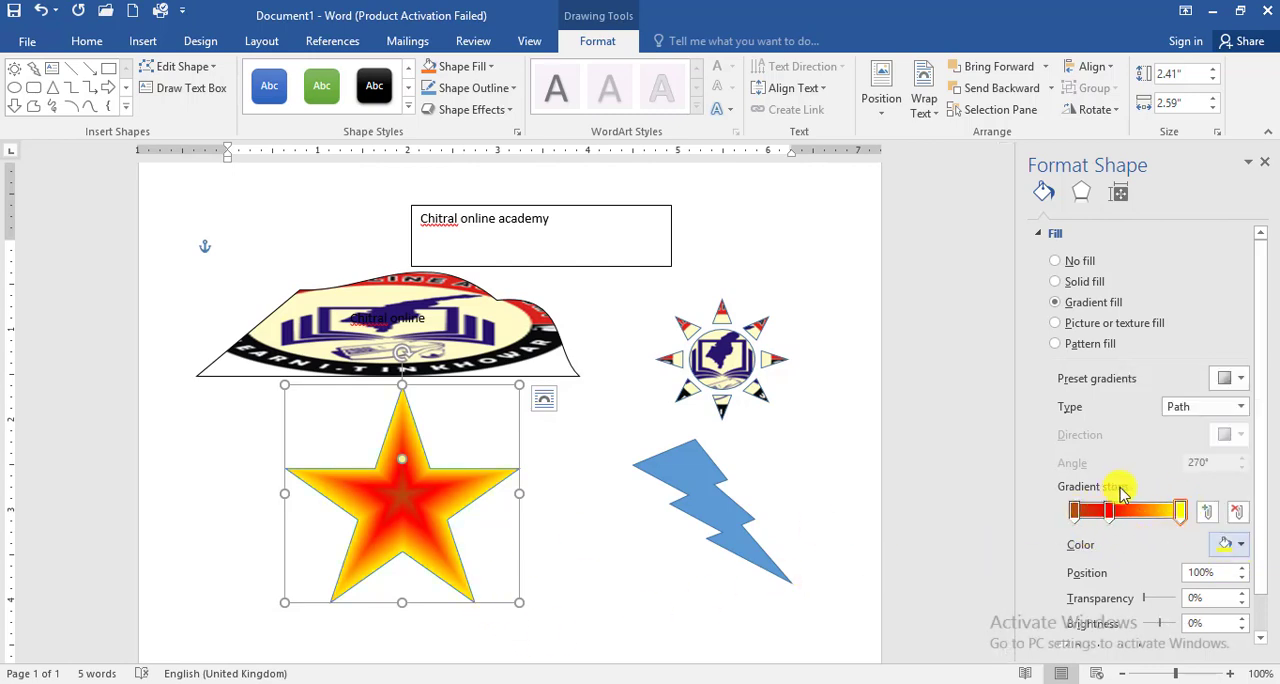
left_click(1268, 164)
Step: Fill the star with the dark brown wood texture and give it a standard yellow outline
left_click(478, 68)
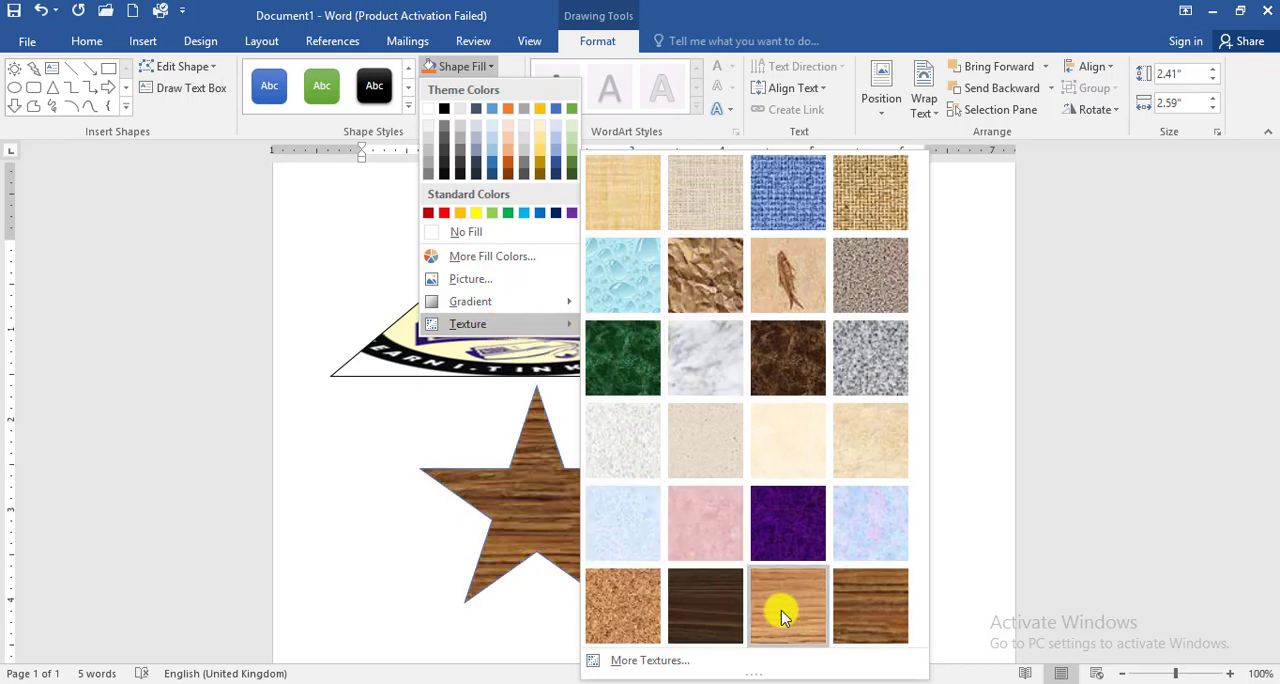
left_click(719, 607)
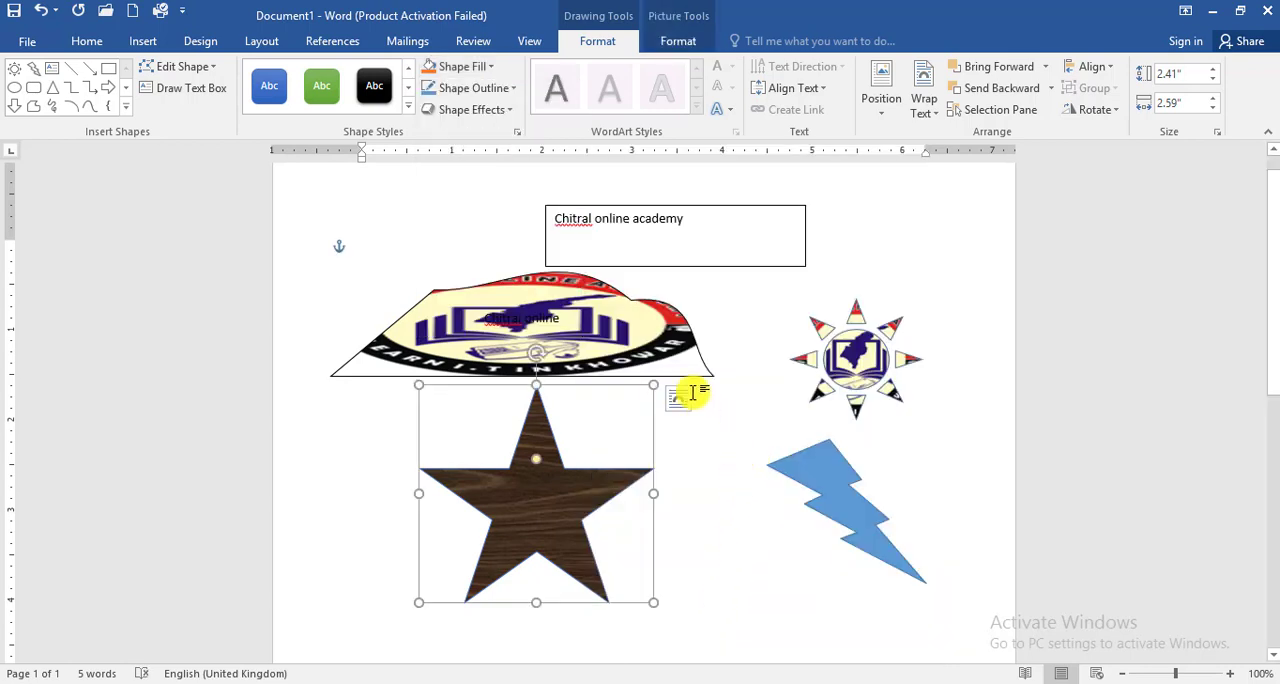
left_click(503, 88)
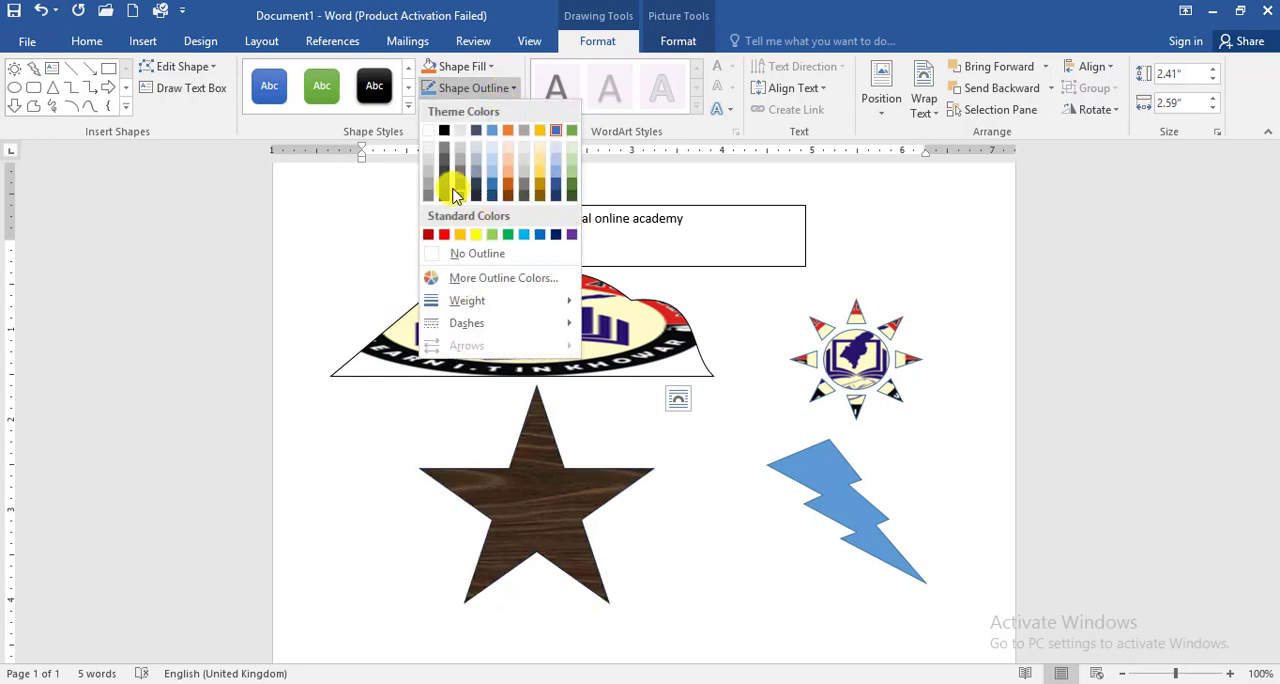
left_click(472, 236)
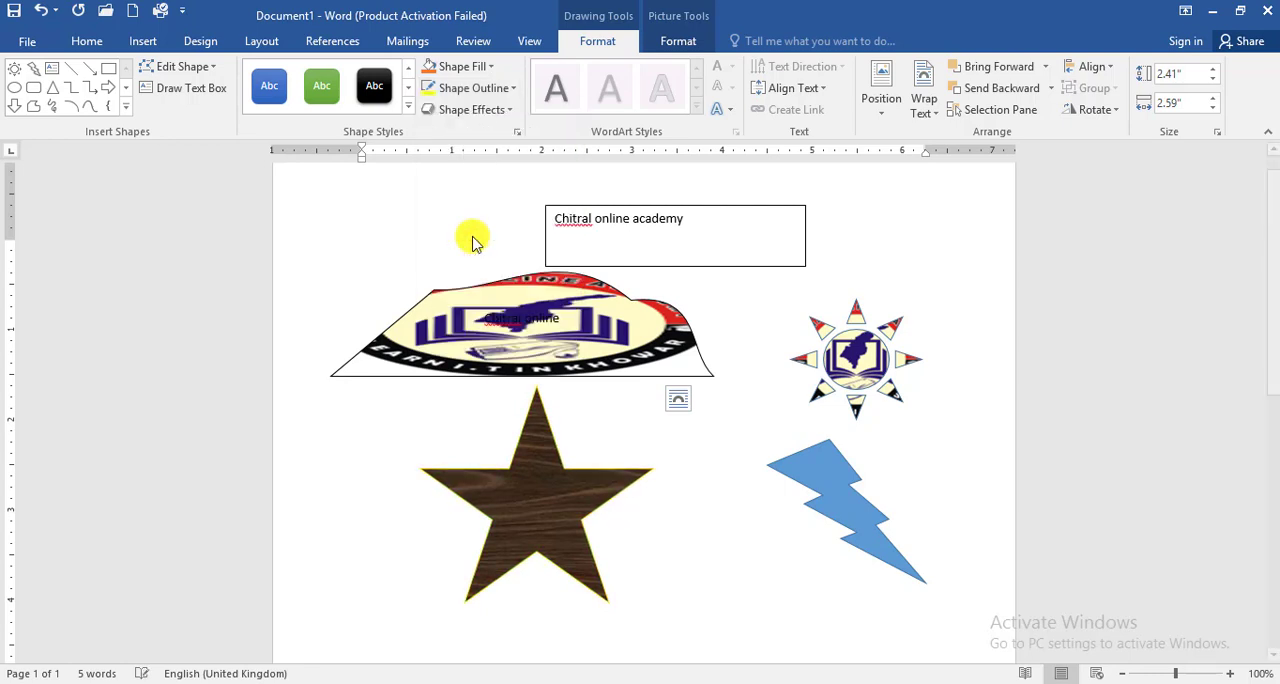
Step: Set the star's outline weight to 4½ pt and its line style to dash-dot
left_click(470, 108)
left_click(474, 88)
mouse_move(485, 306)
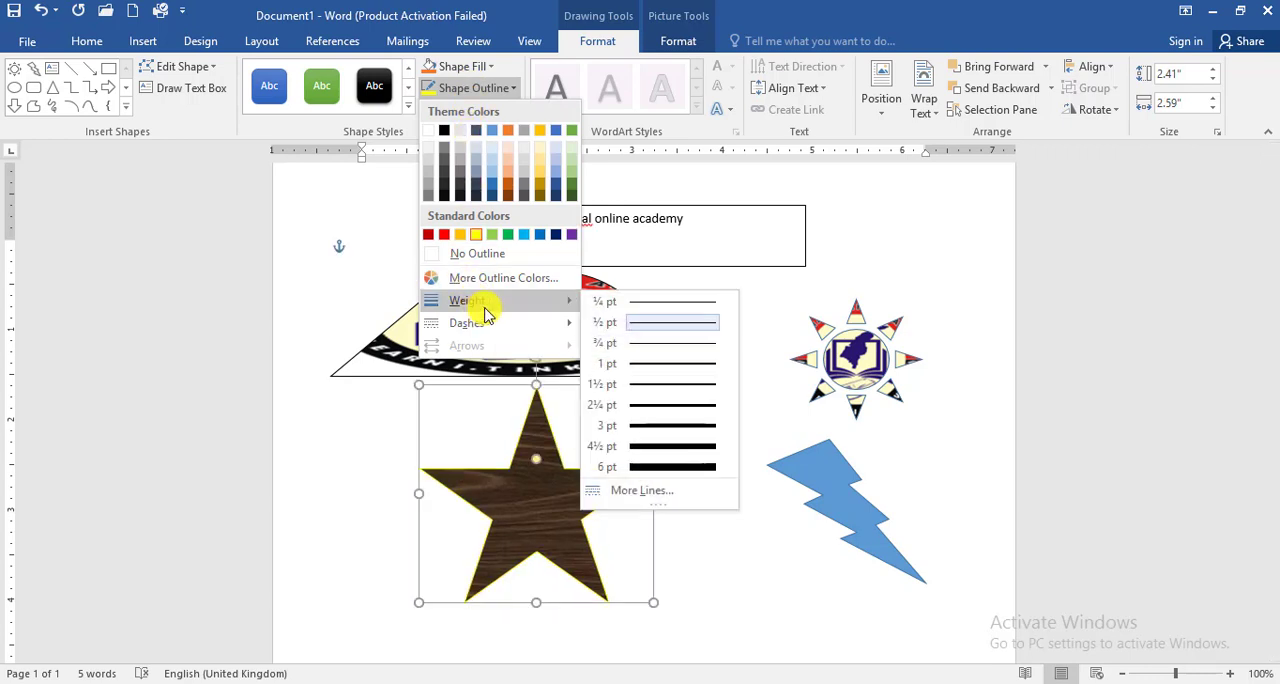
left_click(668, 450)
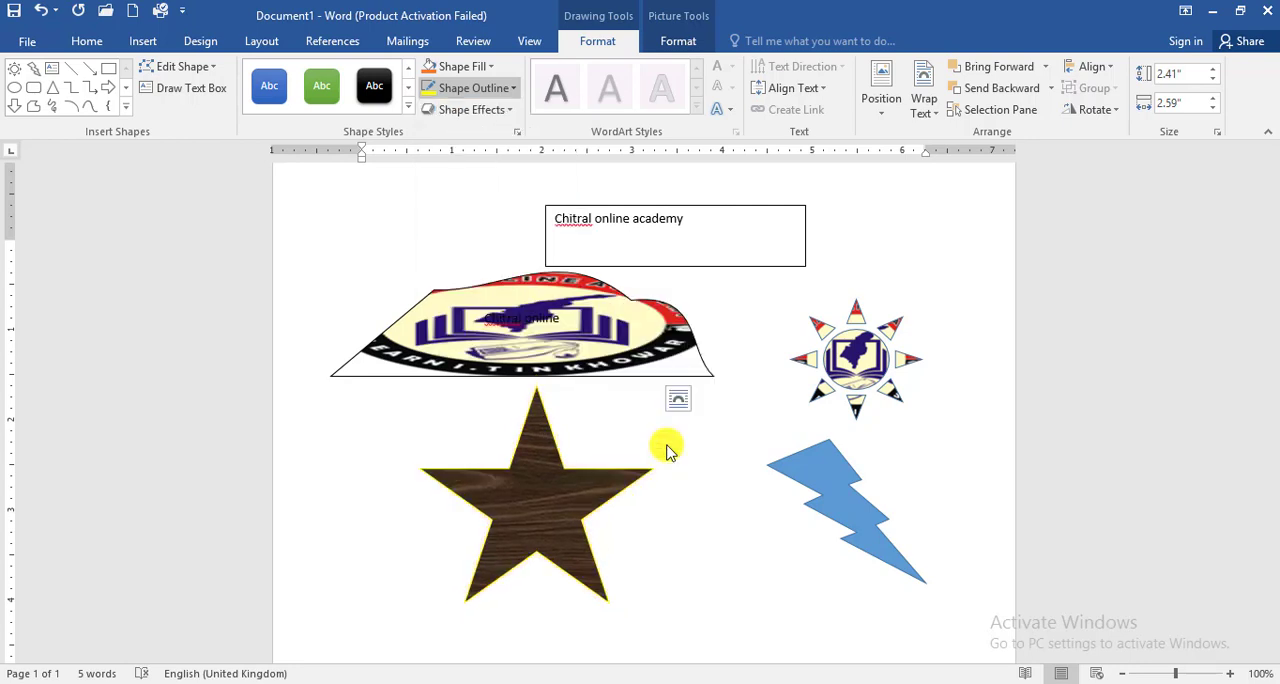
left_click(475, 88)
mouse_move(520, 323)
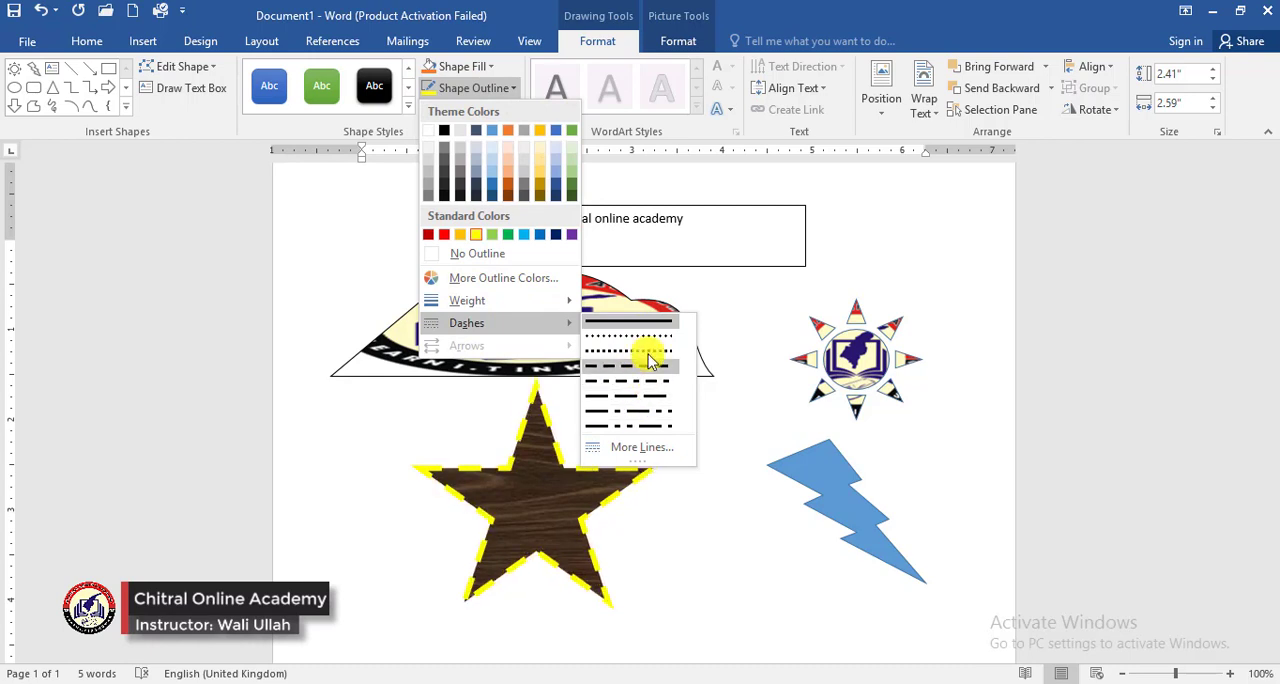
left_click(640, 390)
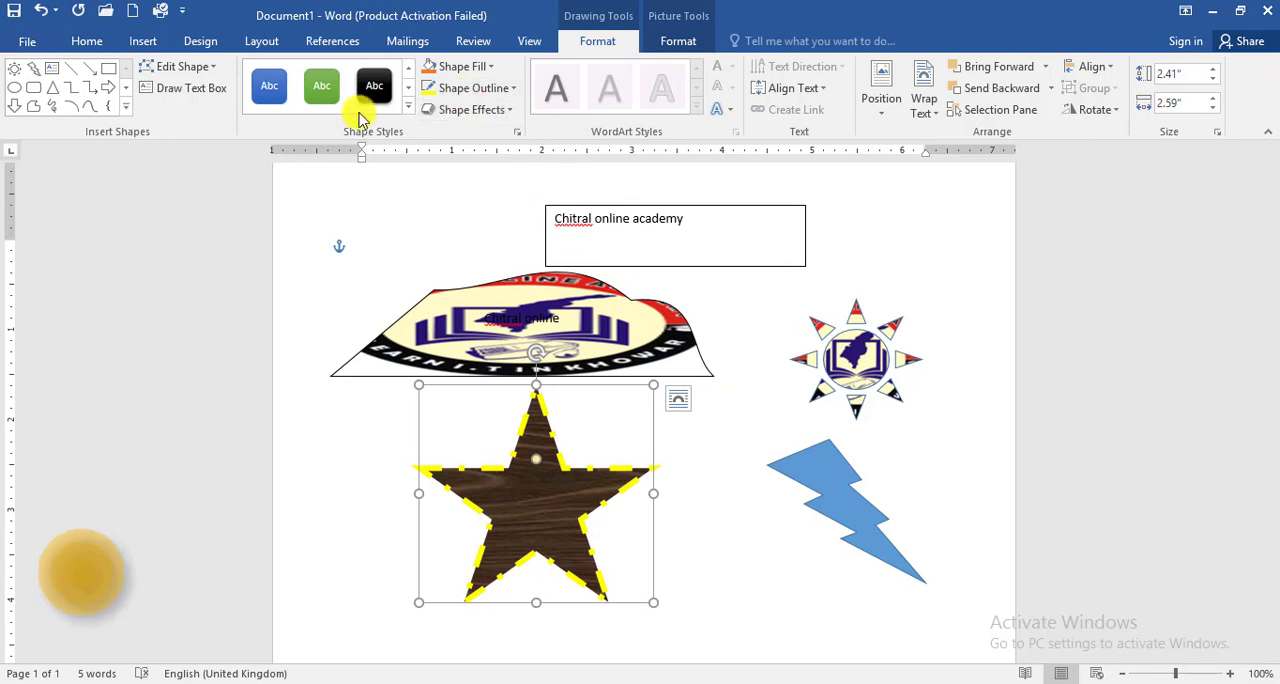
Step: Browse the star's shape effects and apply the light blue glow variation from the third row
left_click(478, 110)
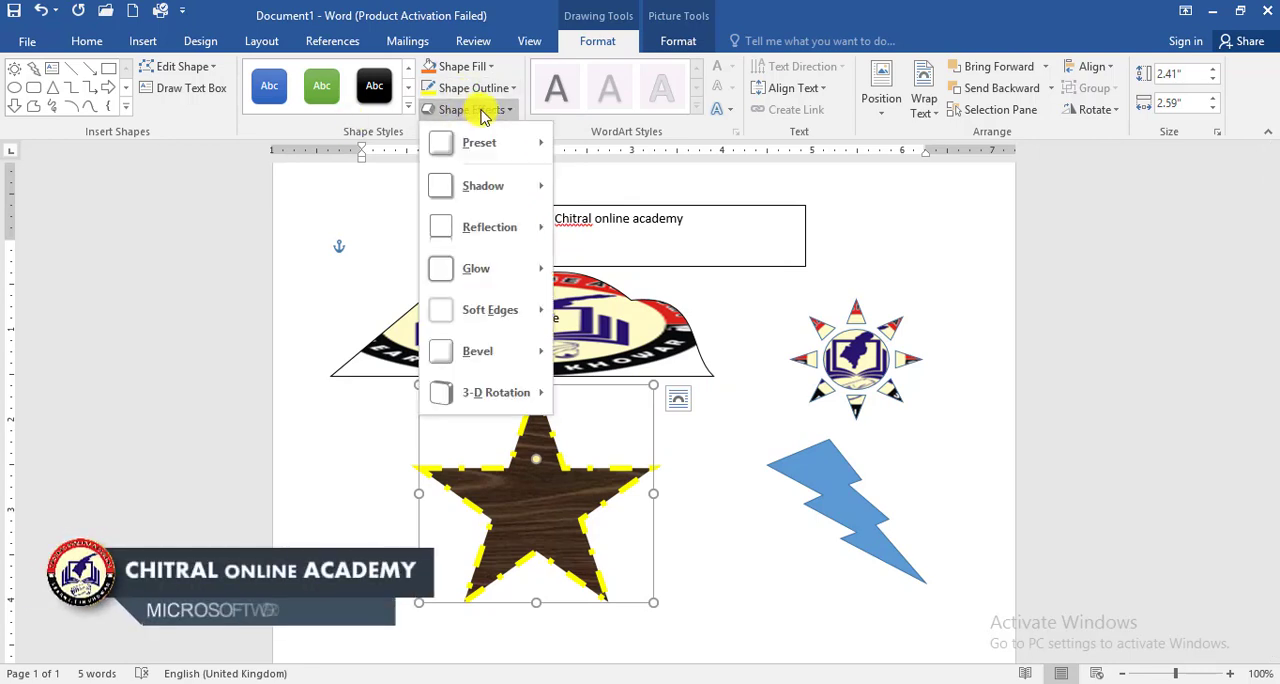
mouse_move(490, 150)
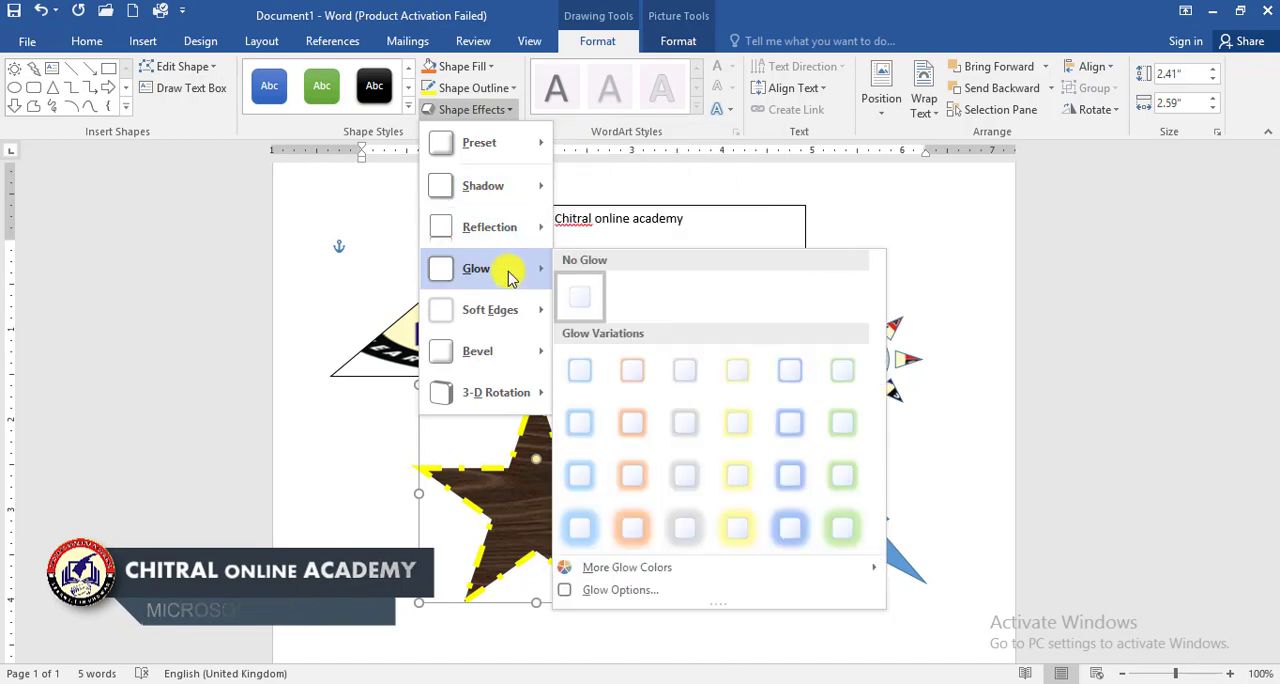
mouse_move(506, 370)
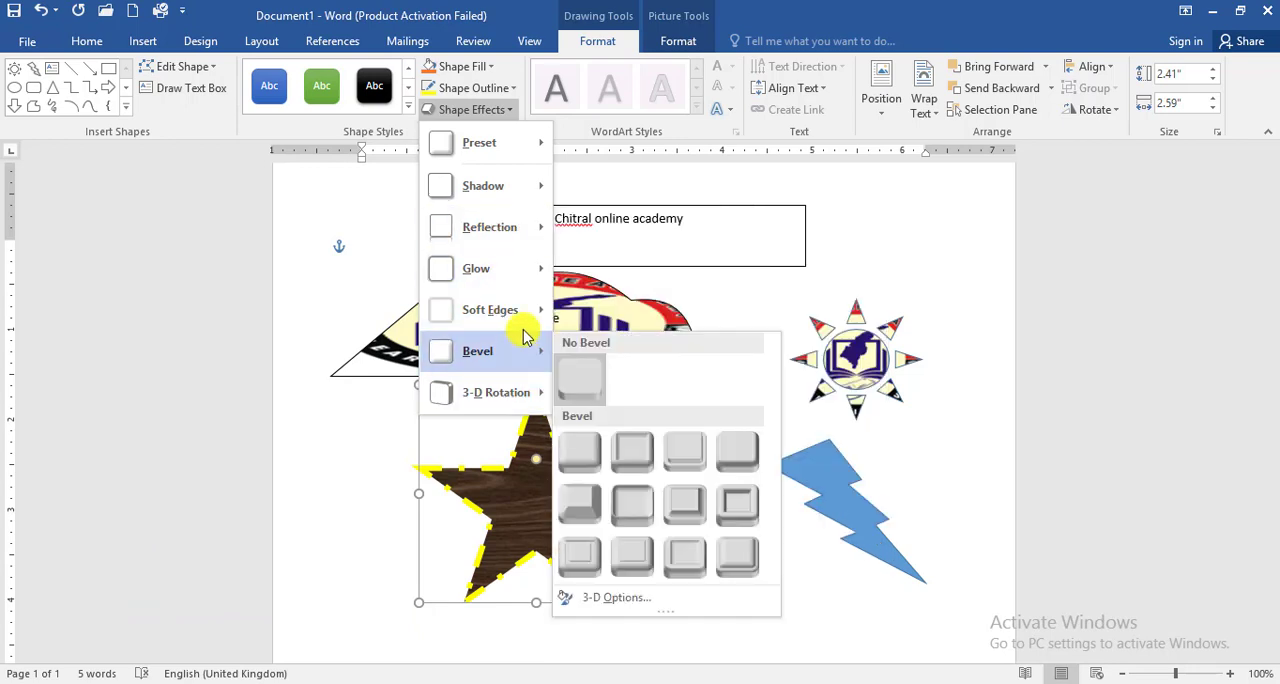
mouse_move(515, 285)
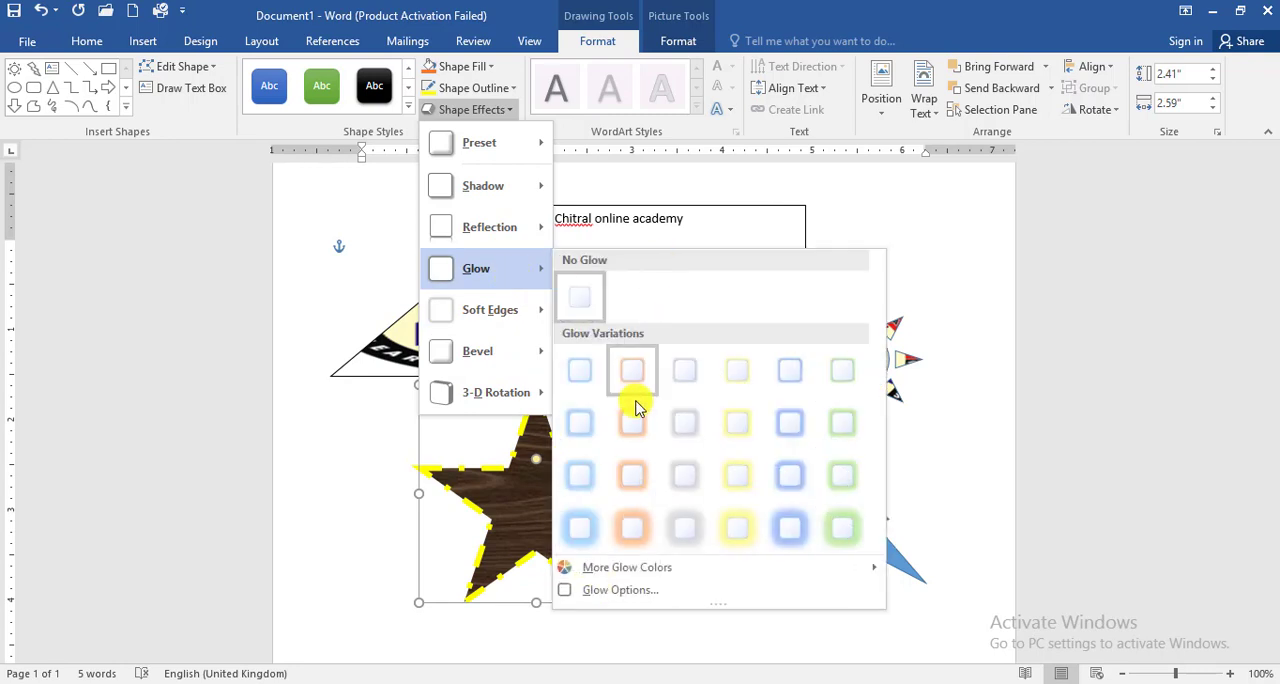
left_click(581, 474)
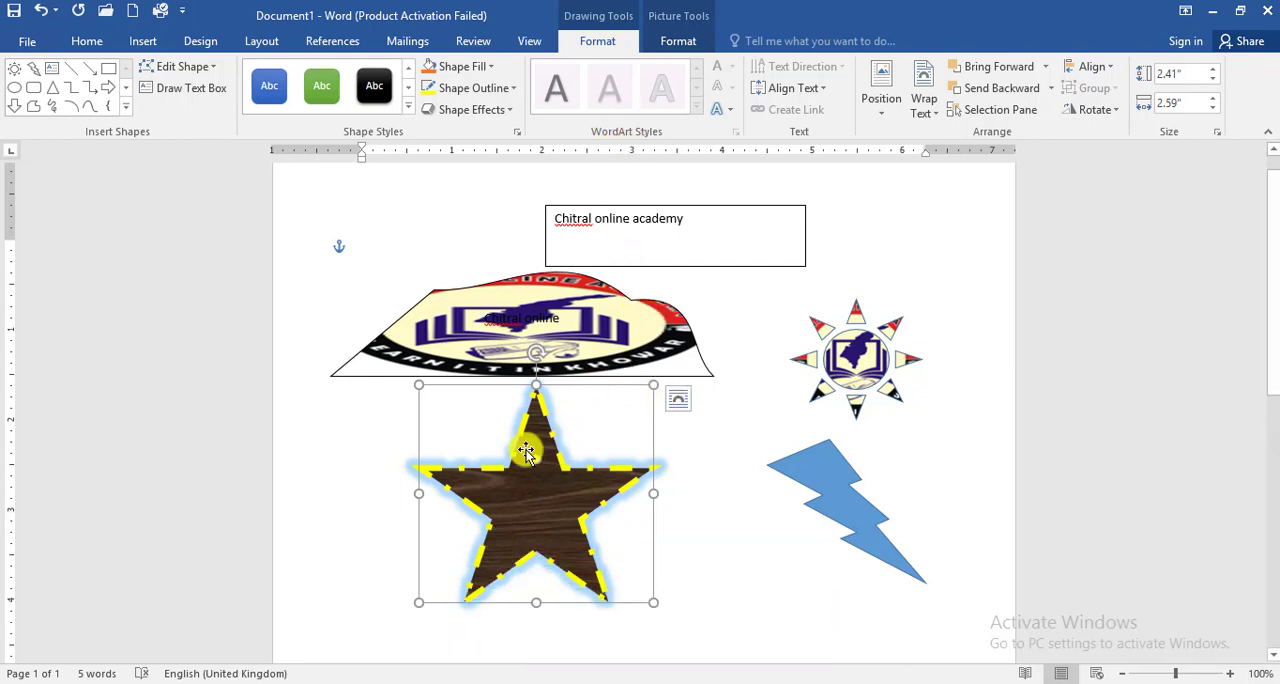
Step: Apply the blue shadowed WordArt style from the third row to the text "Chitral online academy" in the text box
left_click(684, 213)
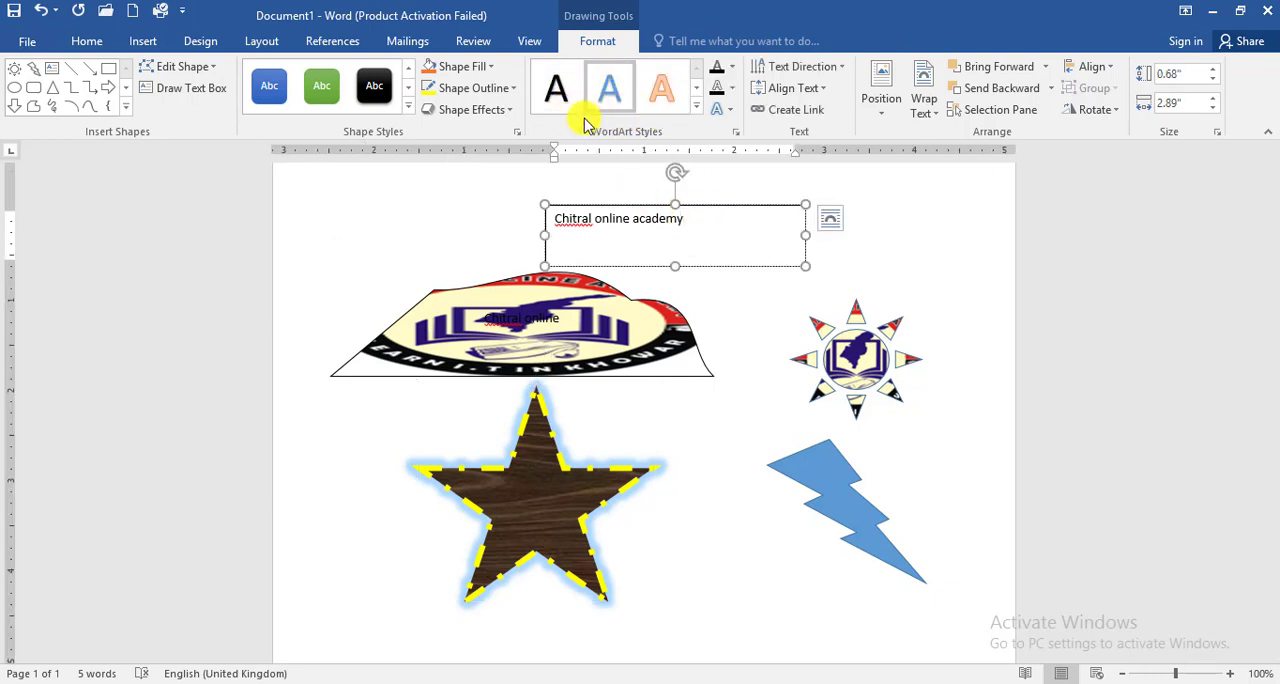
left_click(836, 476)
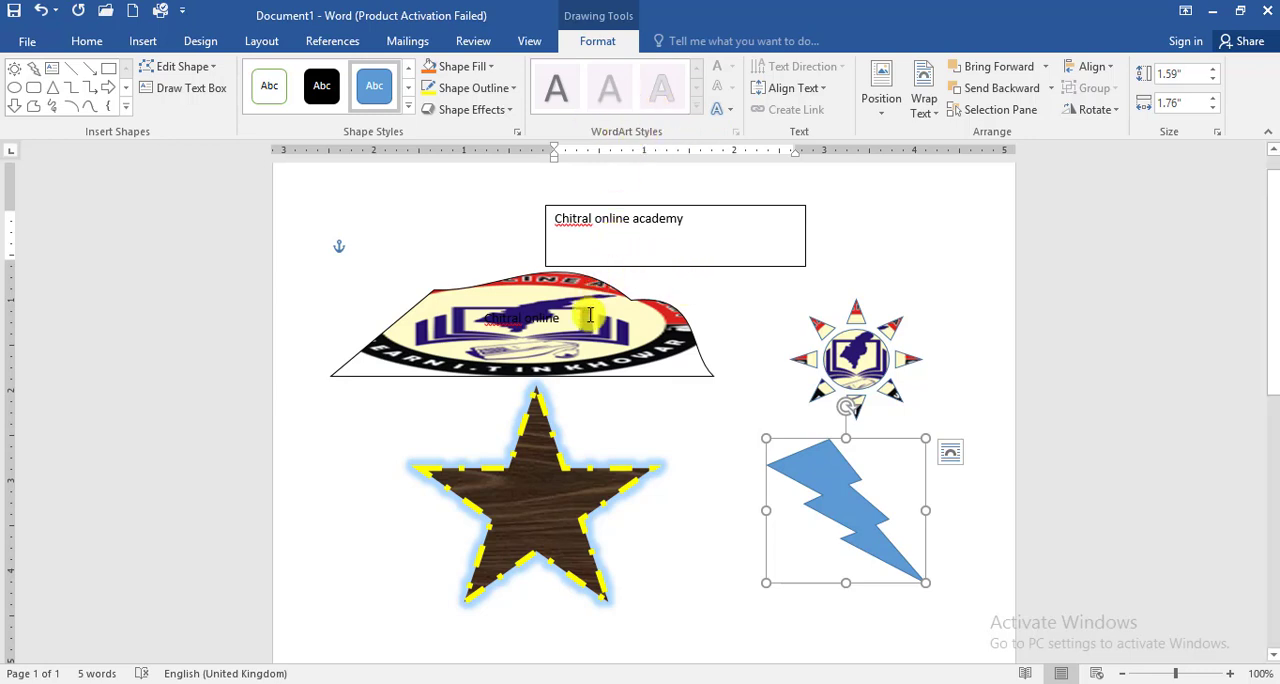
left_click(731, 263)
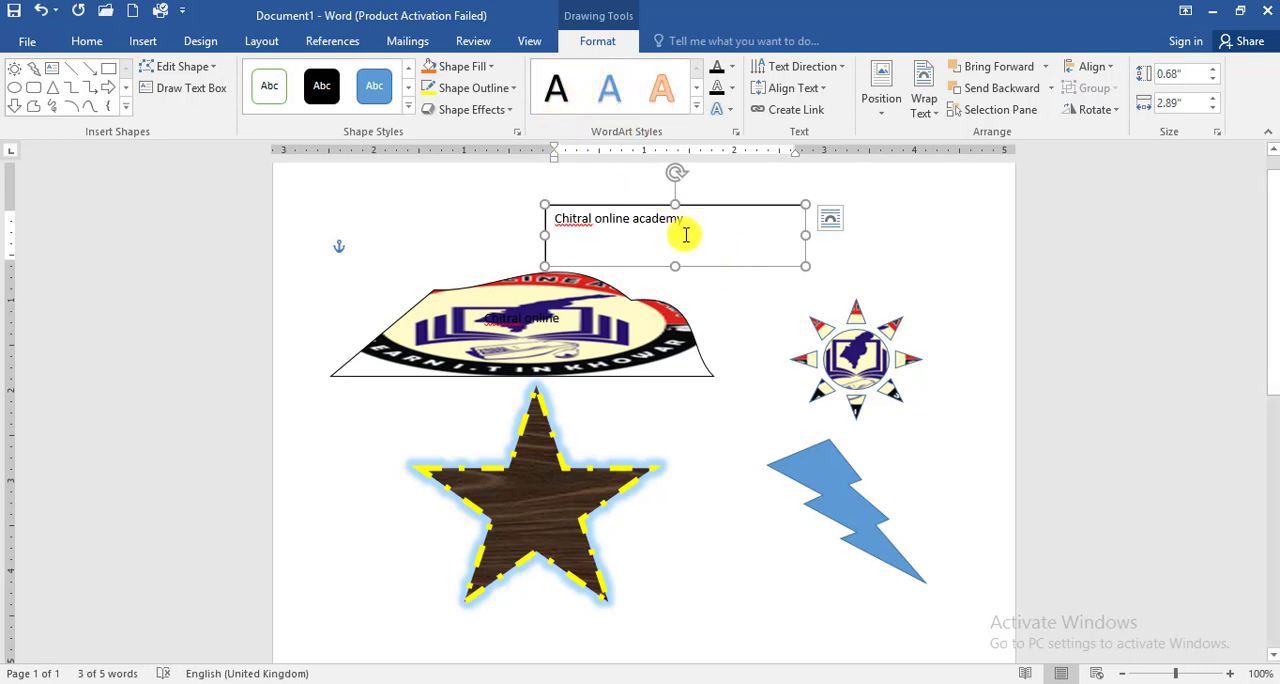
left_click_drag(698, 220, 566, 205)
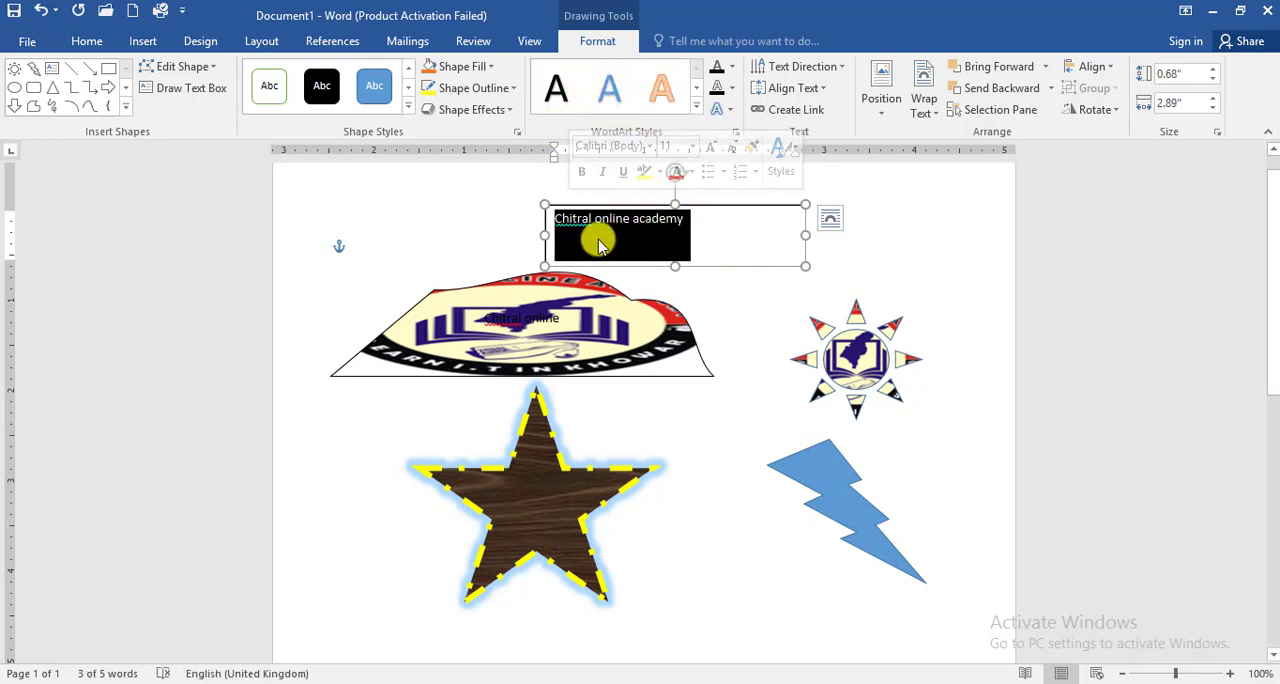
left_click(697, 109)
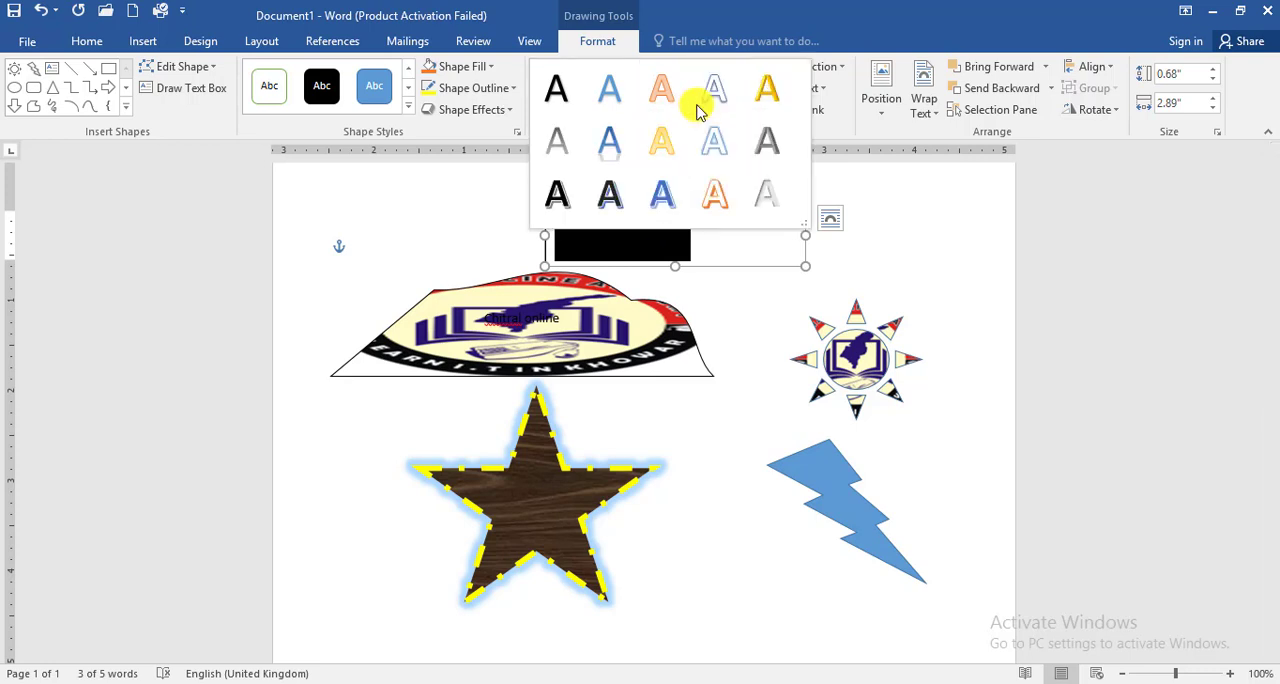
left_click(672, 204)
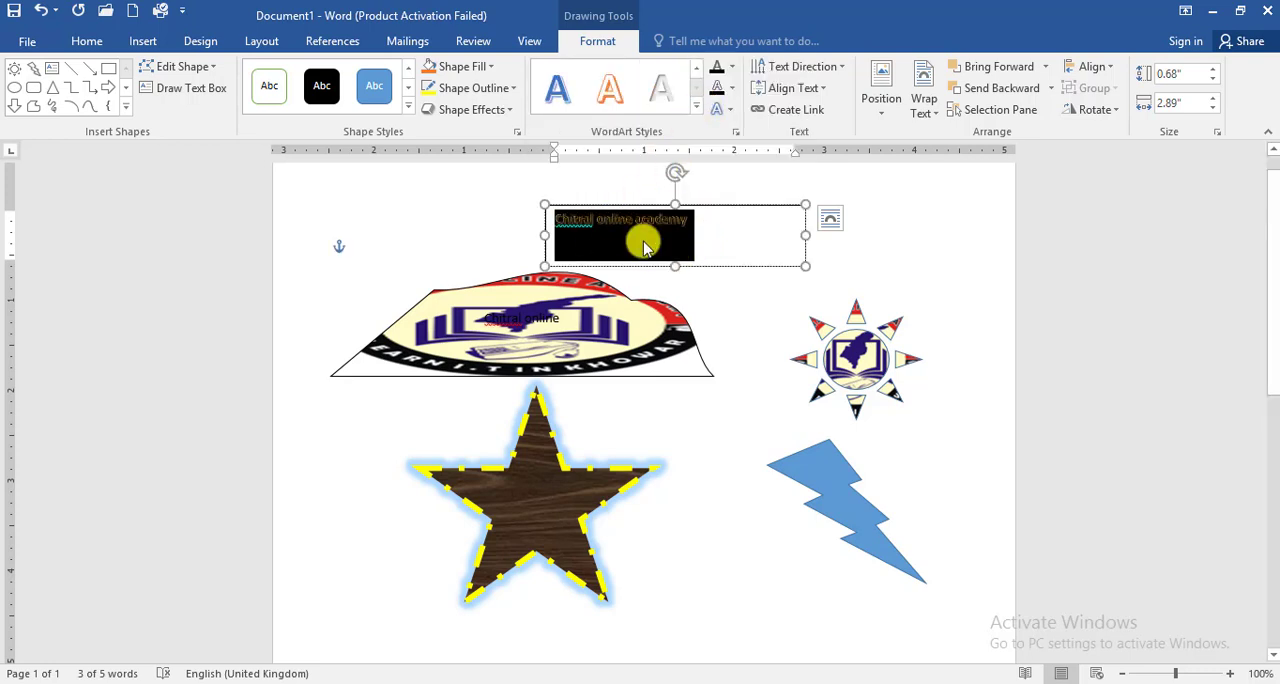
Step: Browse the text fill, outline and effect options for "Chitral online academy" and apply the blue glow variation from the first row
left_click(666, 240)
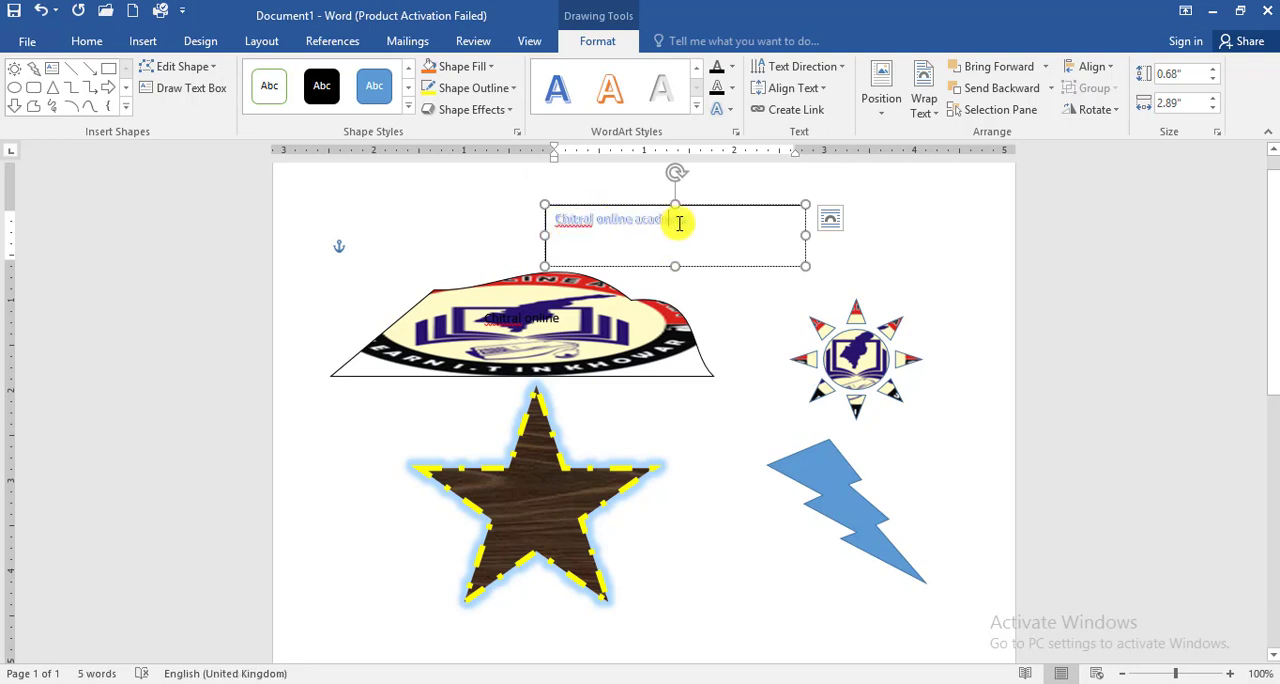
left_click_drag(703, 211, 555, 212)
left_click(731, 71)
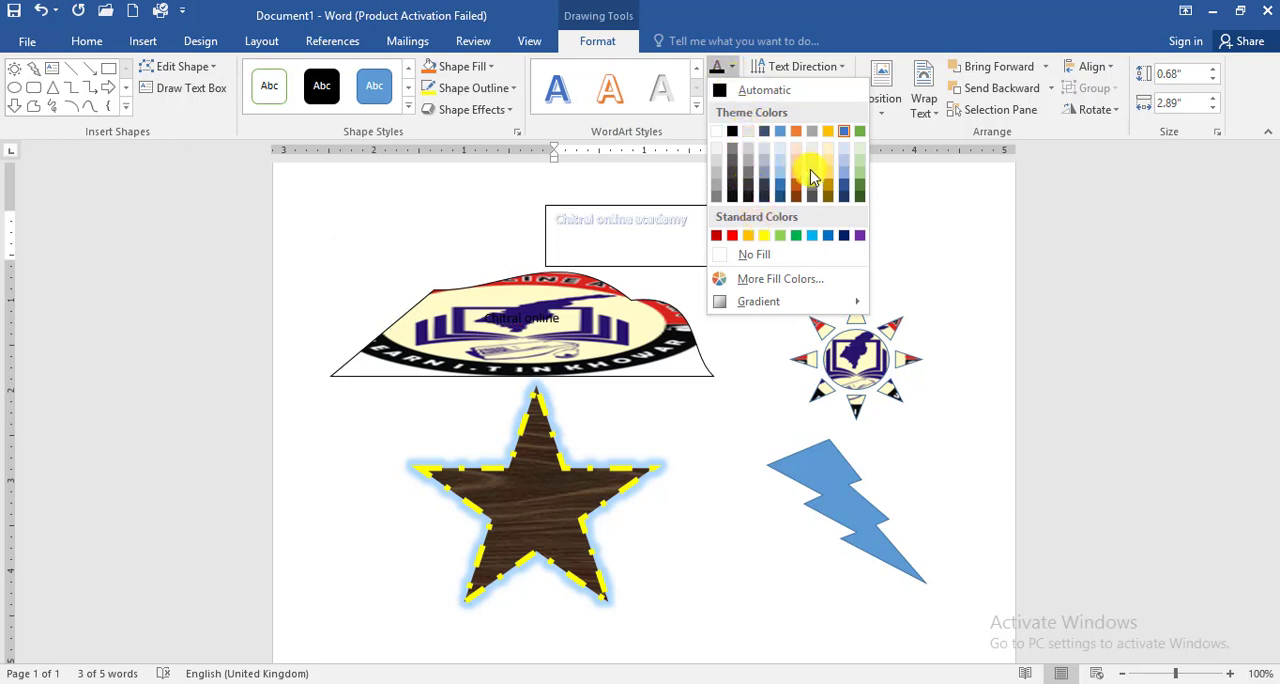
left_click(850, 20)
left_click(732, 92)
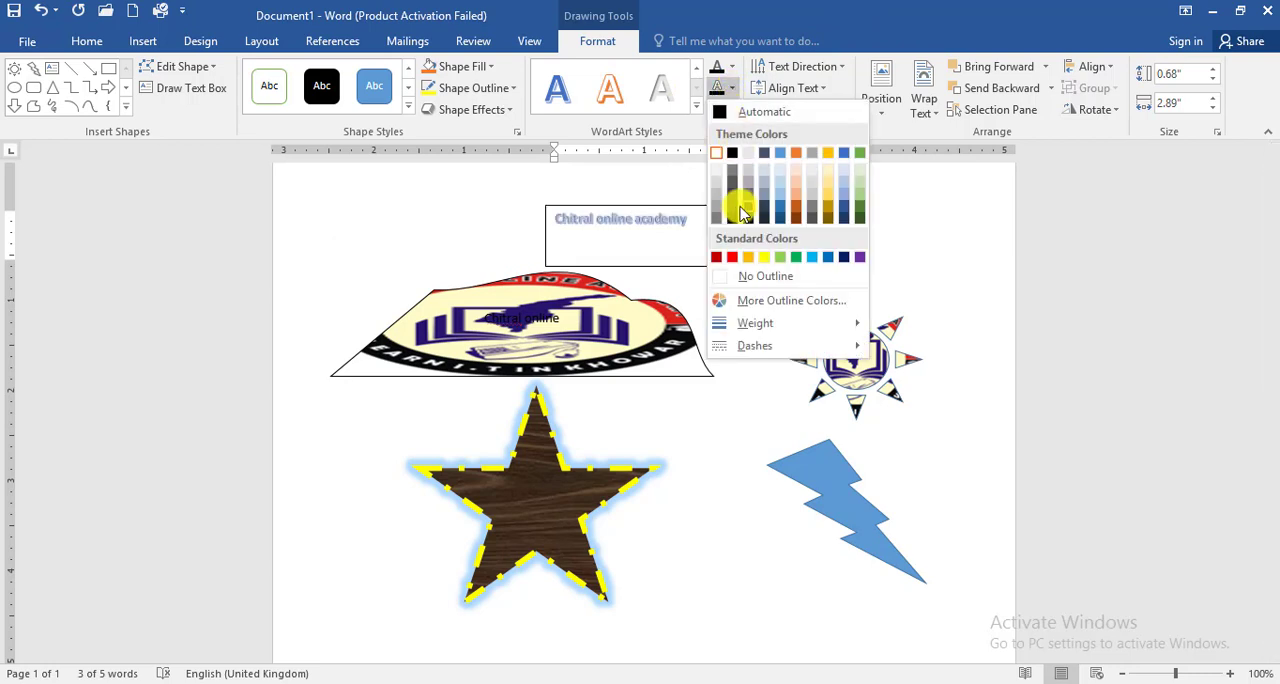
left_click(783, 8)
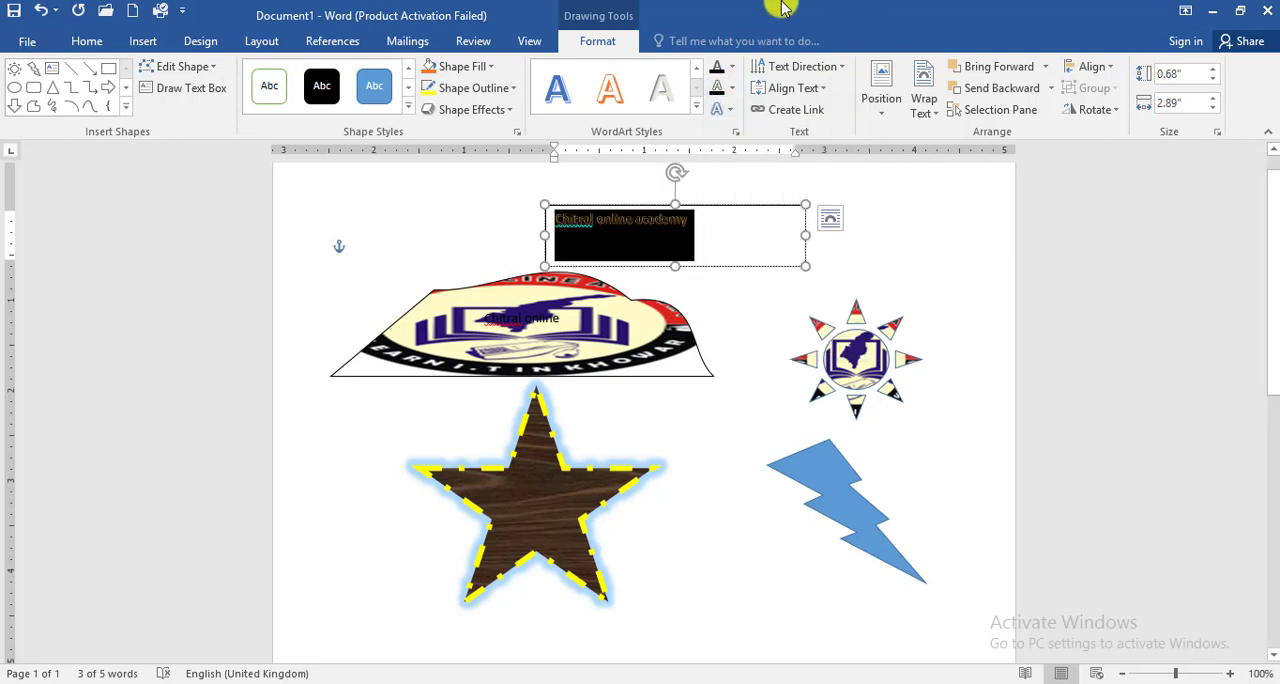
left_click(731, 112)
mouse_move(768, 180)
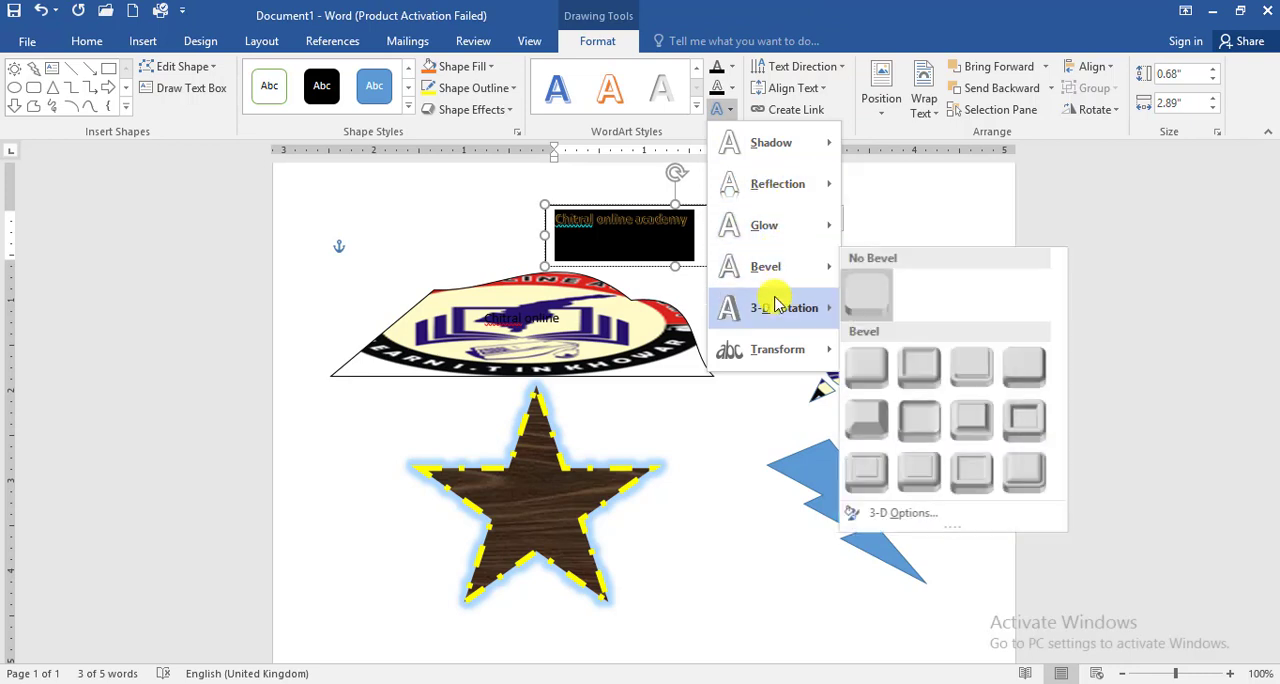
mouse_move(782, 305)
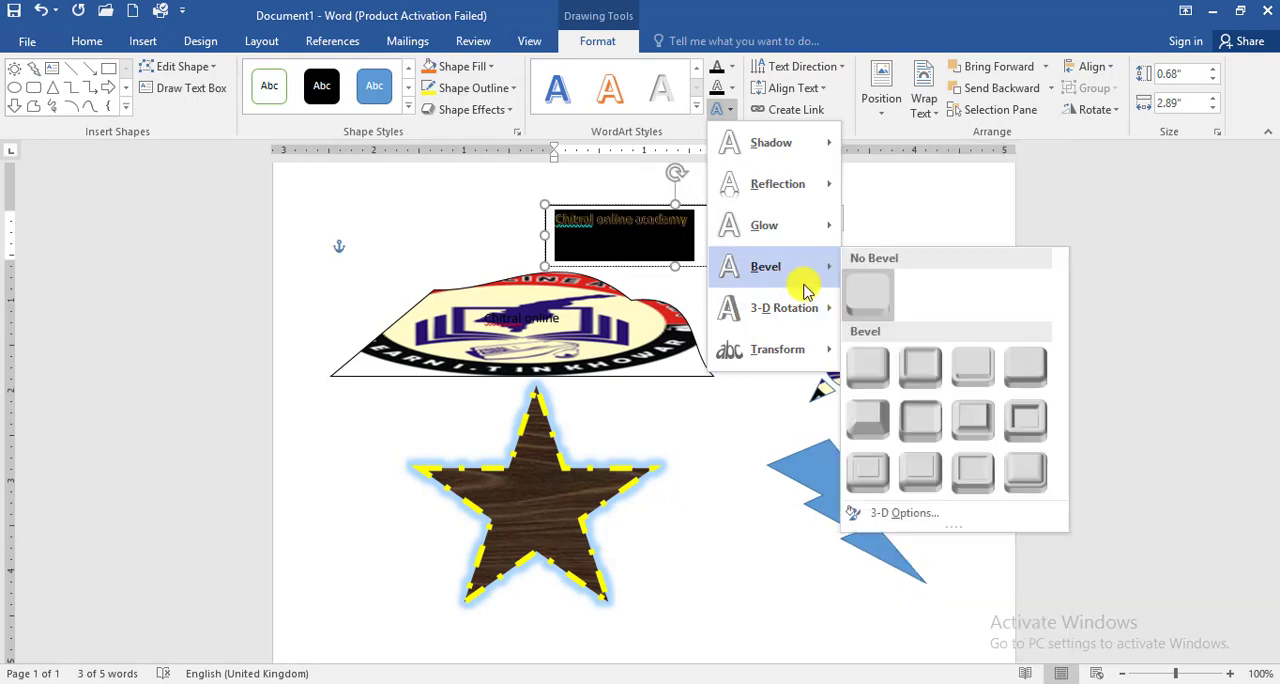
mouse_move(745, 226)
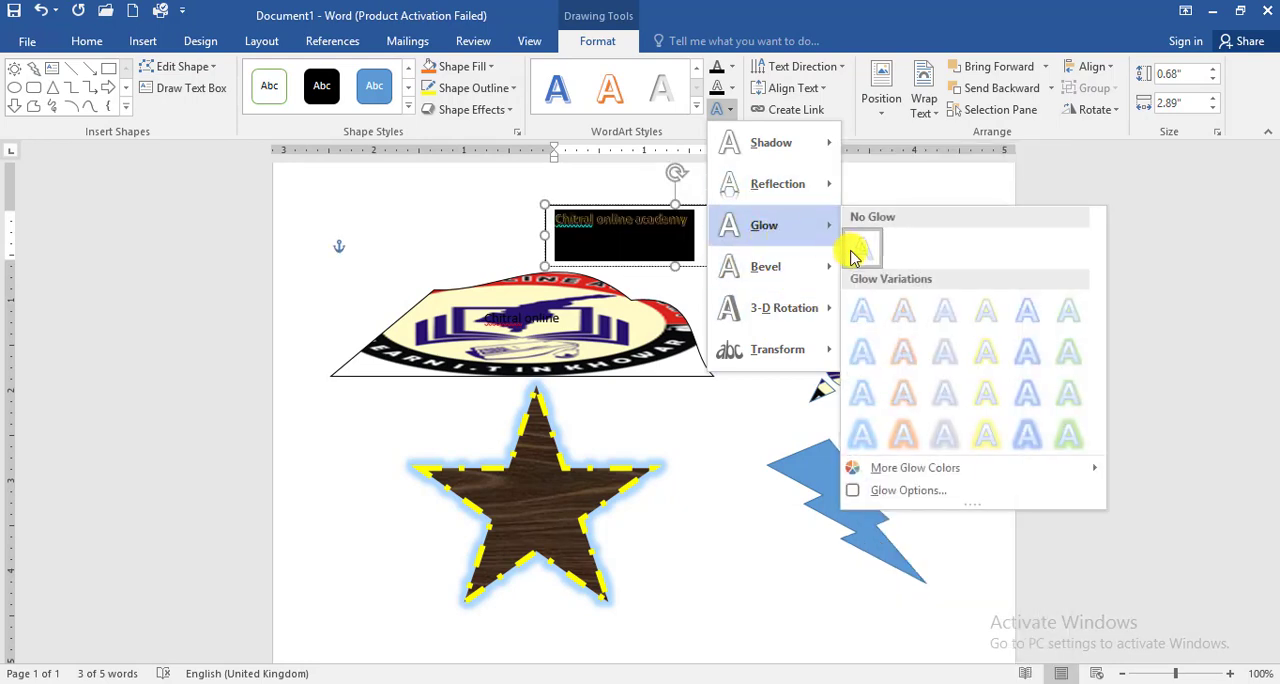
left_click(849, 300)
left_click(666, 224)
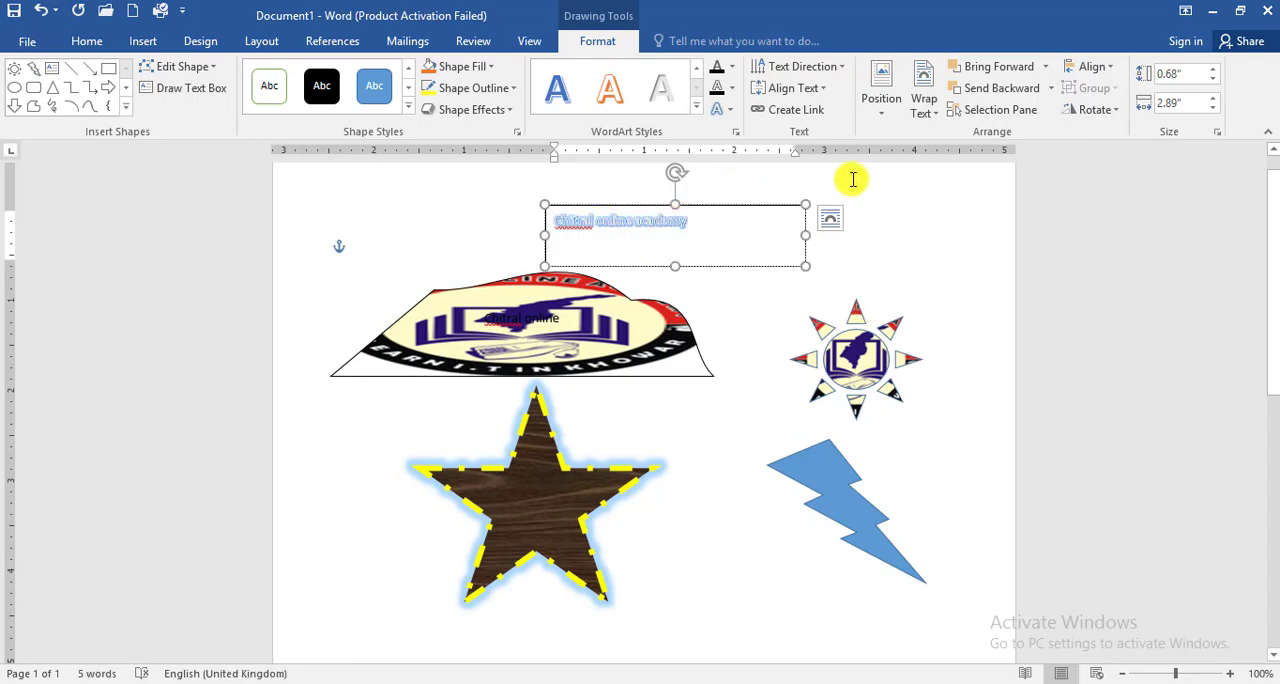
Step: Rotate all text in the "Chitral online academy" text box by 90°, by 270°, and finally return it to horizontal
left_click(809, 70)
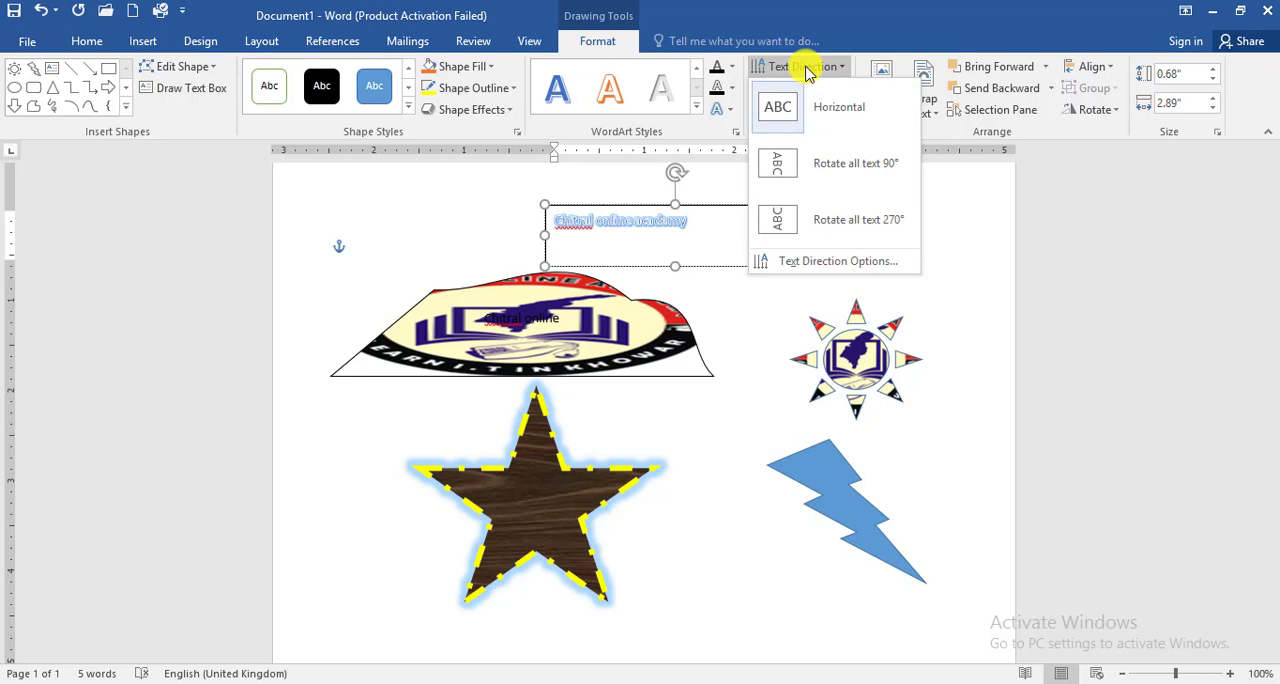
left_click(828, 172)
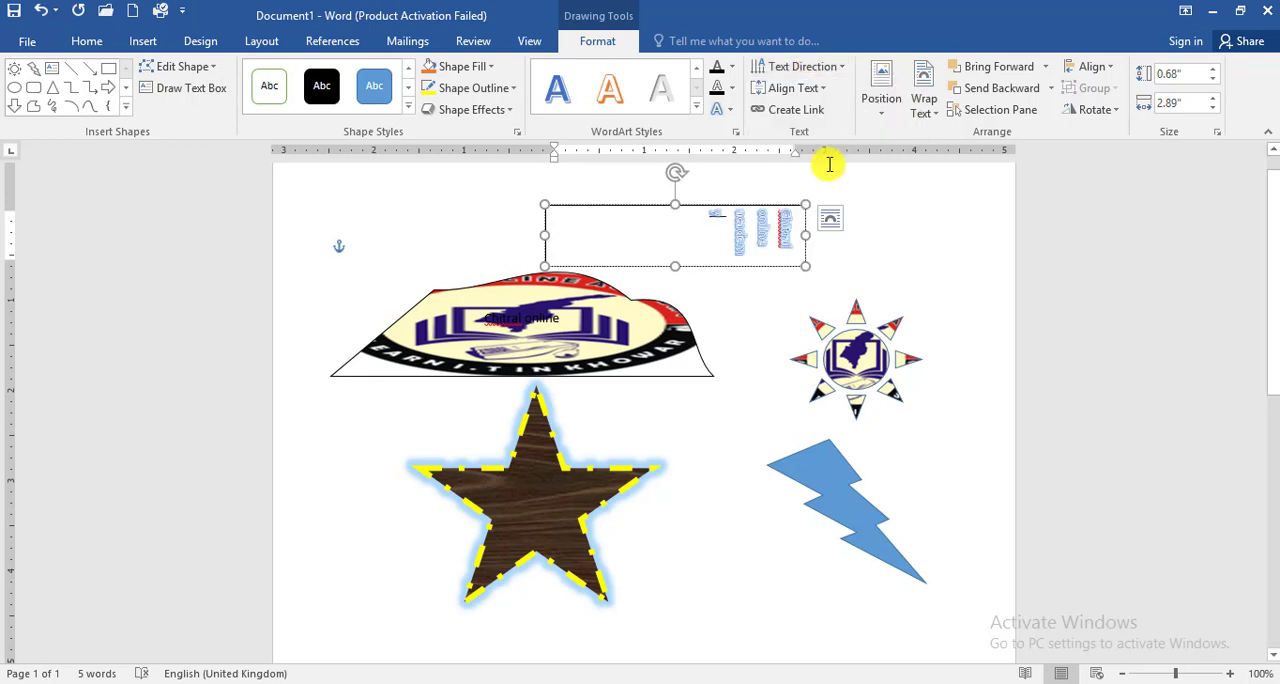
left_click(790, 66)
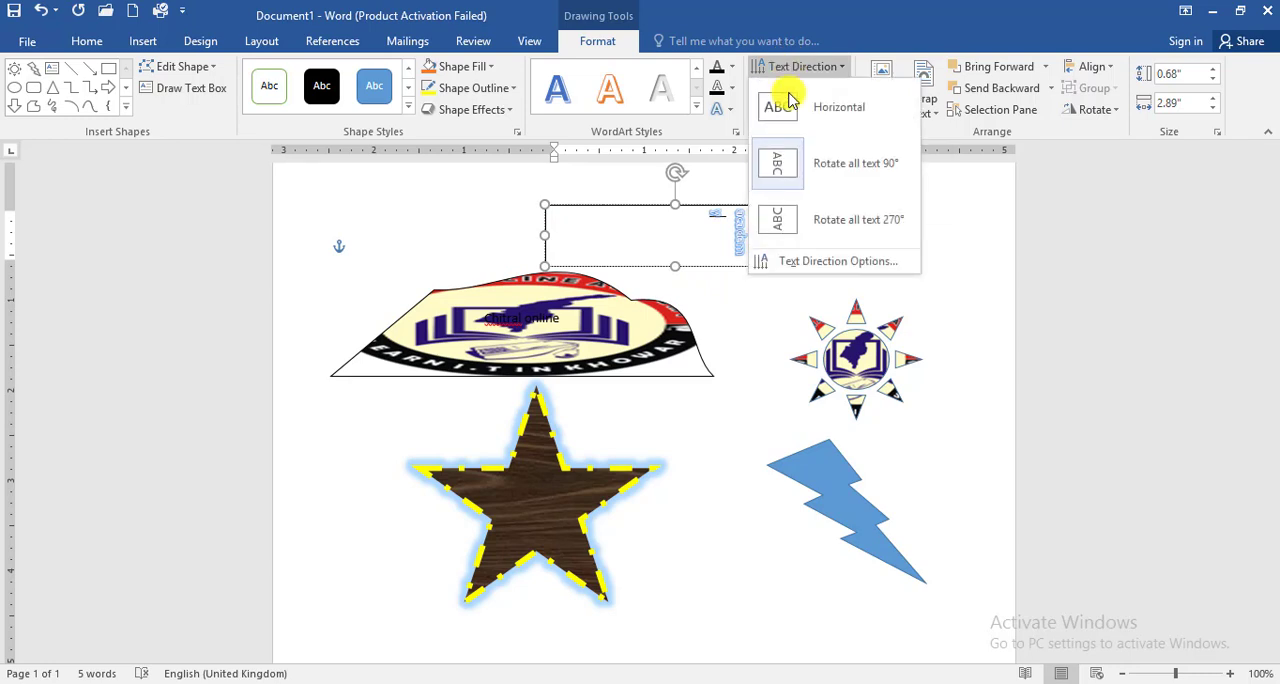
left_click(840, 222)
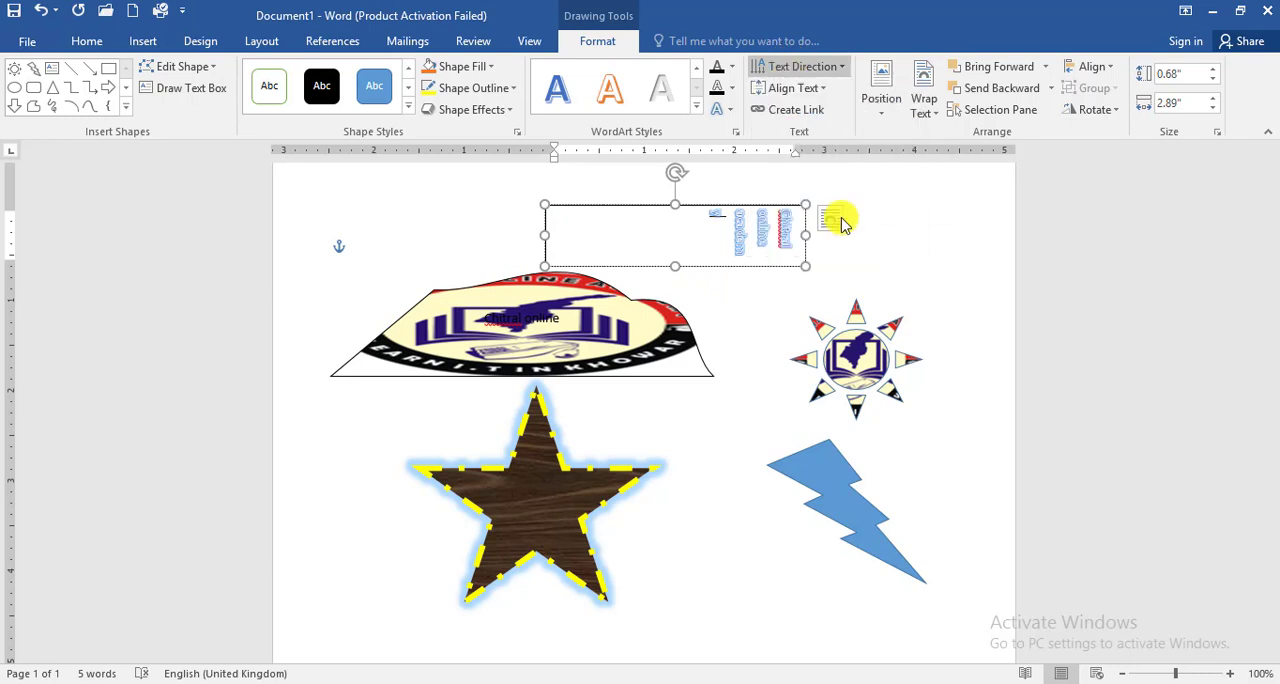
left_click(808, 66)
left_click(815, 108)
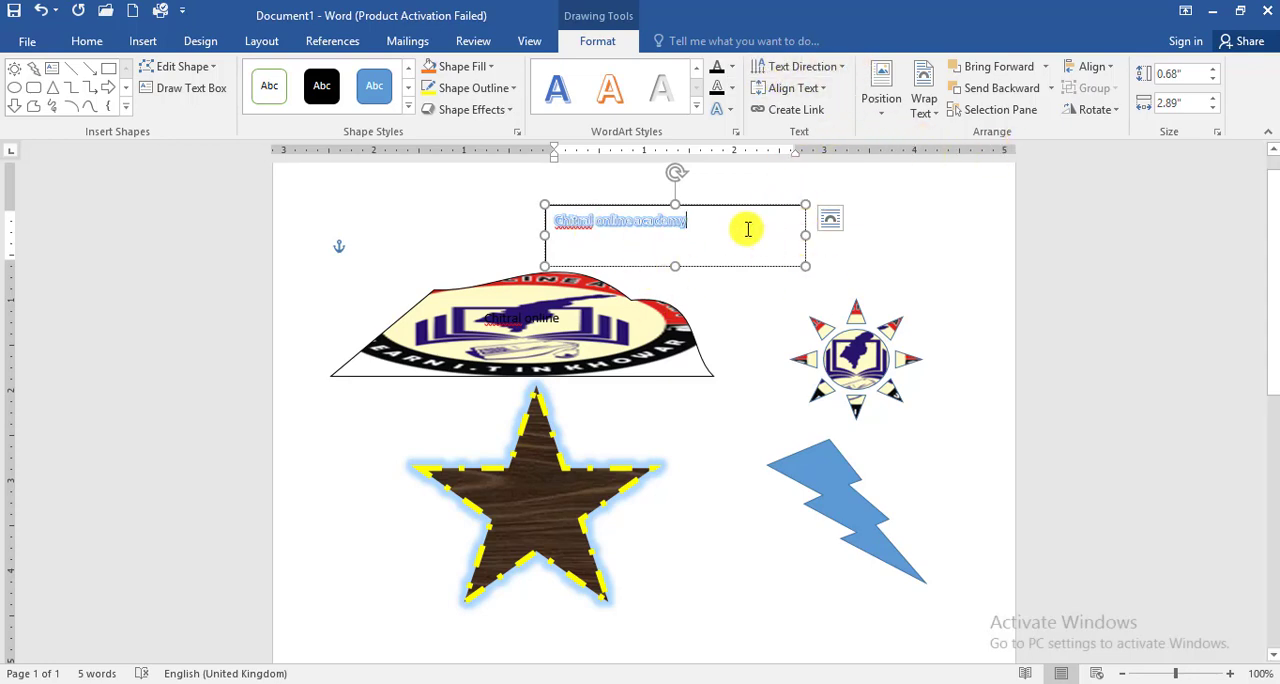
Step: Try middle vertical alignment for the text in the "Chitral online academy" text box and settle on bottom alignment
left_click(806, 88)
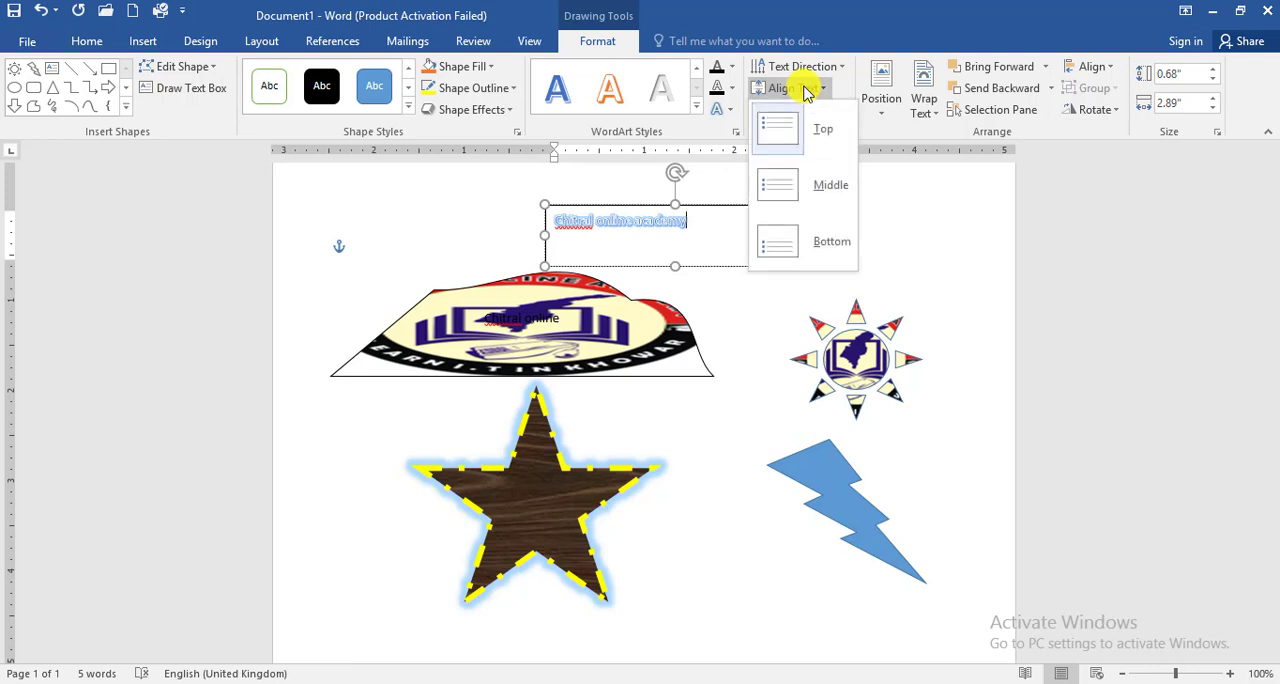
left_click(822, 185)
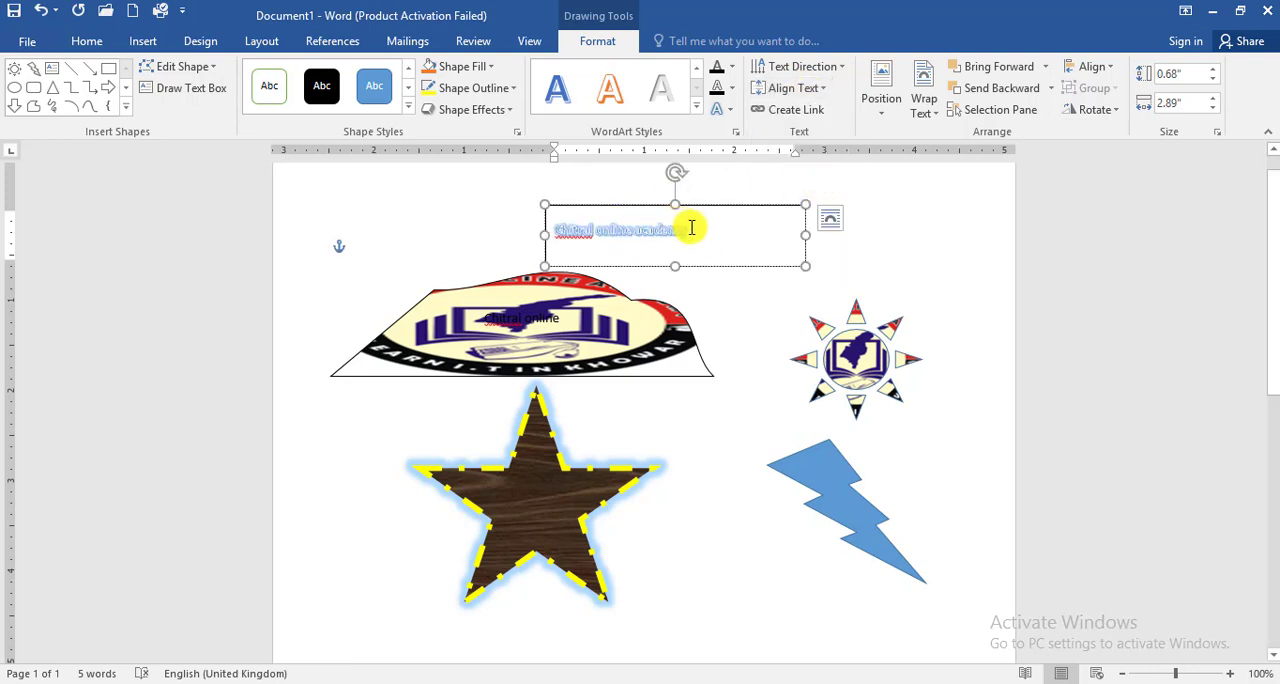
left_click(806, 88)
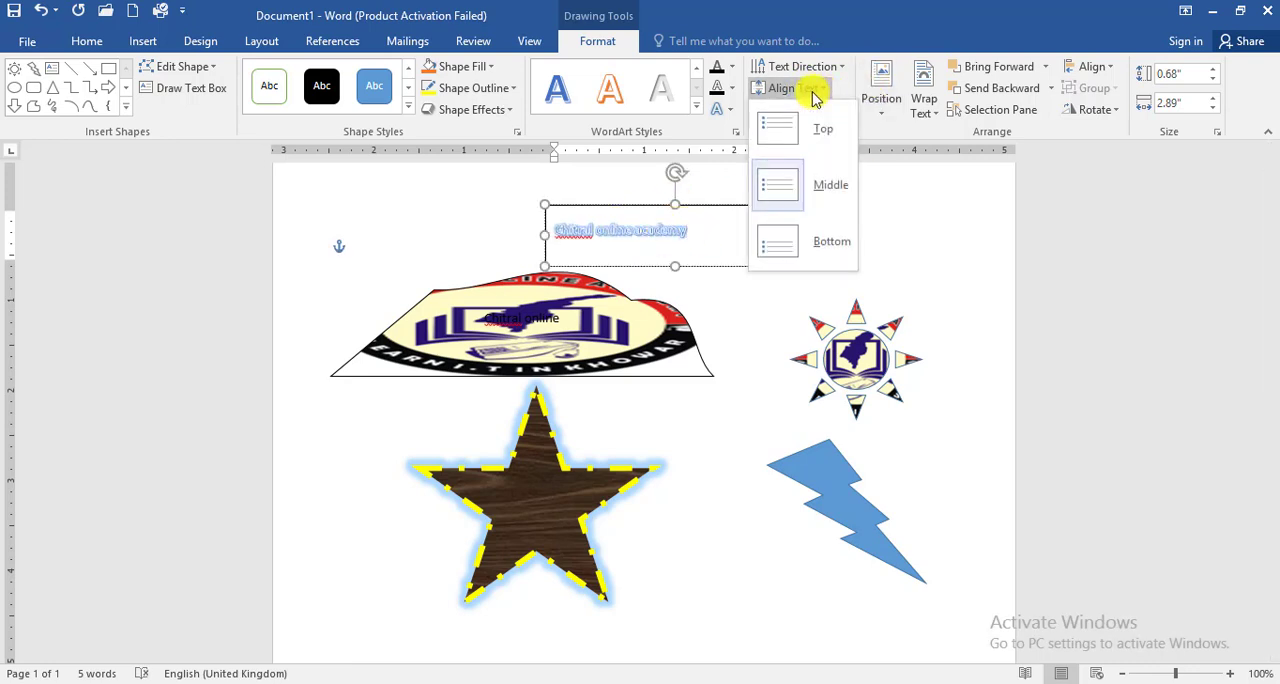
left_click(831, 253)
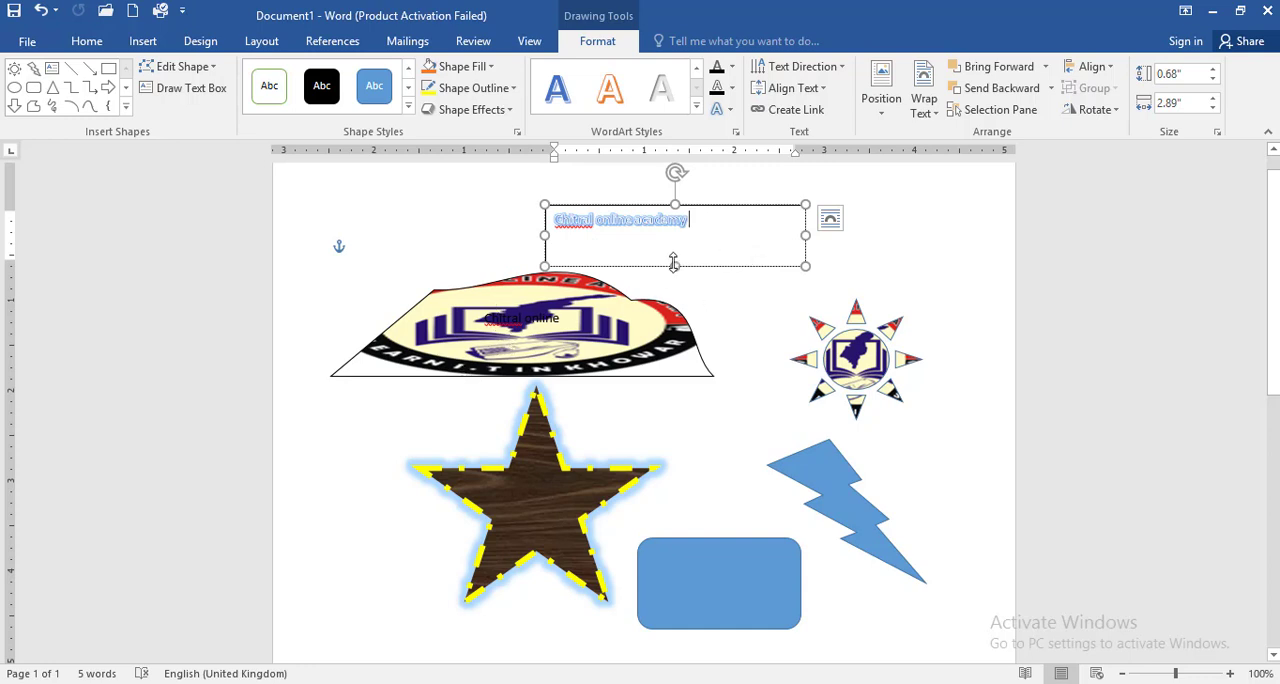
Step: Draw a text box between the star and the sun shape and link the "Chitral online academy" text box to it
left_click(182, 88)
left_click_drag(611, 403, 777, 447)
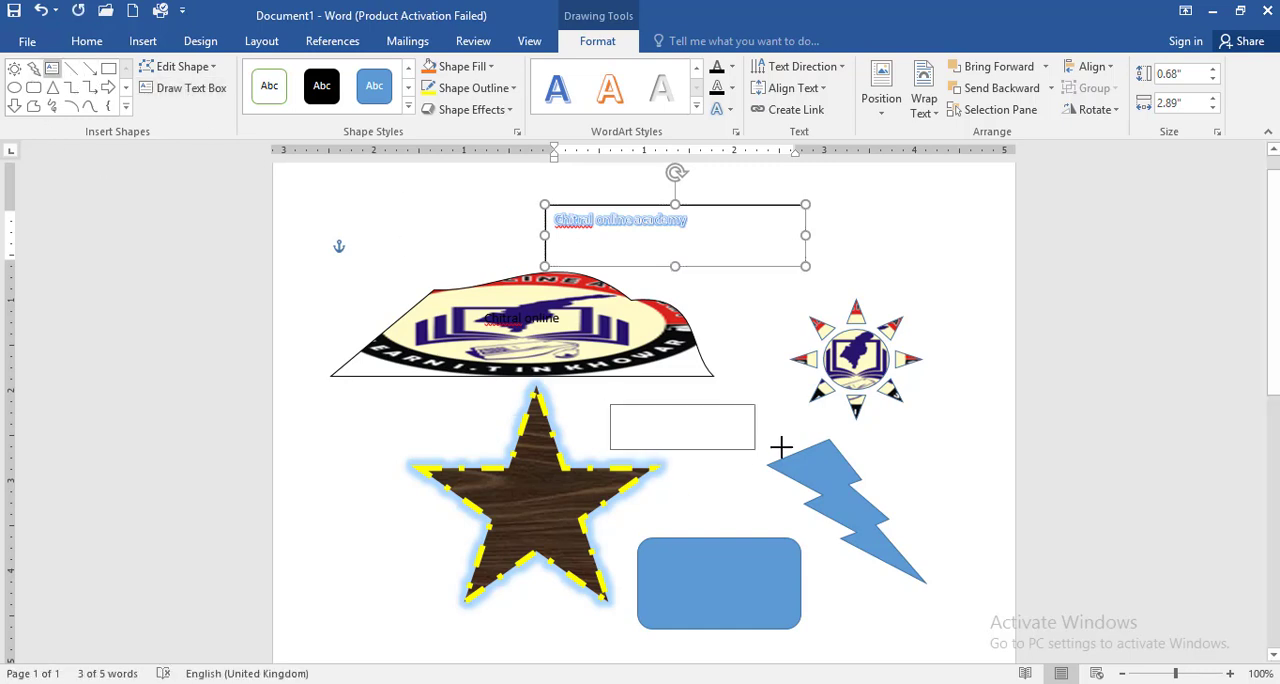
left_click(769, 228)
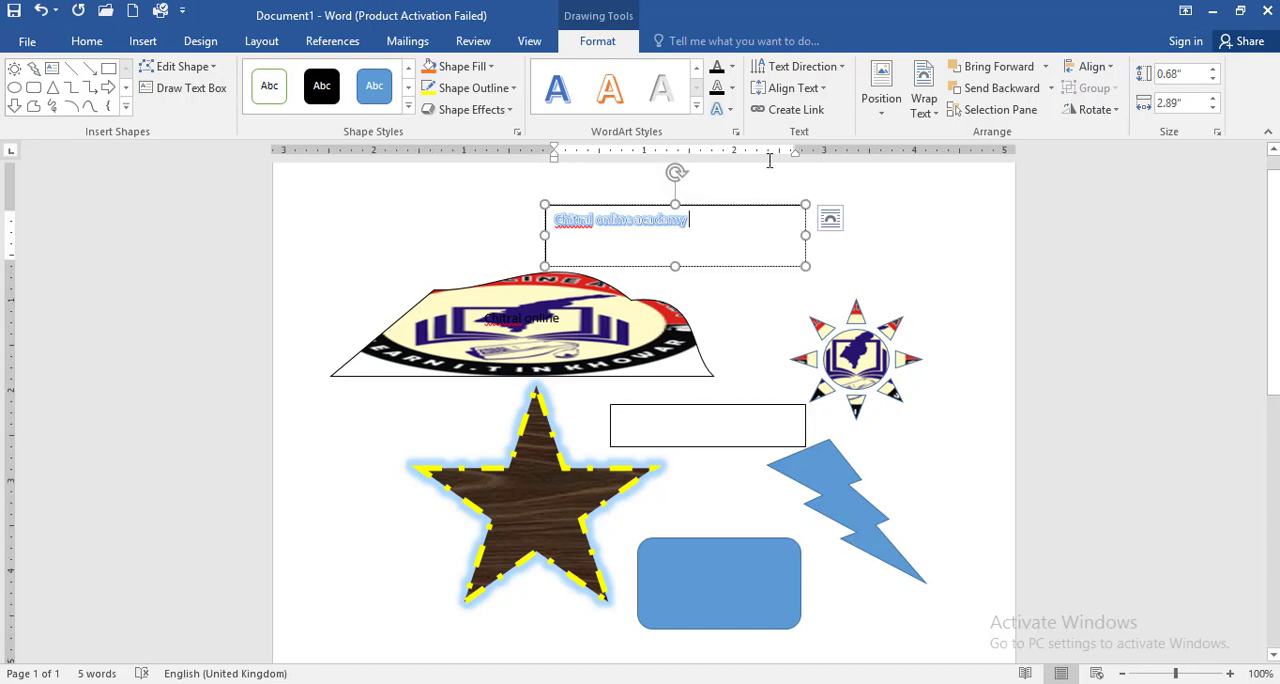
left_click(793, 114)
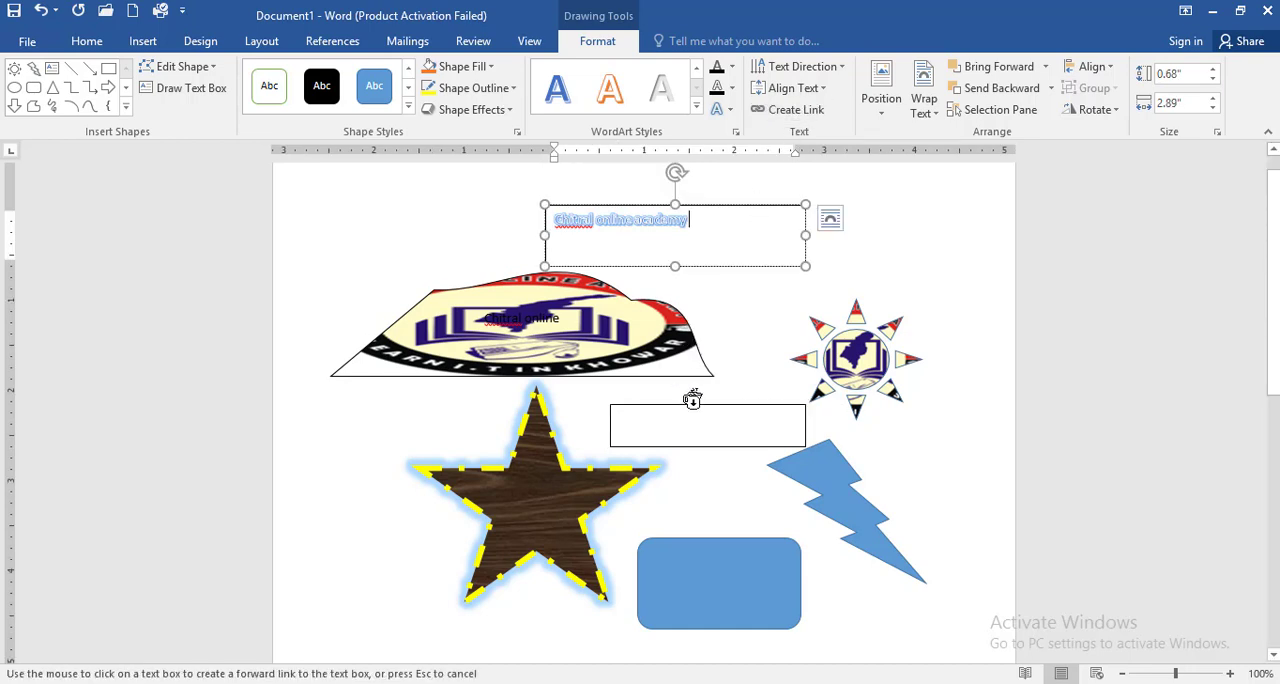
left_click(689, 430)
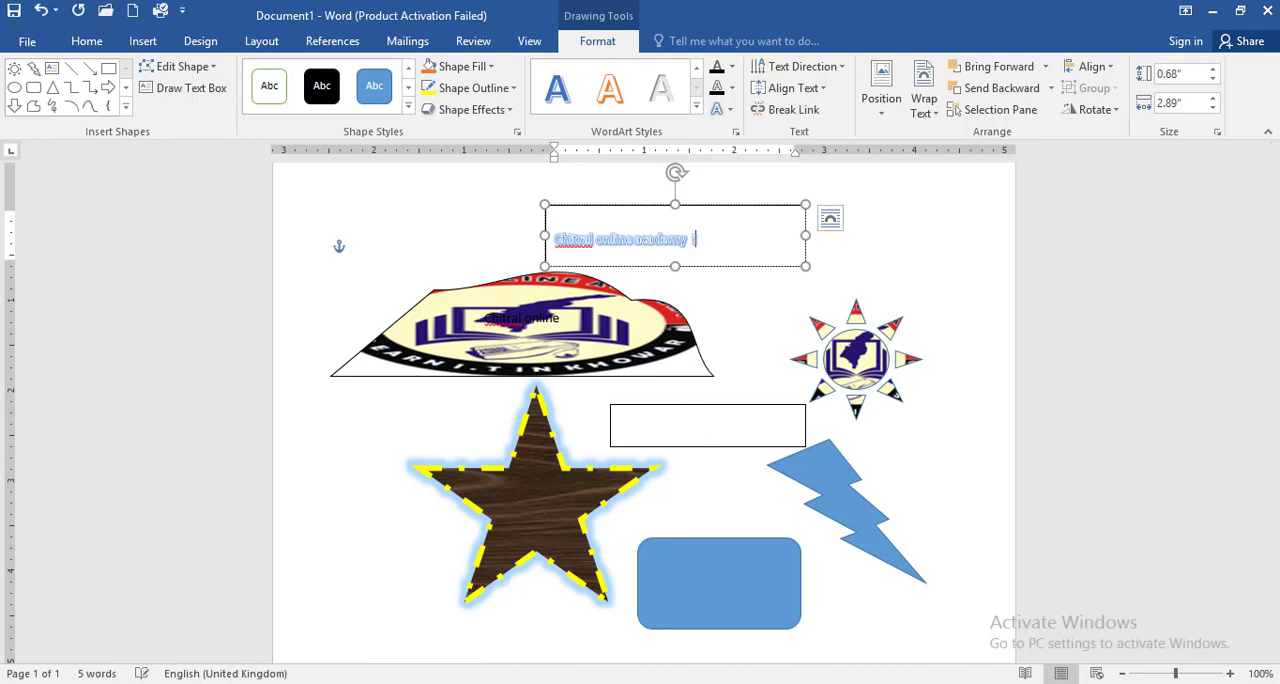
Step: Add filler text after "Chitral online academy" until it flows over into the linked text box
type("fjalsd")
key("Return")
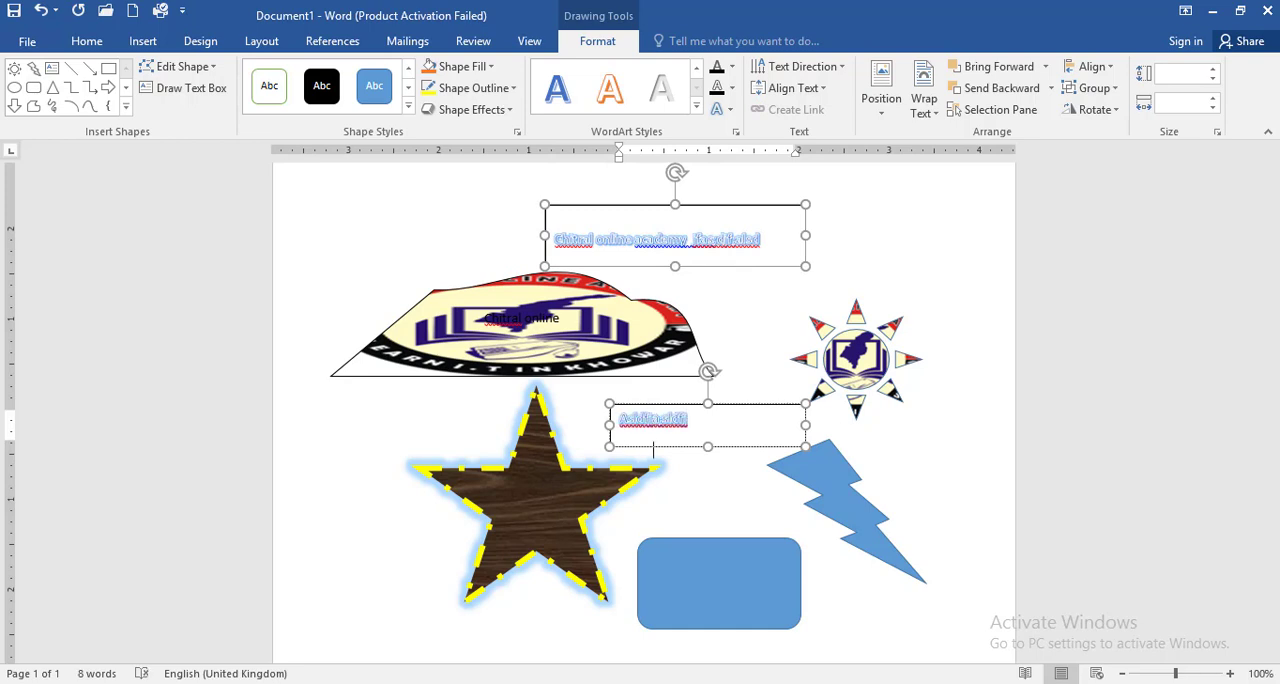
left_click(776, 412)
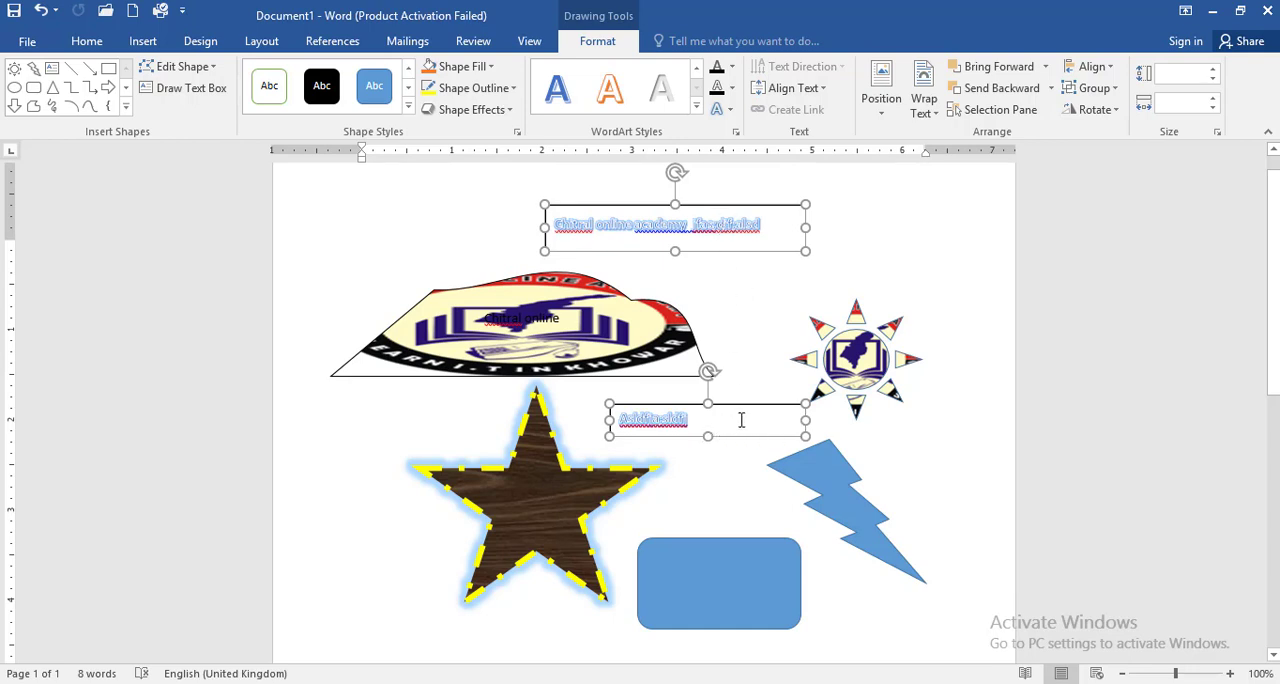
Step: Move the star slightly down and to the left on the page, and compare its picture and drawing formatting options
left_click(558, 488)
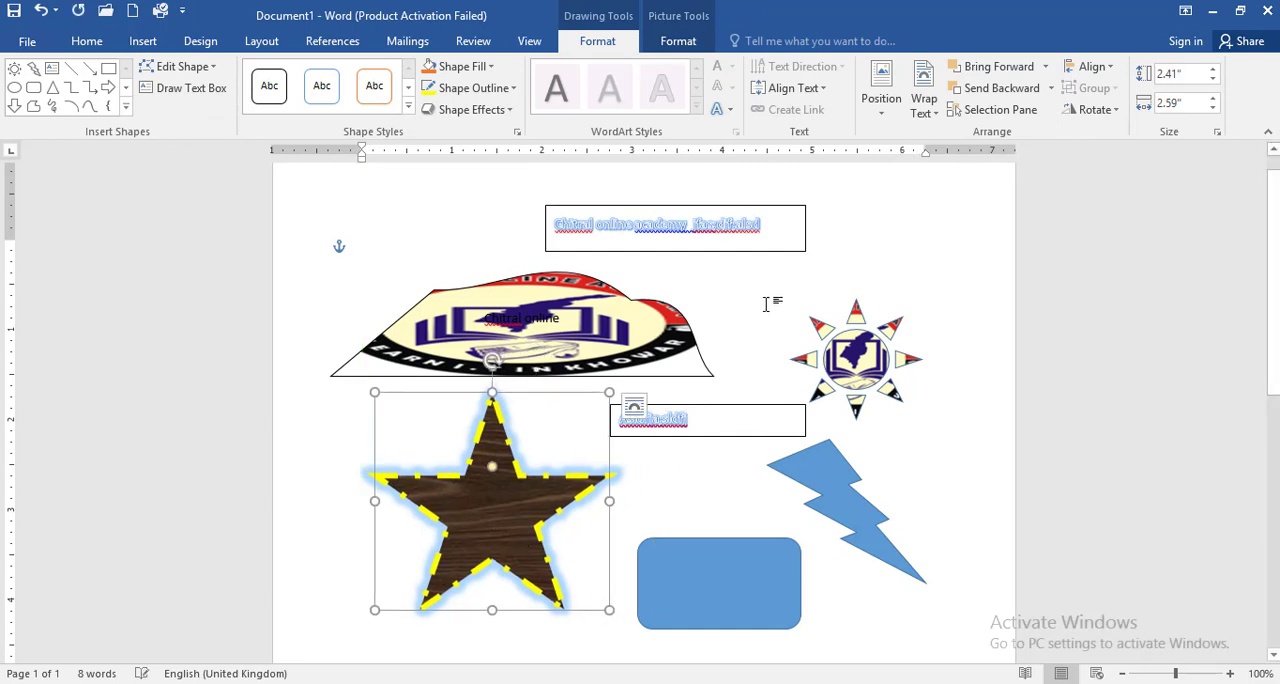
left_click_drag(502, 502, 529, 511)
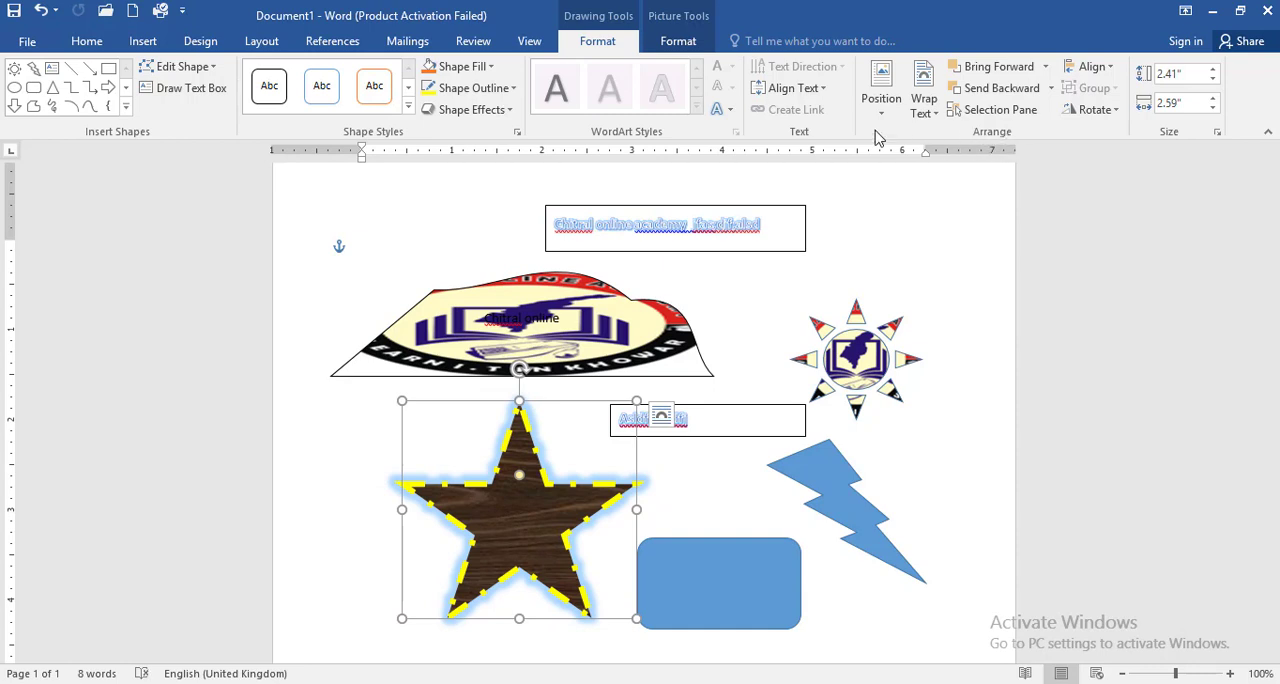
left_click(679, 41)
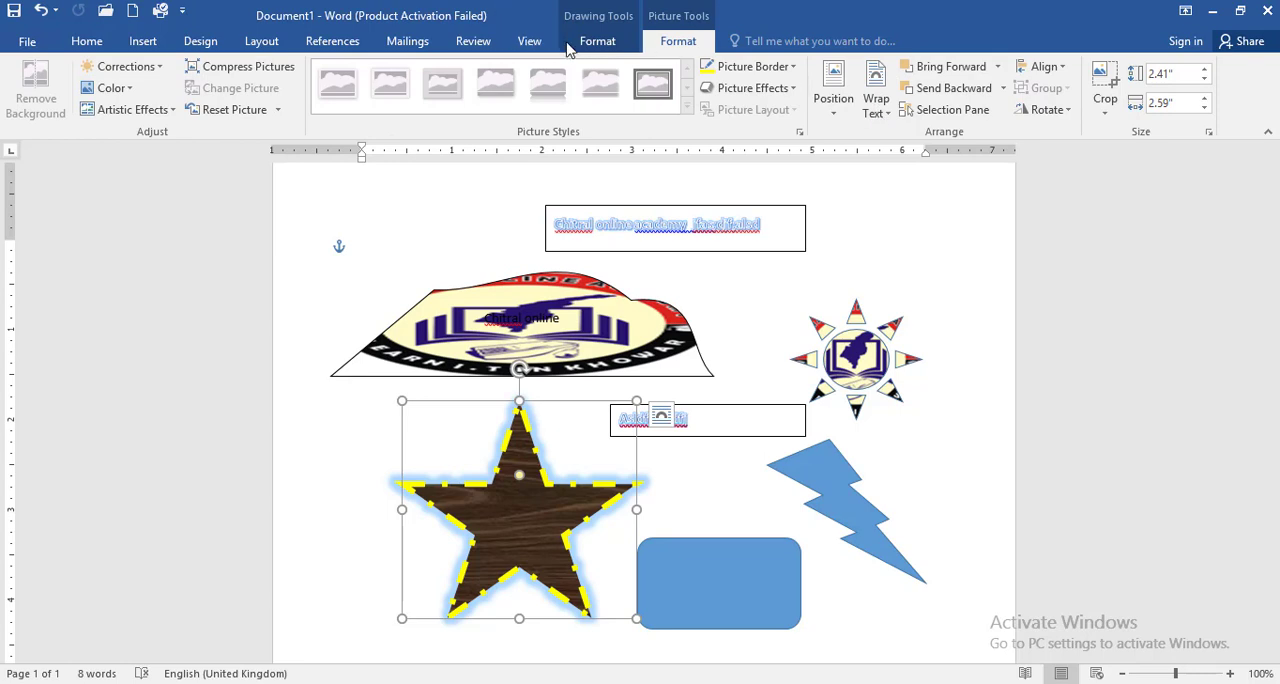
left_click(597, 41)
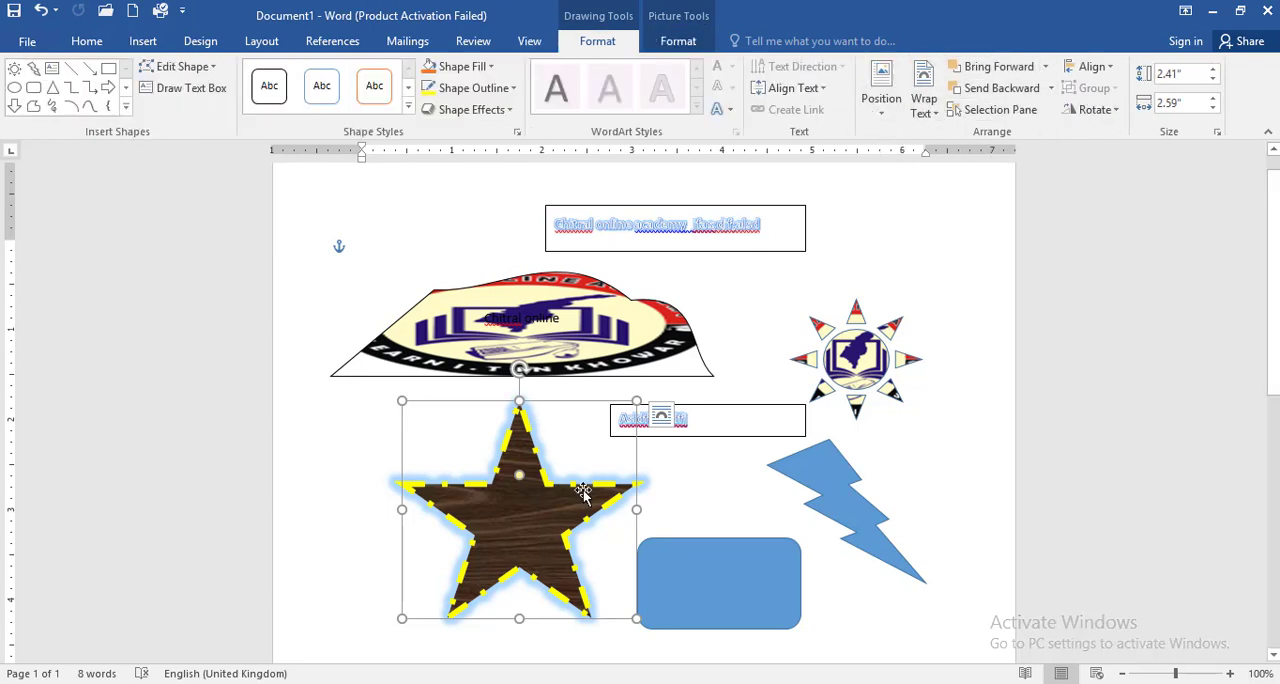
Step: Browse the star's position and text wrapping options and bring it forward one level
left_click(880, 112)
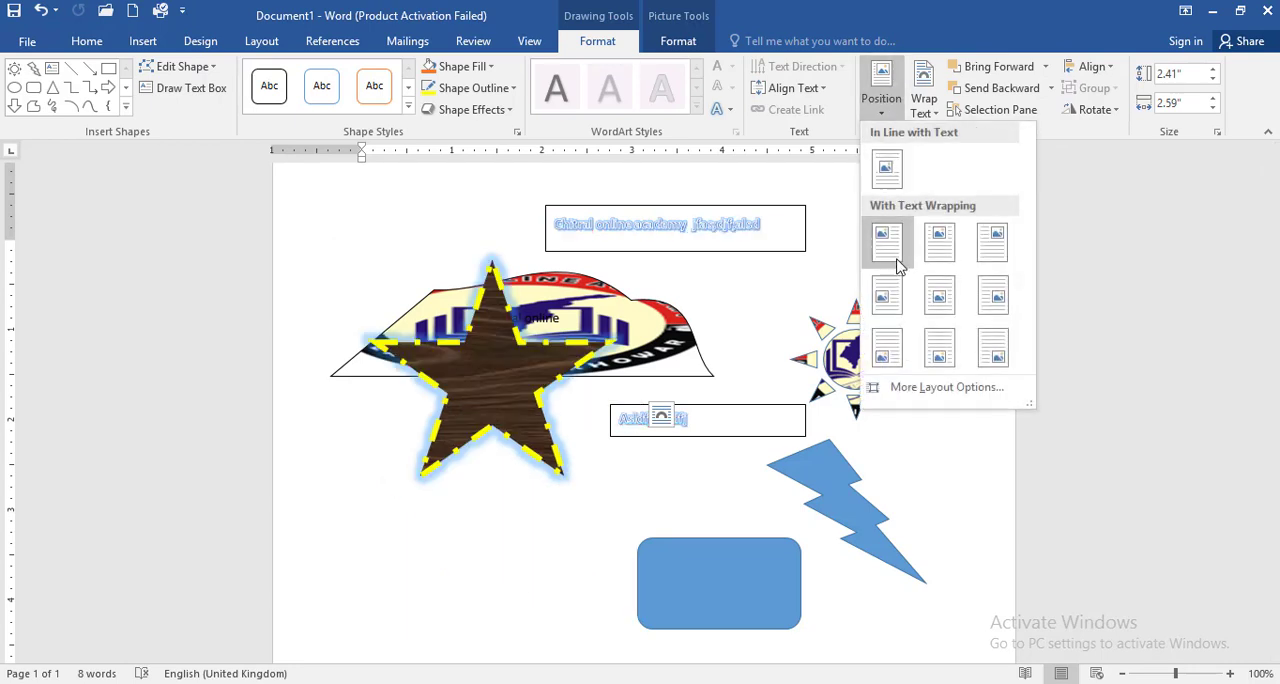
left_click(922, 104)
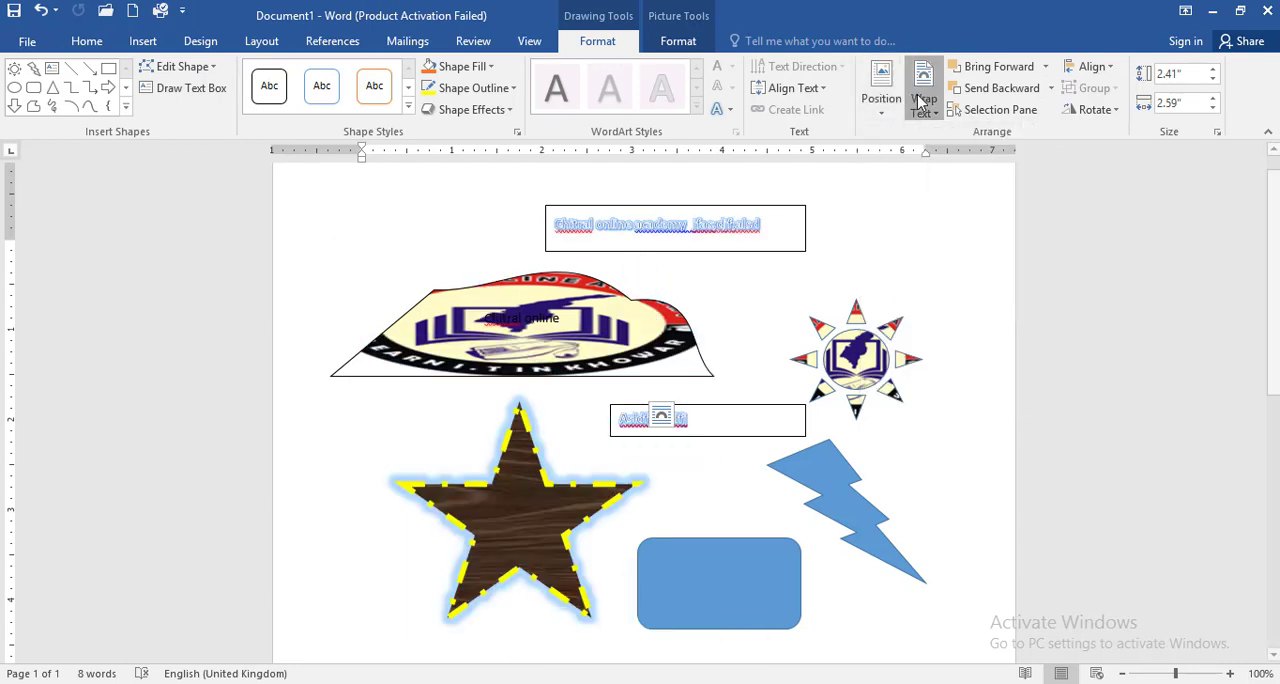
left_click(997, 72)
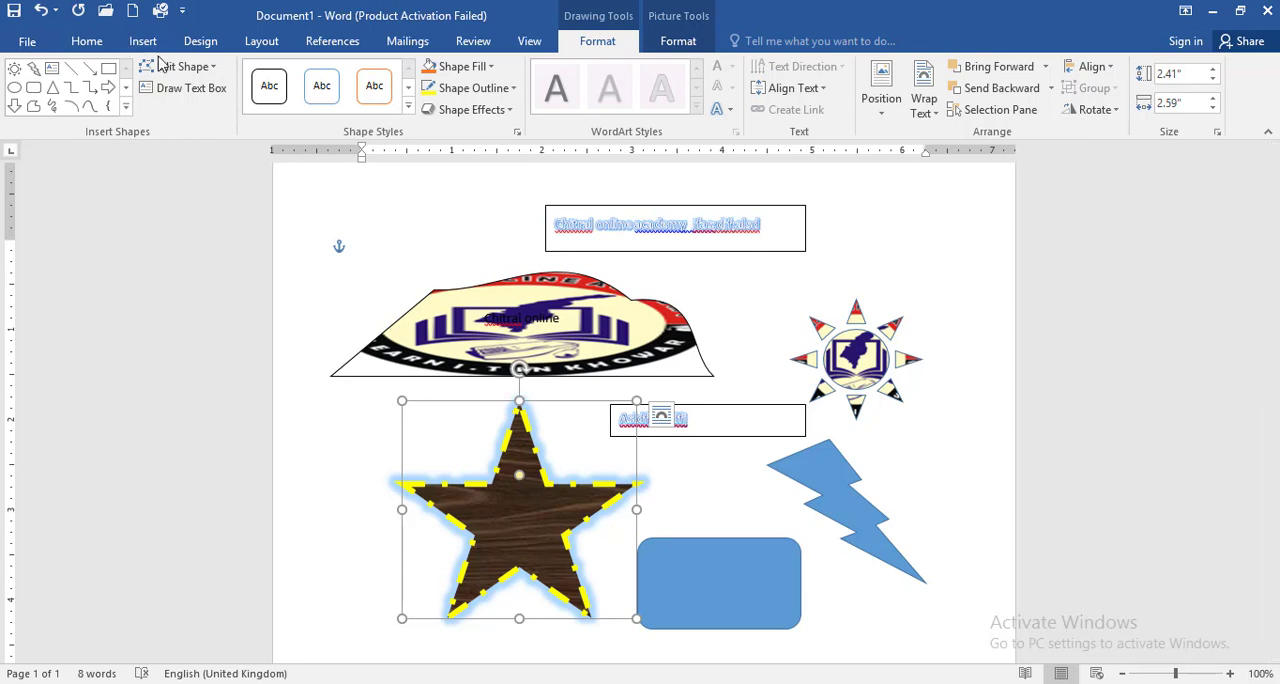
left_click(260, 42)
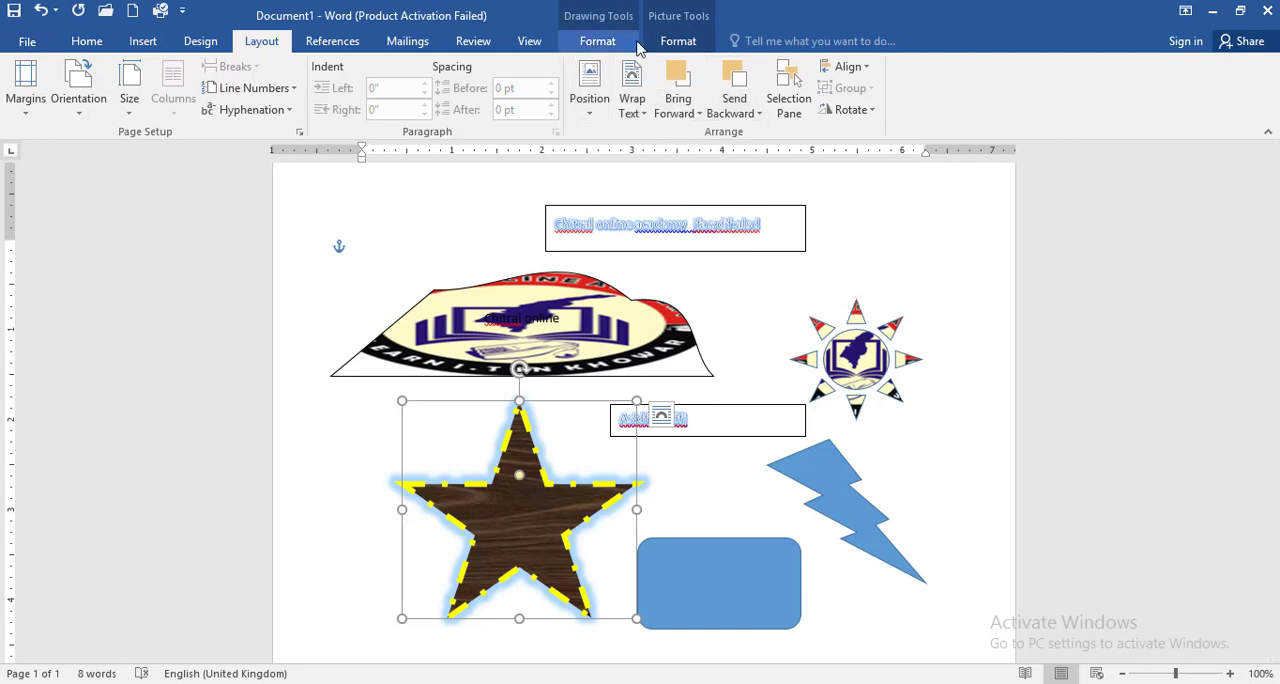
left_click(677, 41)
left_click(597, 41)
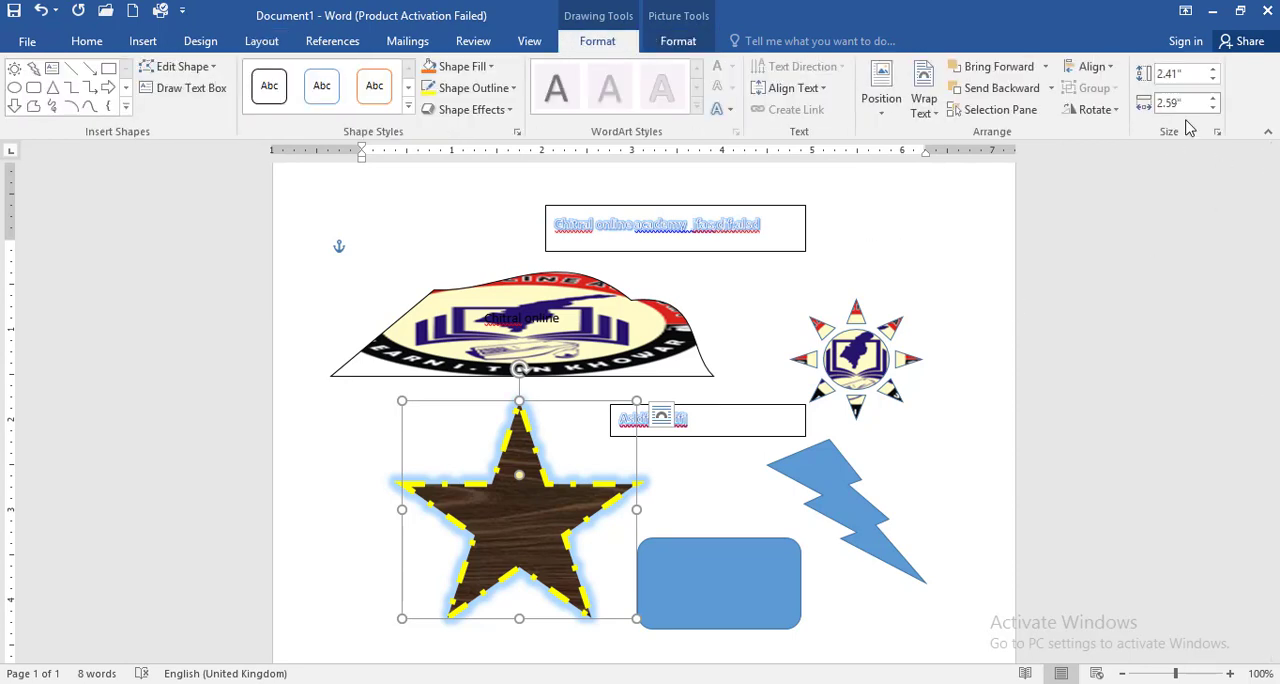
Step: Set the blue rounded rectangle's height to 2" and its width to 4"
left_click(764, 569)
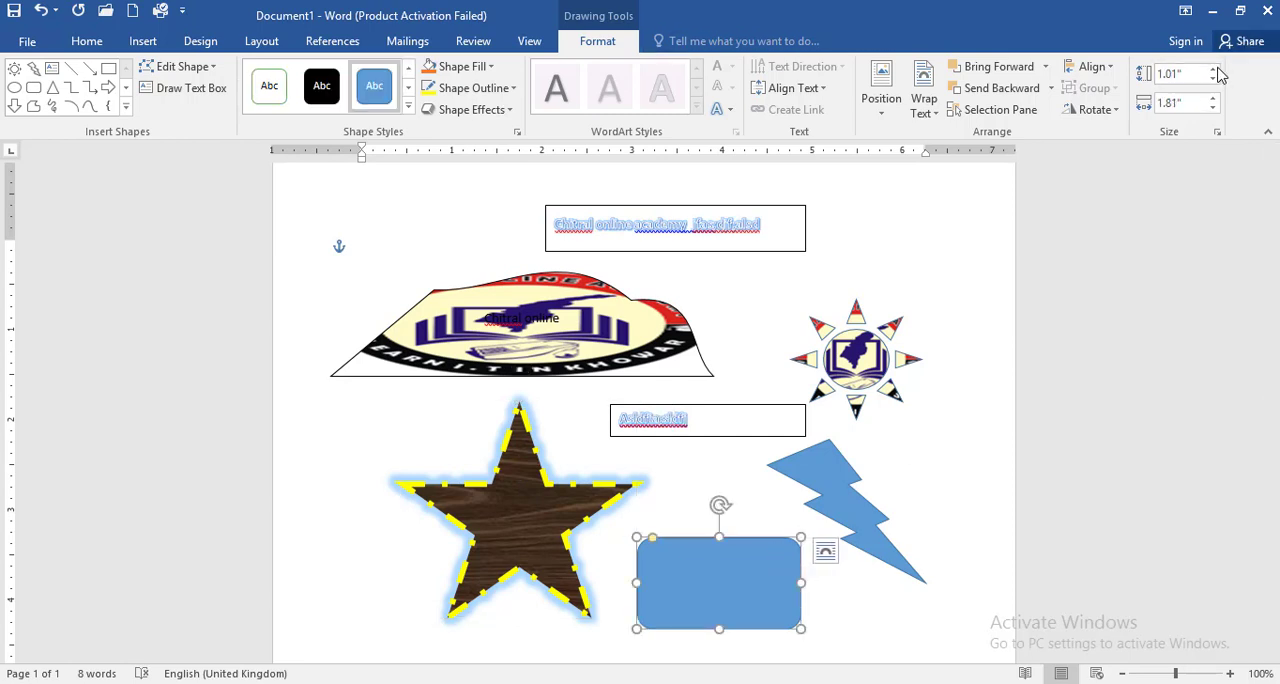
left_click_drag(1187, 75, 1136, 75)
type("2")
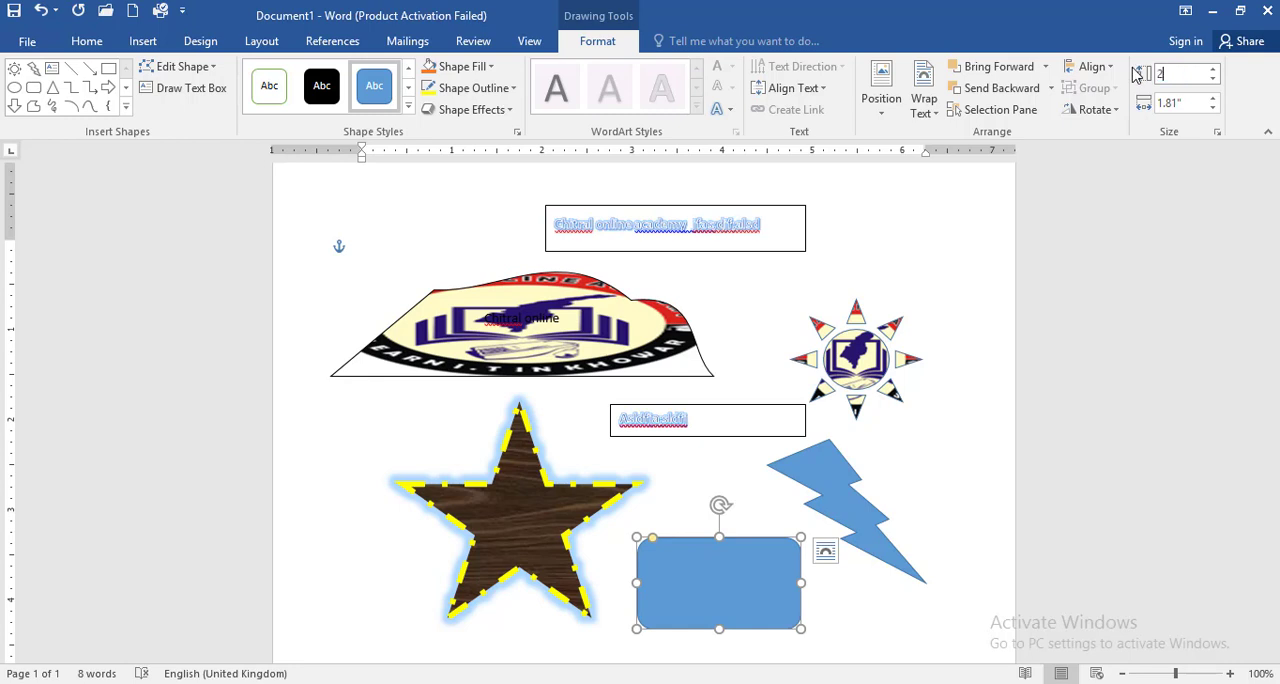
key("Return")
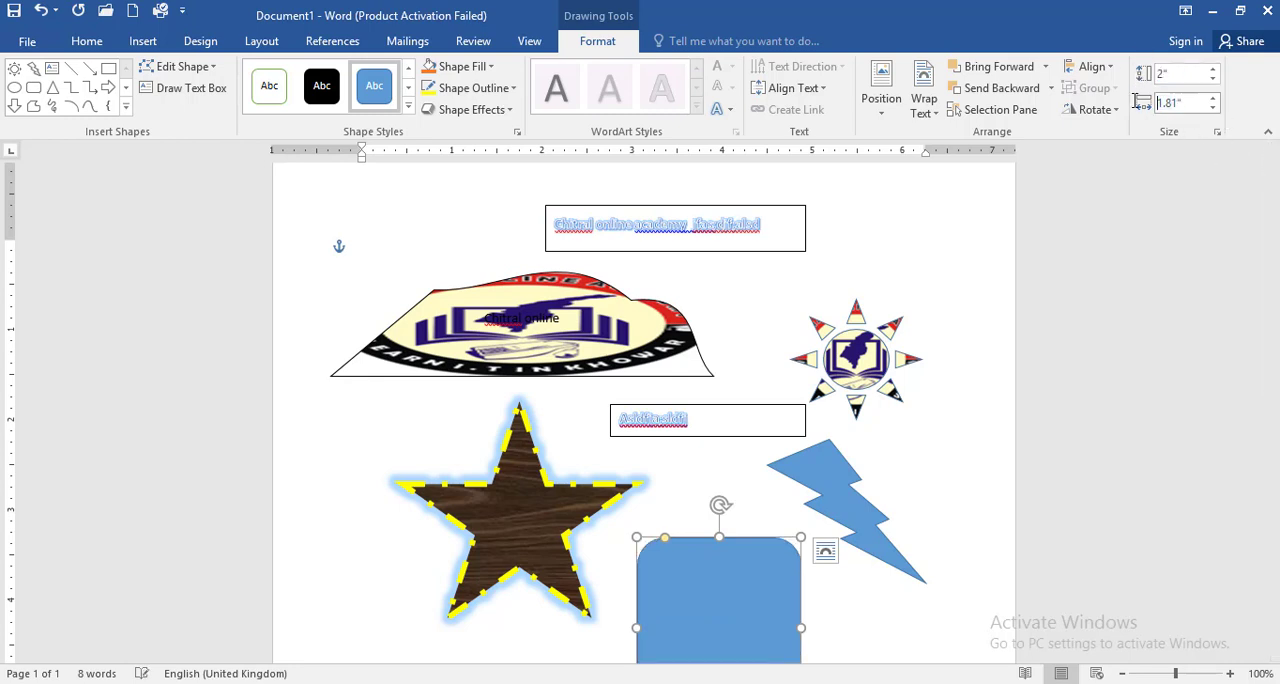
left_click(1189, 105)
type("4")
key("Return")
Step: Reposition the rounded rectangle over the star and shrink it from its corner to about 1.67" high and 3.82" wide
left_click_drag(837, 594, 573, 378)
left_click_drag(453, 264, 706, 515)
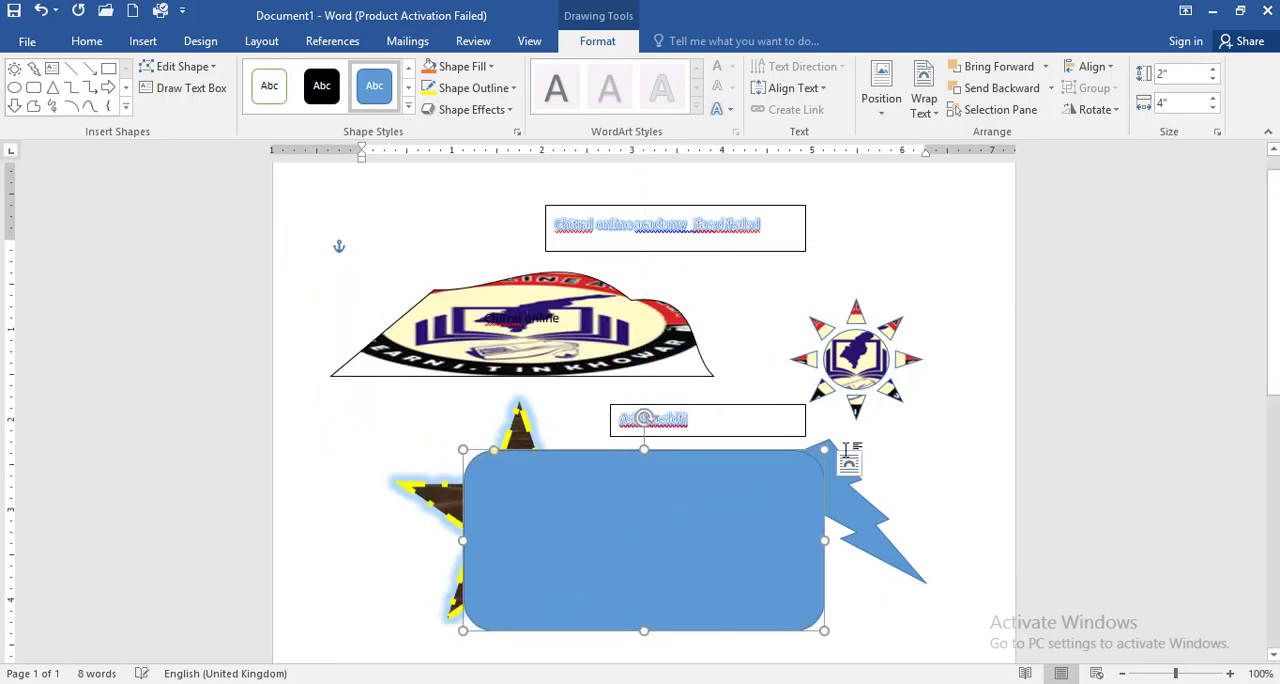
left_click_drag(824, 450, 808, 480)
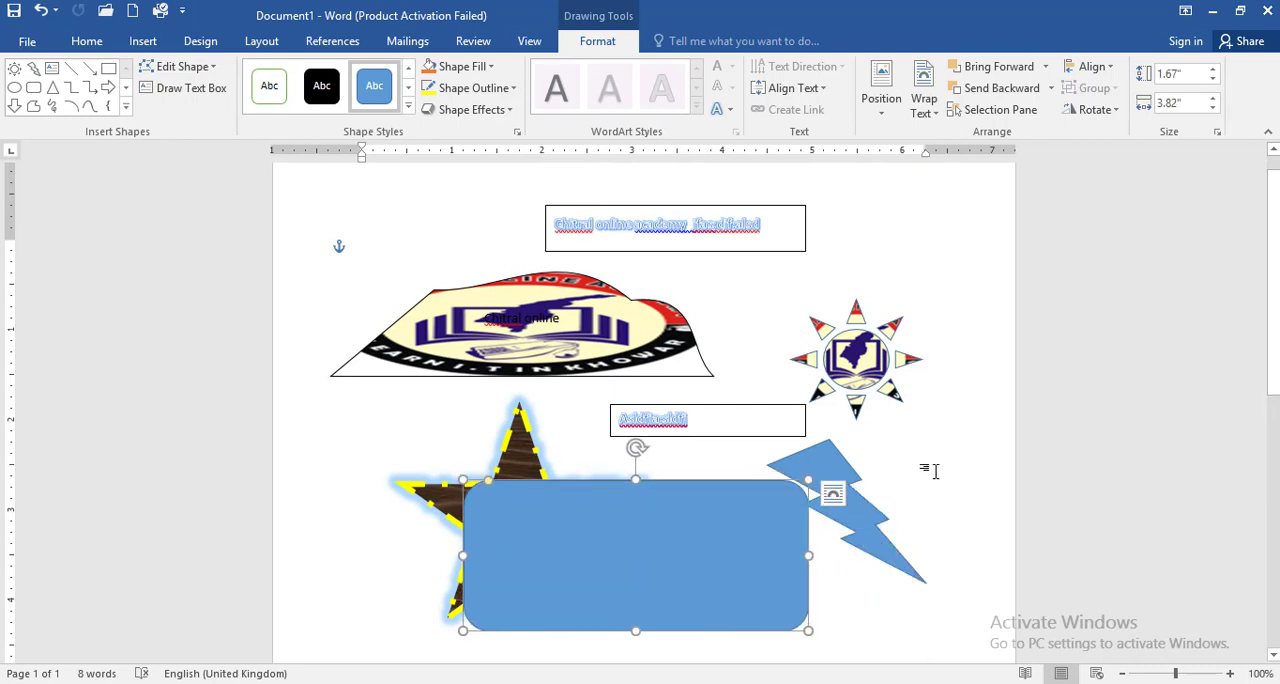